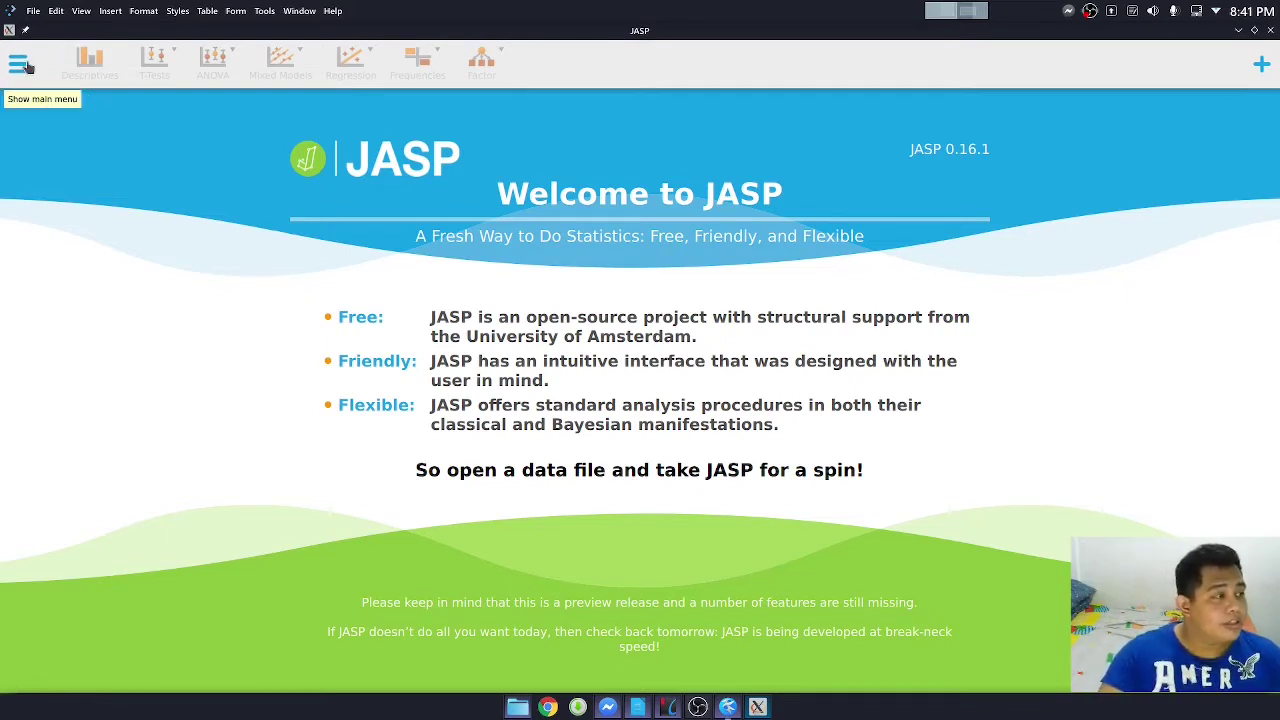
Step: Dismiss the stray file menu and glance at the Writer data sheet before returning to JASP
{"action": "left_click", "coordinate": [31, 11]}
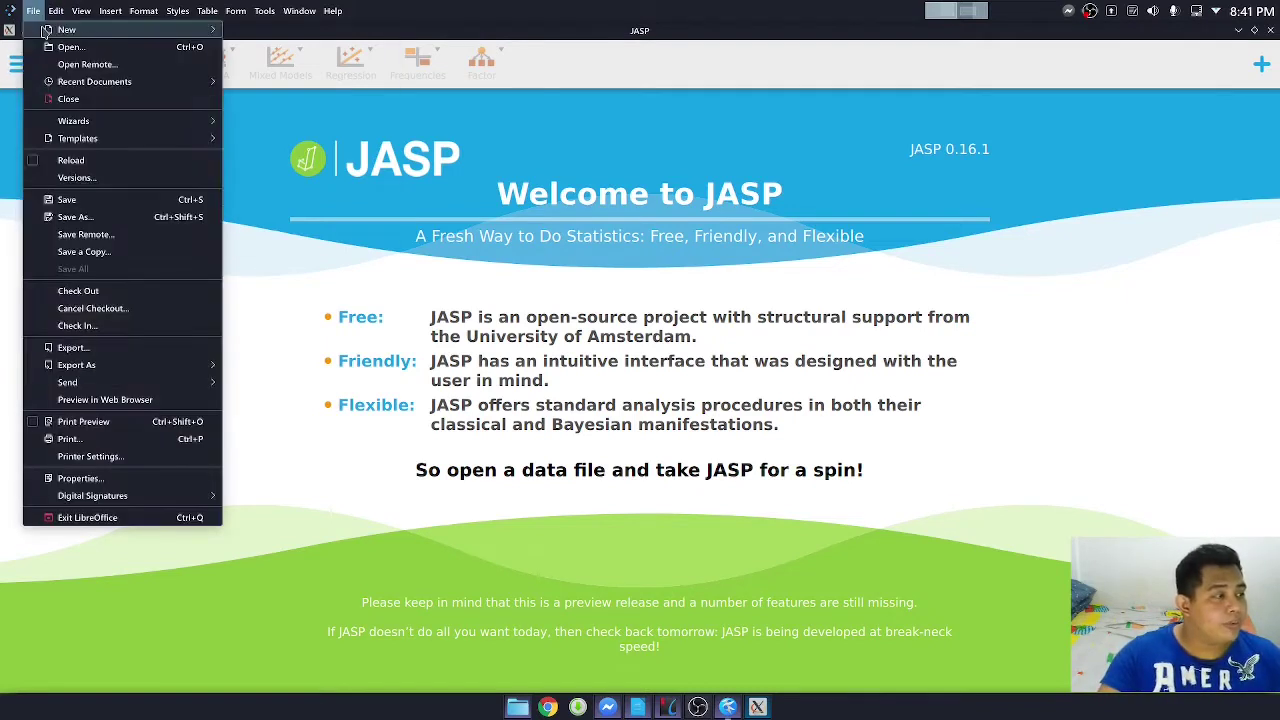
{"action": "left_click", "coordinate": [280, 325]}
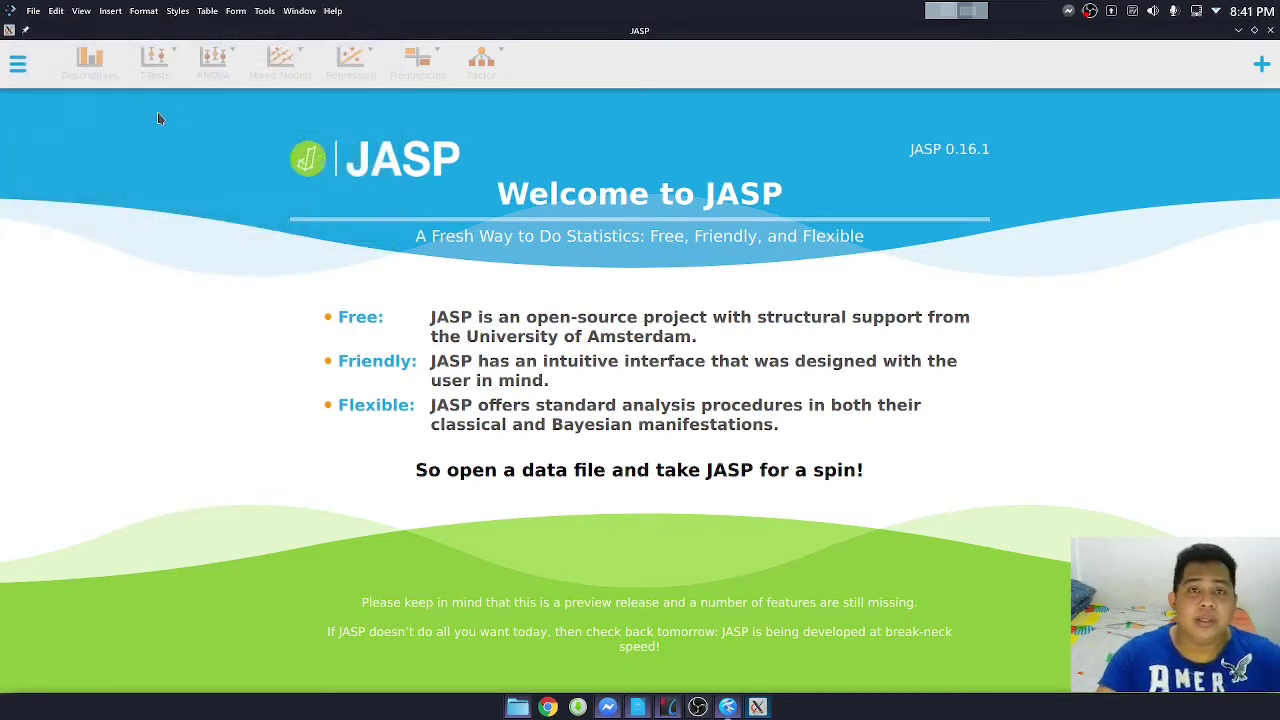
{"action": "left_click", "coordinate": [17, 66]}
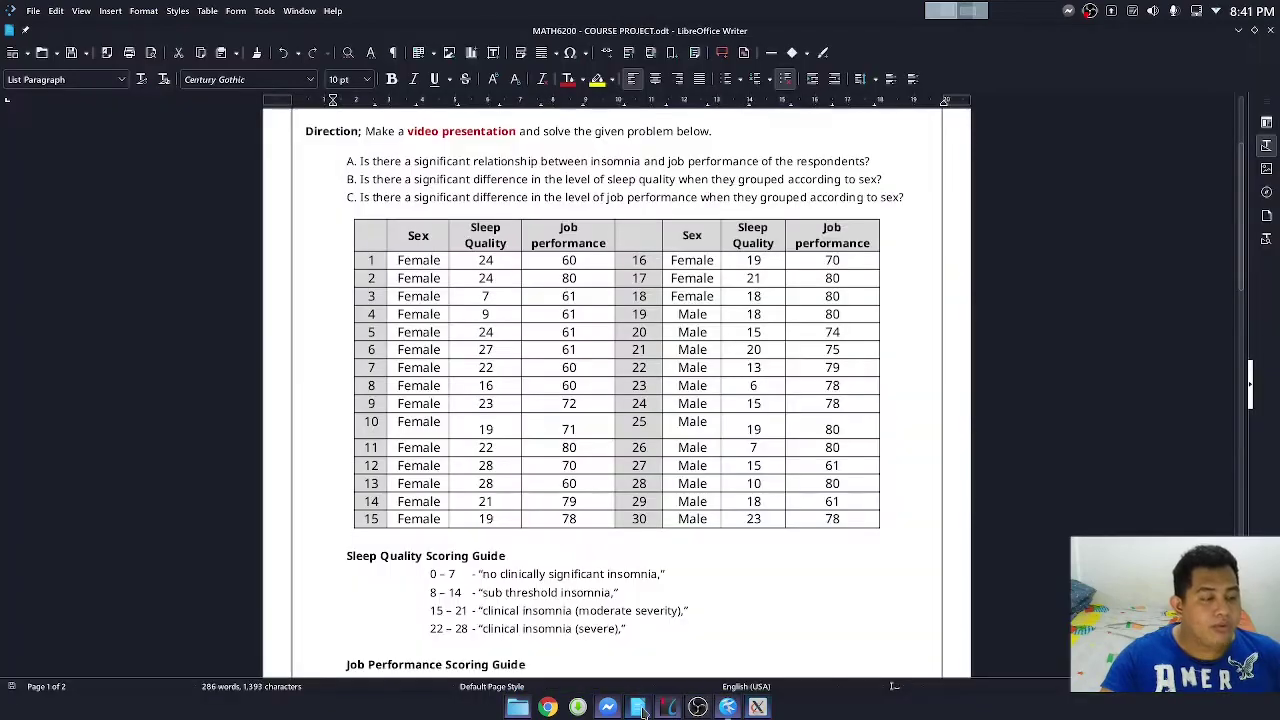
{"action": "left_click", "coordinate": [637, 707]}
{"action": "left_click", "coordinate": [1239, 31]}
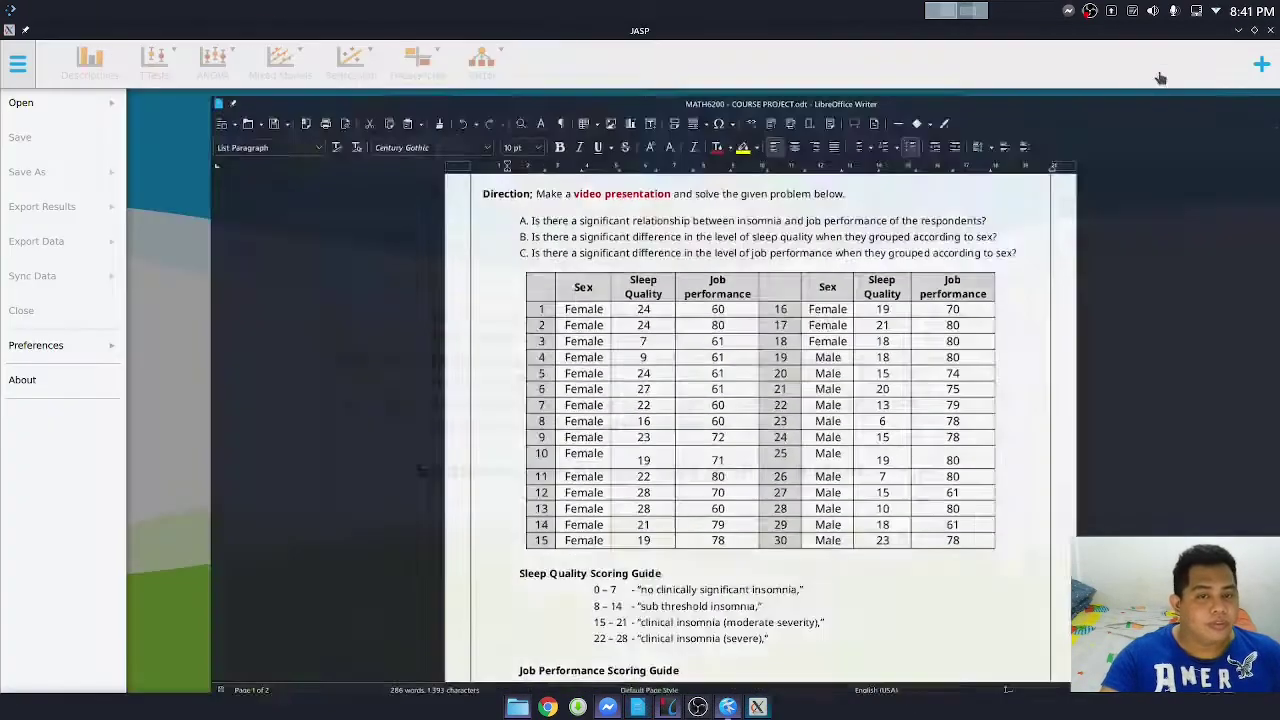
Step: Open Sleep_JobPerf-Data.csv from the Documents folder in JASP
{"action": "left_click", "coordinate": [97, 108]}
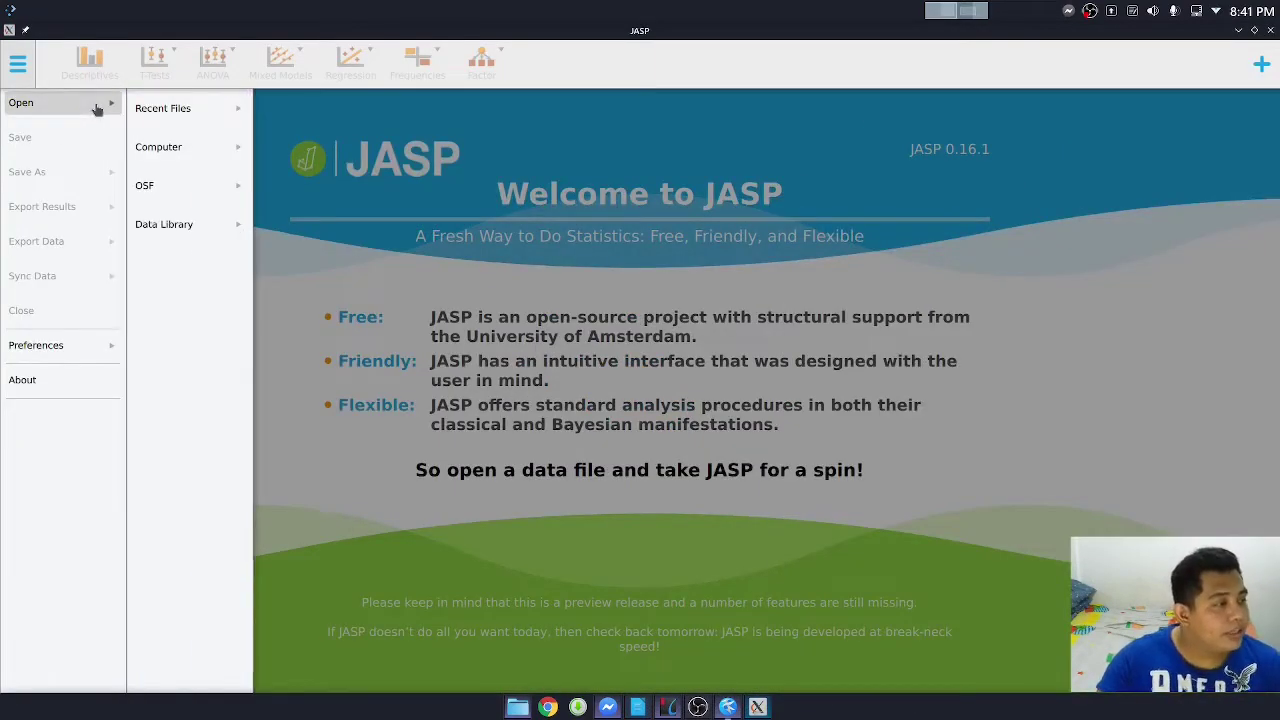
{"action": "left_click", "coordinate": [165, 108]}
{"action": "left_click", "coordinate": [146, 150]}
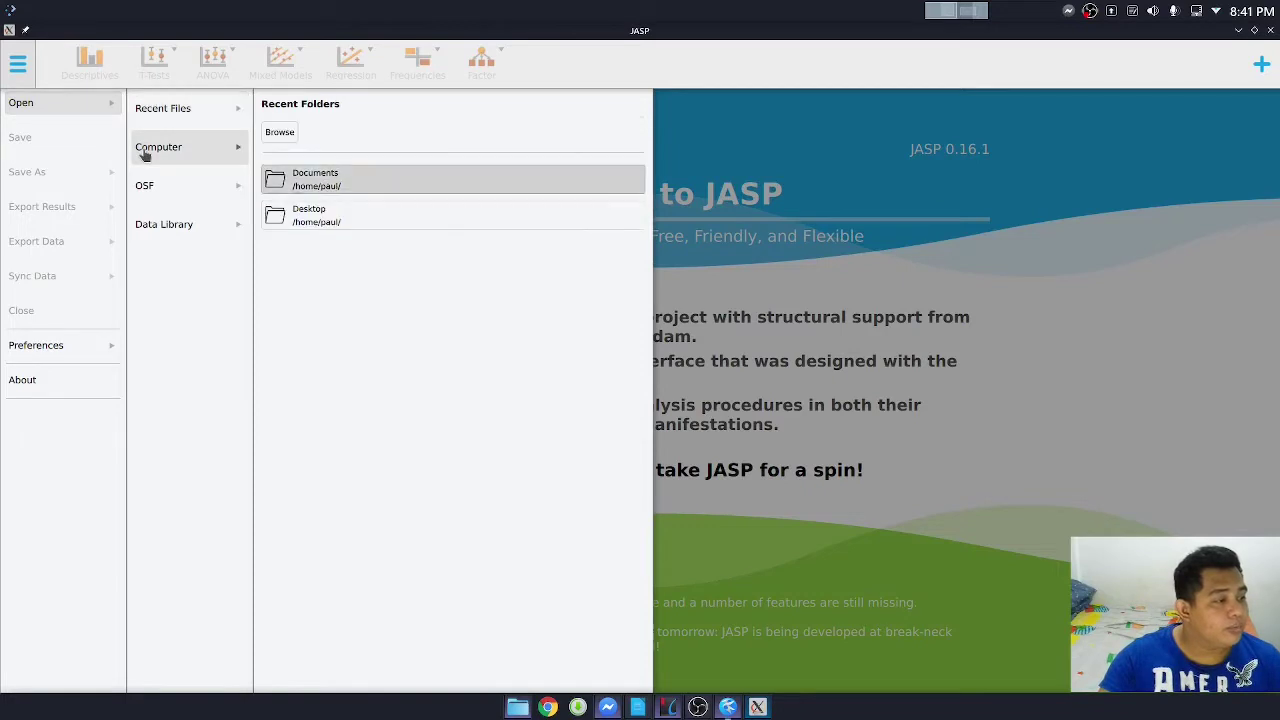
{"action": "left_click", "coordinate": [298, 181]}
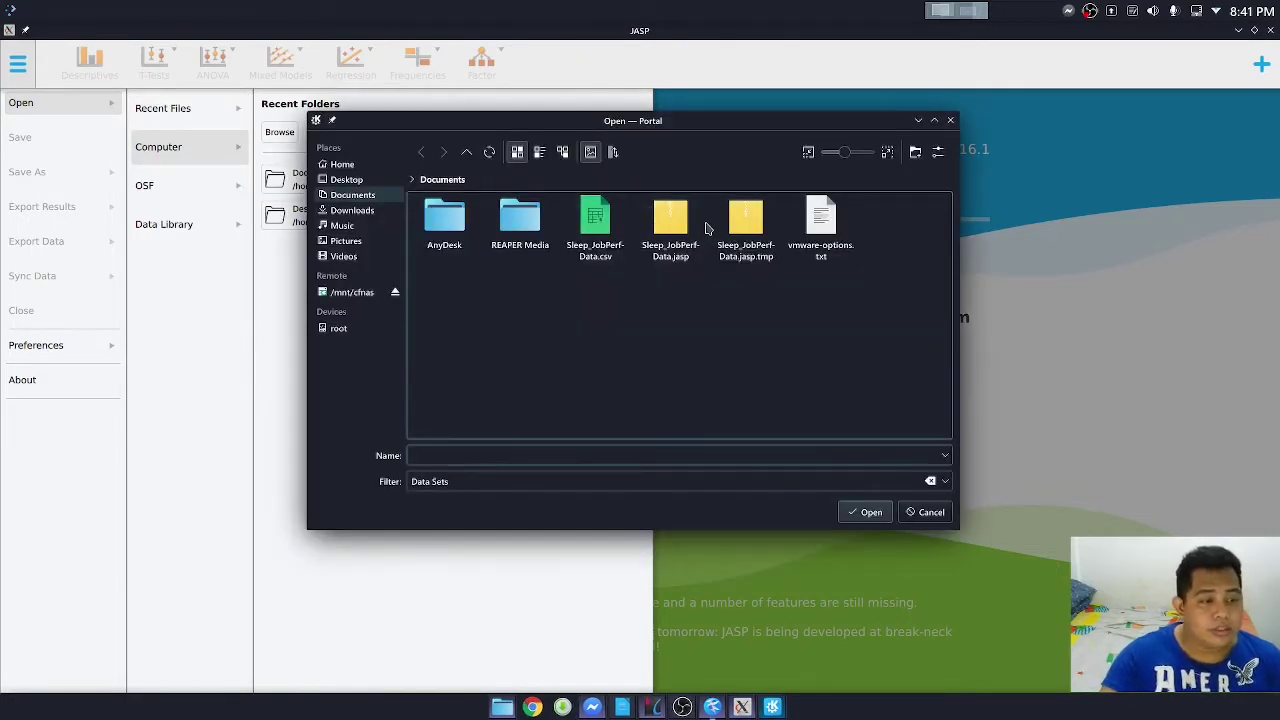
{"action": "left_click", "coordinate": [600, 225]}
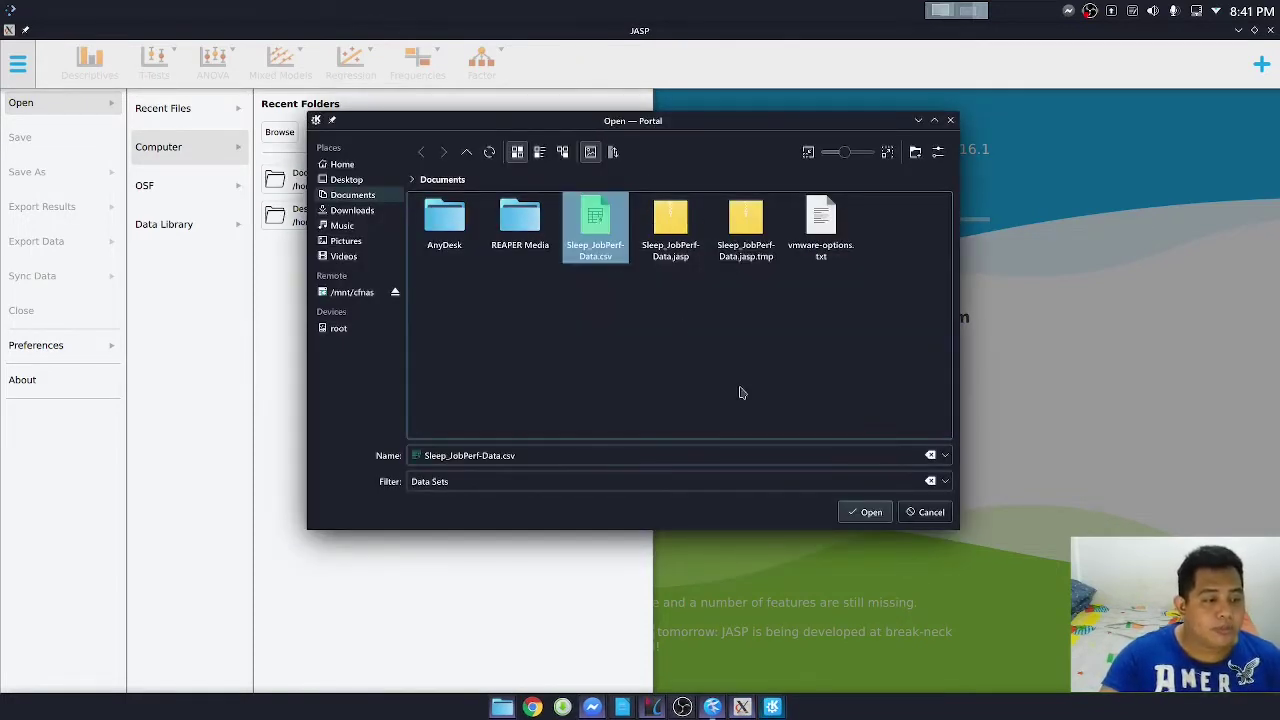
{"action": "left_click", "coordinate": [866, 512]}
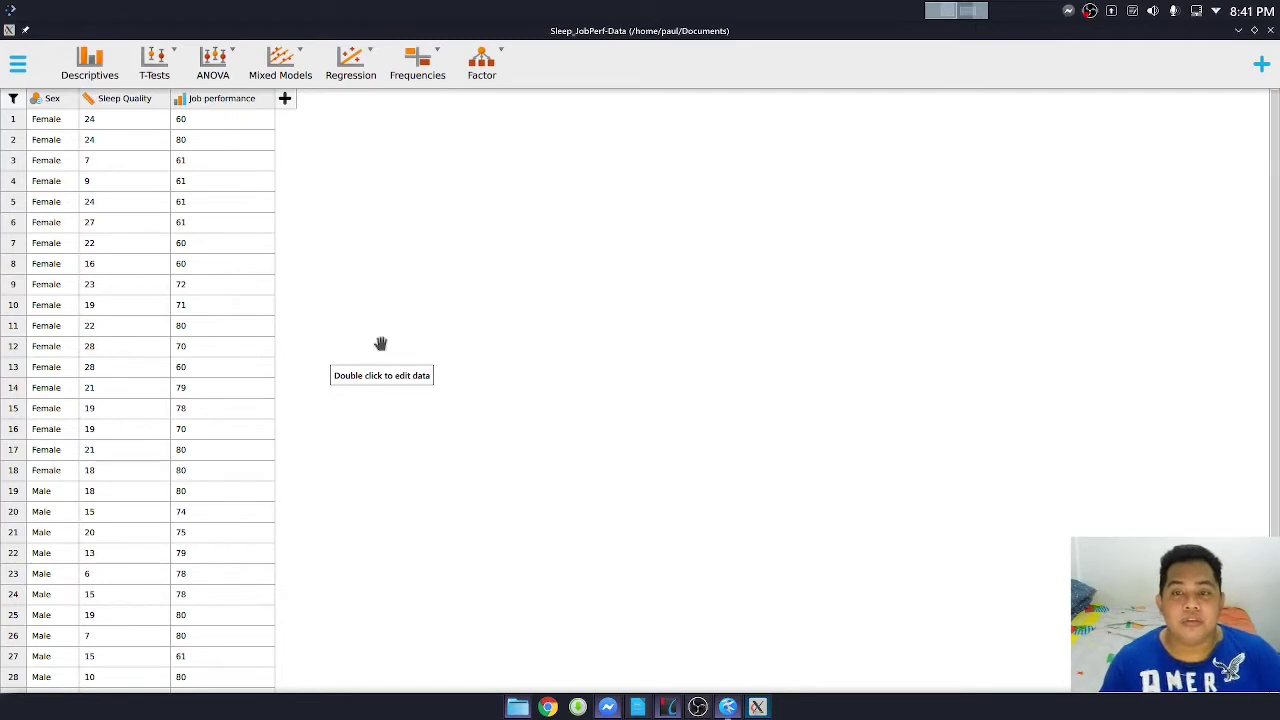
Step: Review the Kate hypotheses notes, then go back to JASP's Regression analyses list
{"action": "left_click", "coordinate": [727, 707]}
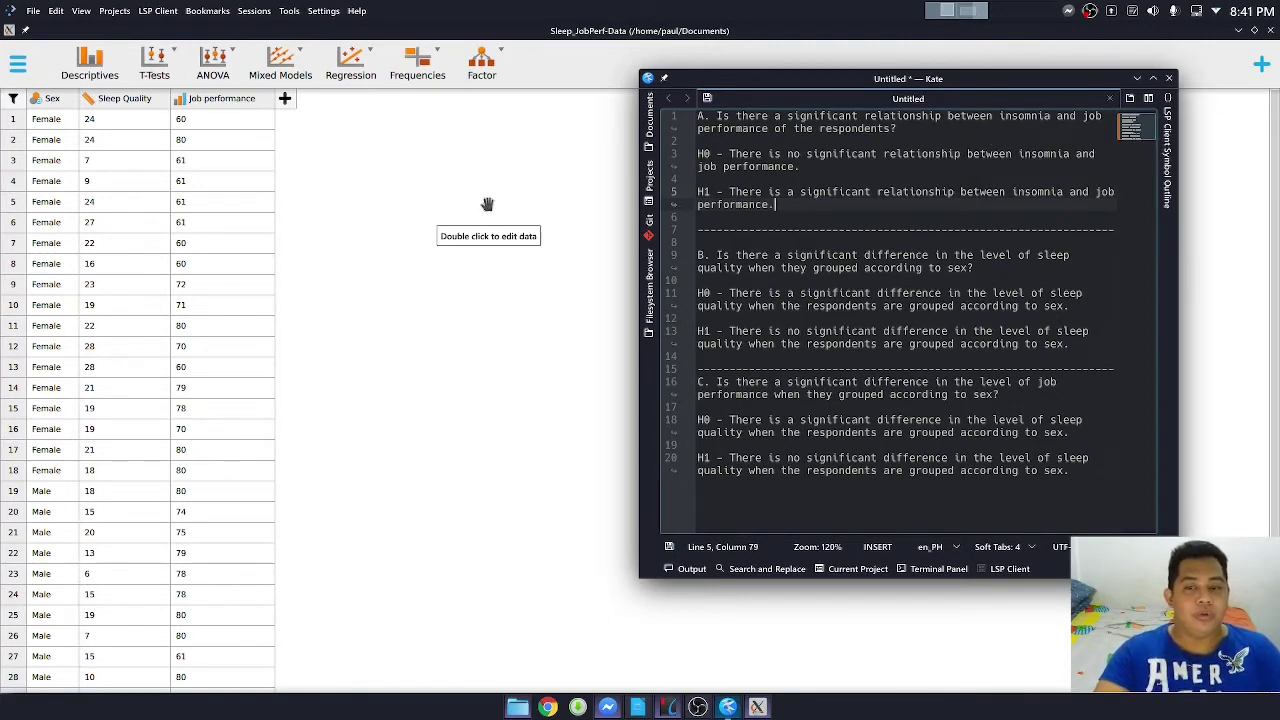
{"action": "left_click", "coordinate": [437, 37]}
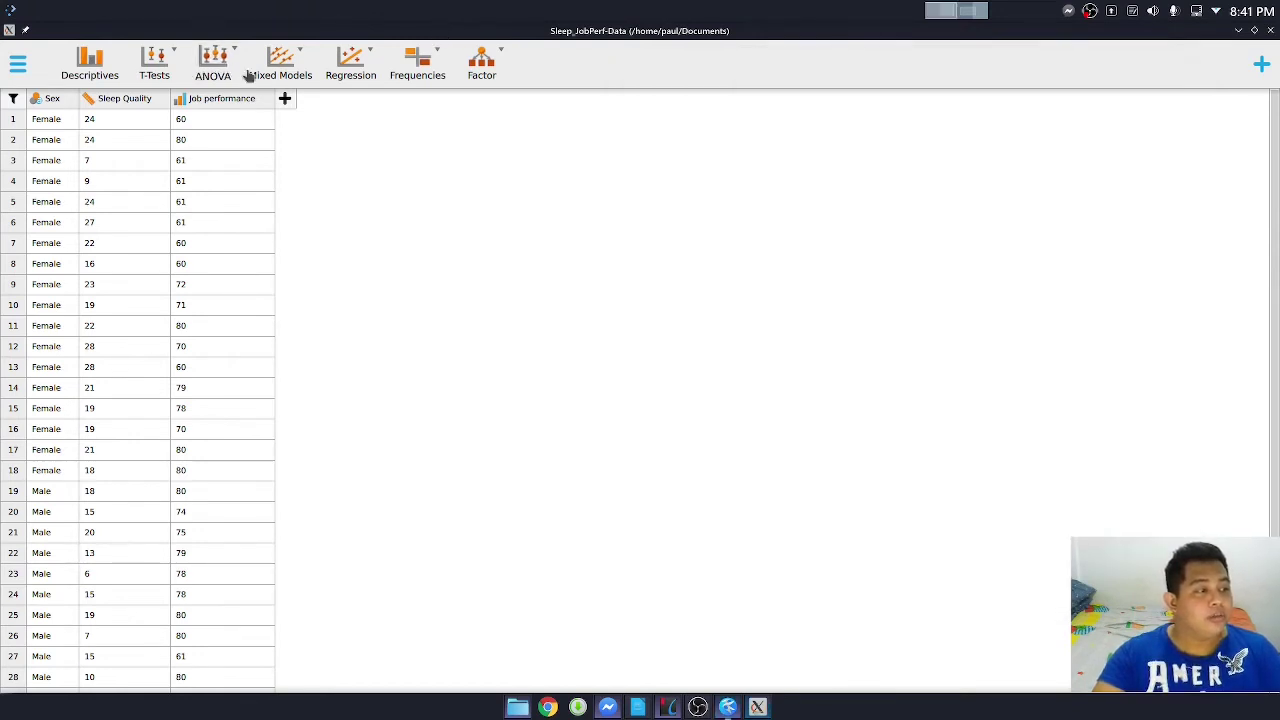
{"action": "left_click", "coordinate": [355, 65]}
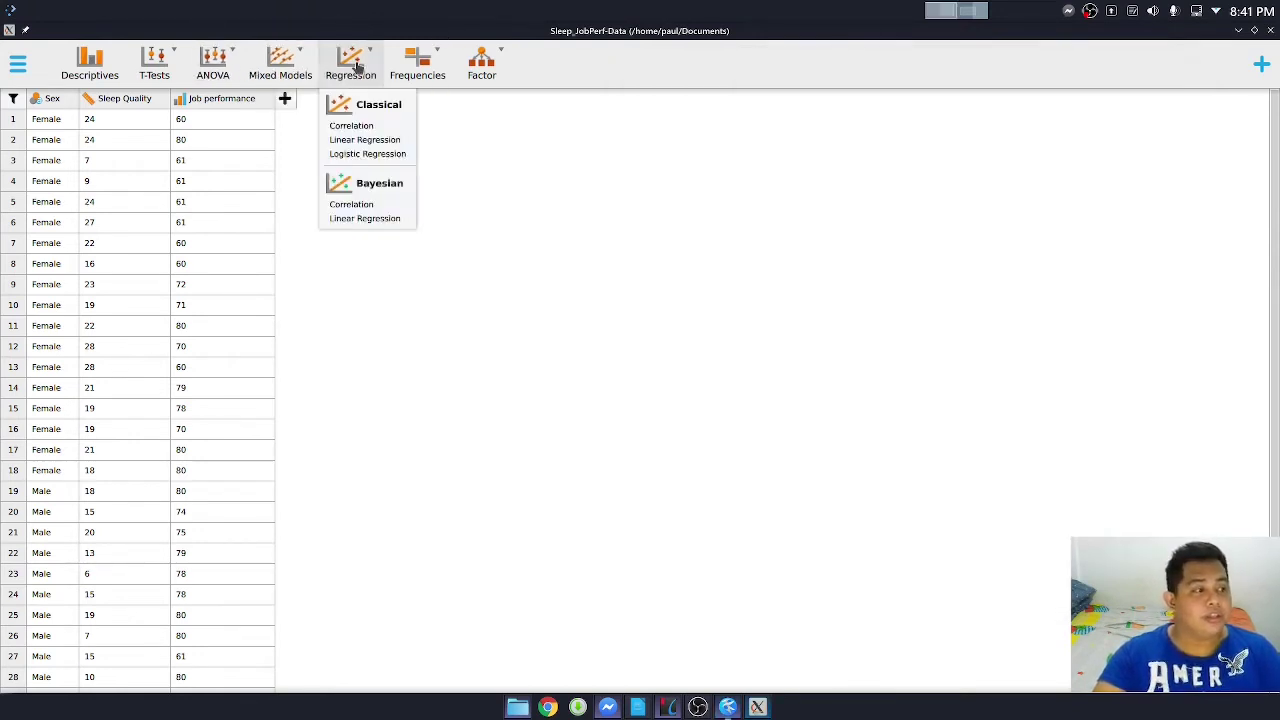
Step: Start a classical correlation with Sleep Quality and Job performance as variables
{"action": "left_click", "coordinate": [352, 126]}
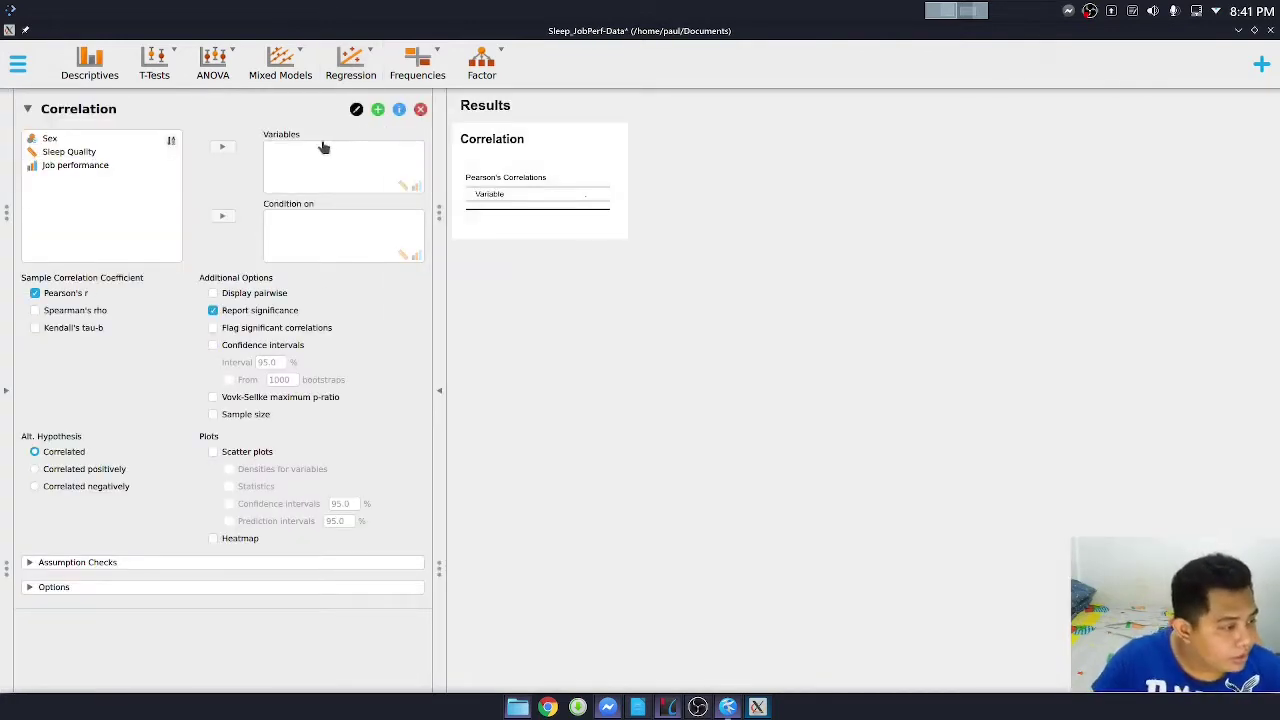
{"action": "left_click", "coordinate": [68, 152]}
{"action": "left_click", "coordinate": [222, 147]}
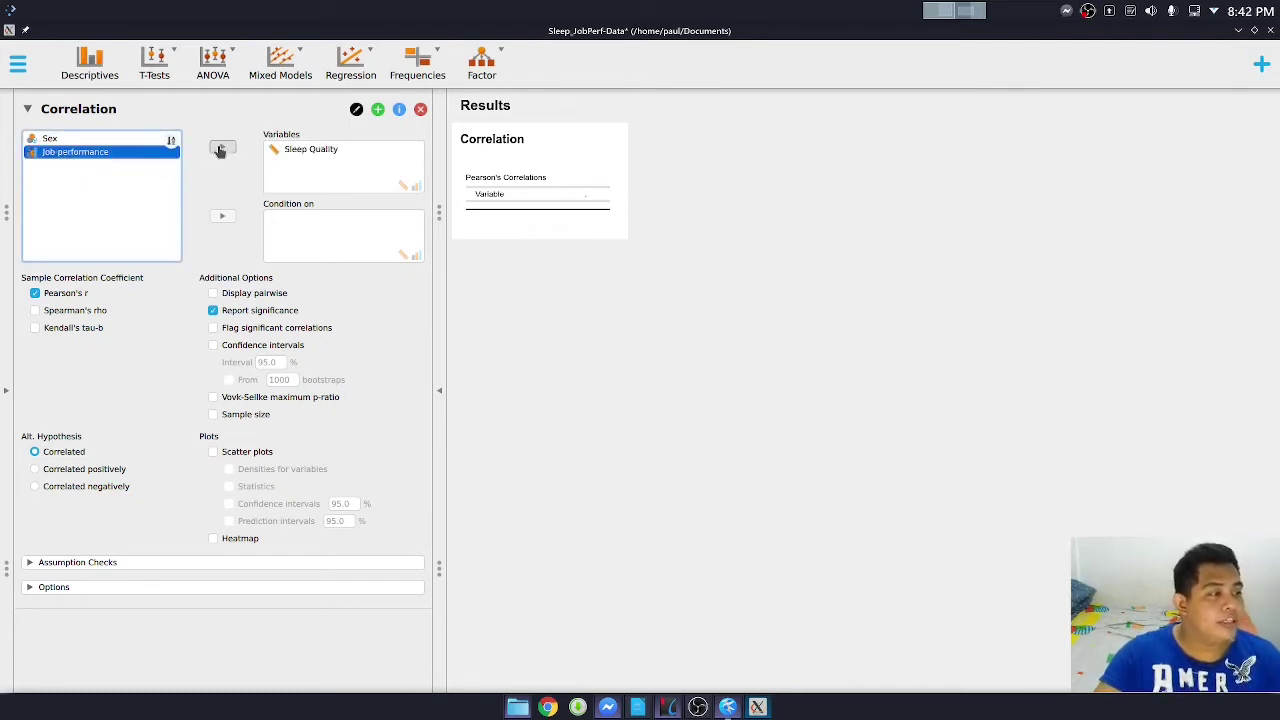
{"action": "left_click", "coordinate": [221, 149]}
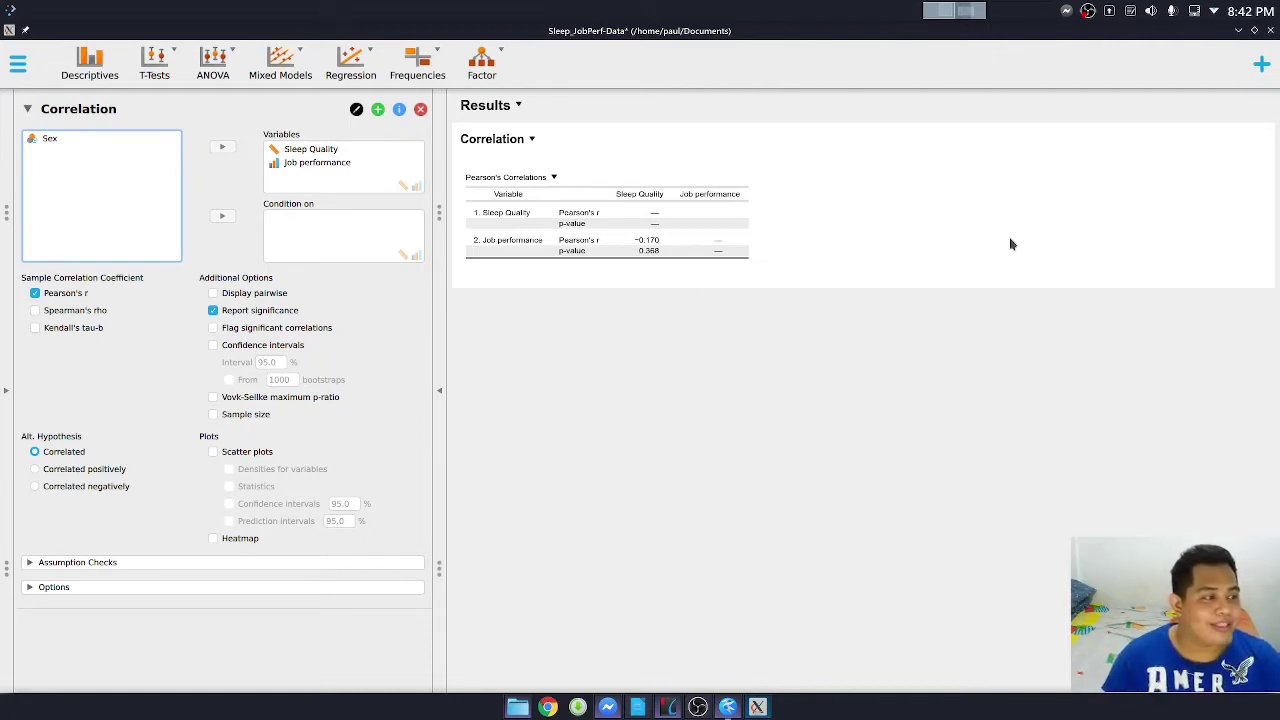
Step: Display the correlation pairwise with a scatter plot, and expand Assumption Checks and Options
{"action": "left_click", "coordinate": [241, 296]}
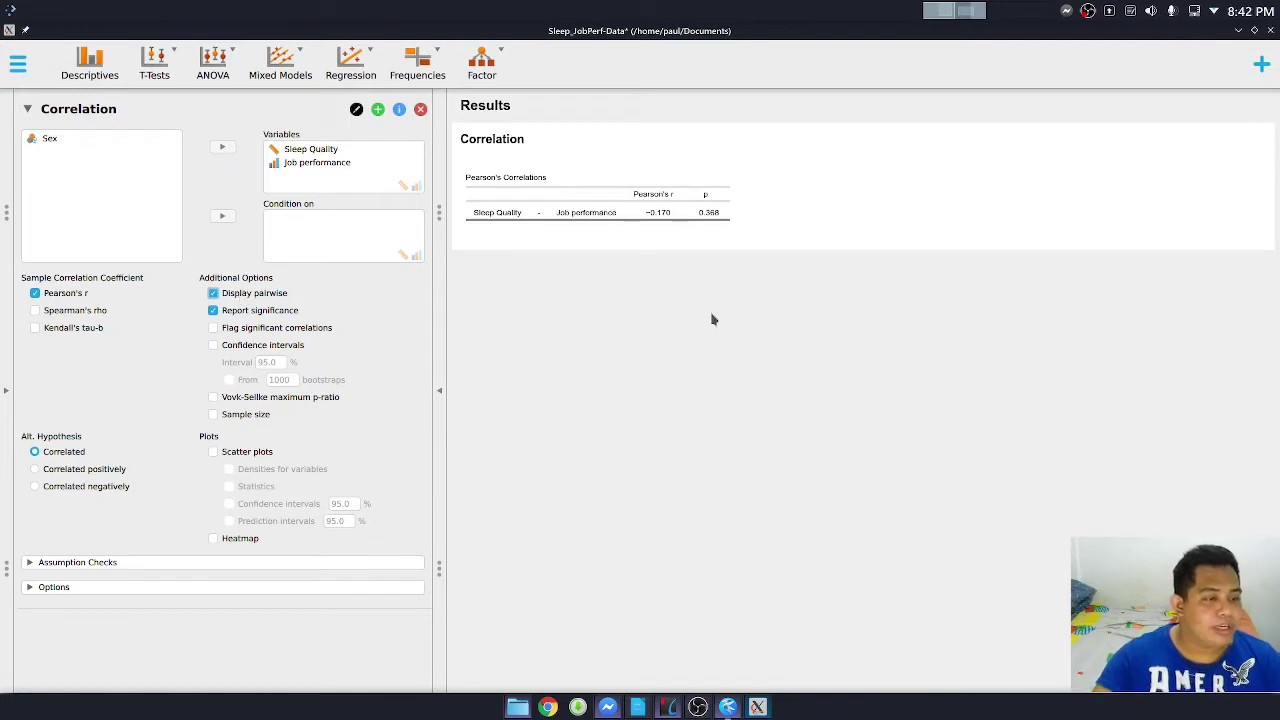
{"action": "left_click", "coordinate": [262, 455]}
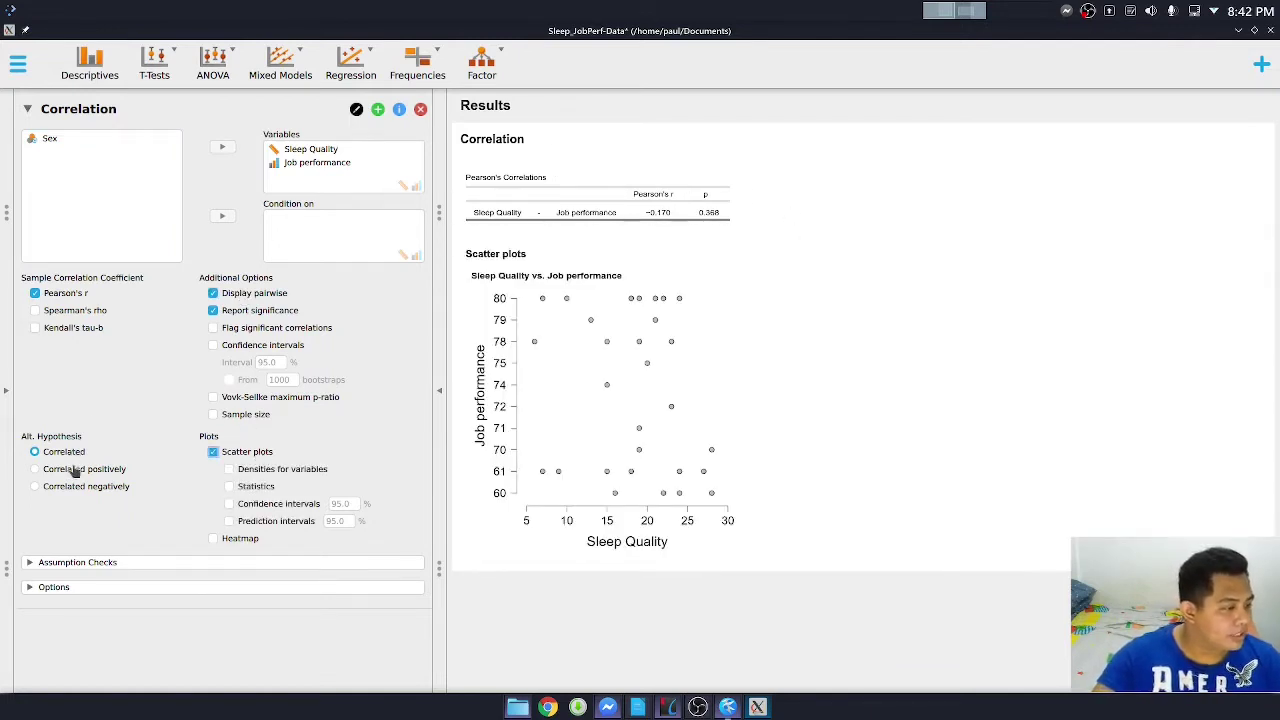
{"action": "left_click", "coordinate": [28, 566]}
{"action": "left_click", "coordinate": [28, 626]}
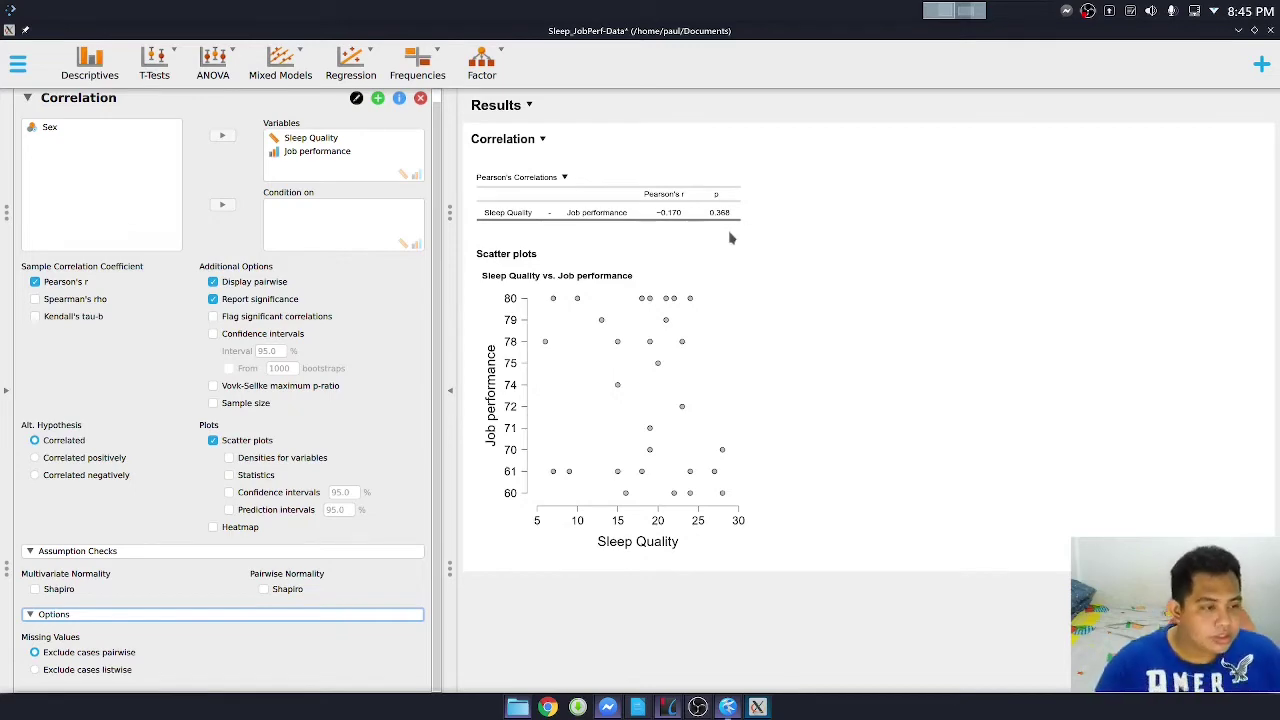
{"action": "mouse_move", "coordinate": [731, 707]}
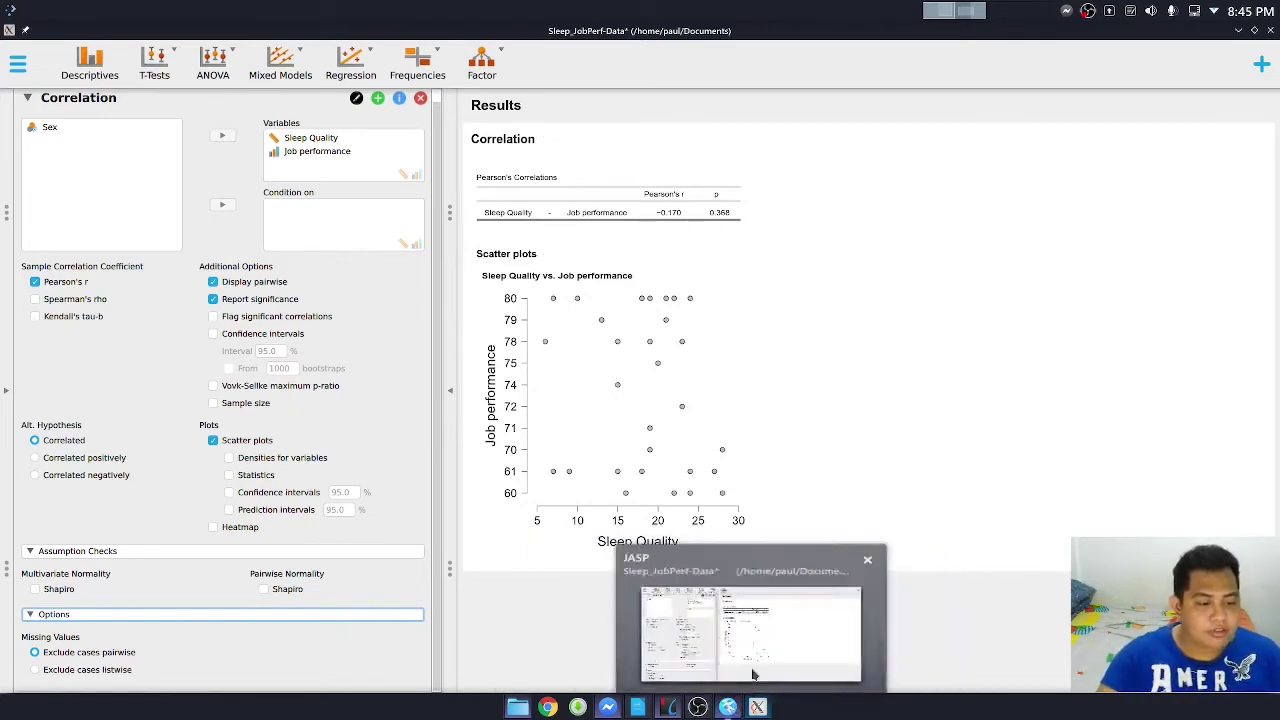
{"action": "mouse_move", "coordinate": [648, 675]}
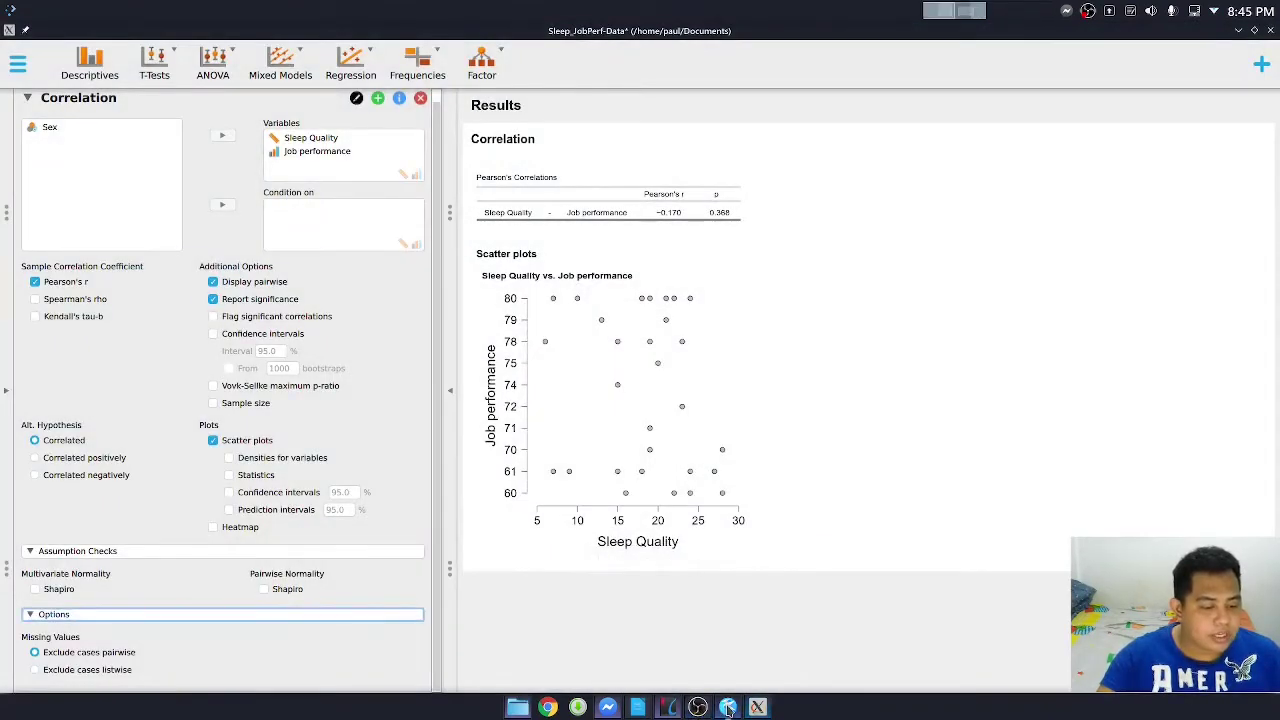
{"action": "left_click", "coordinate": [729, 708]}
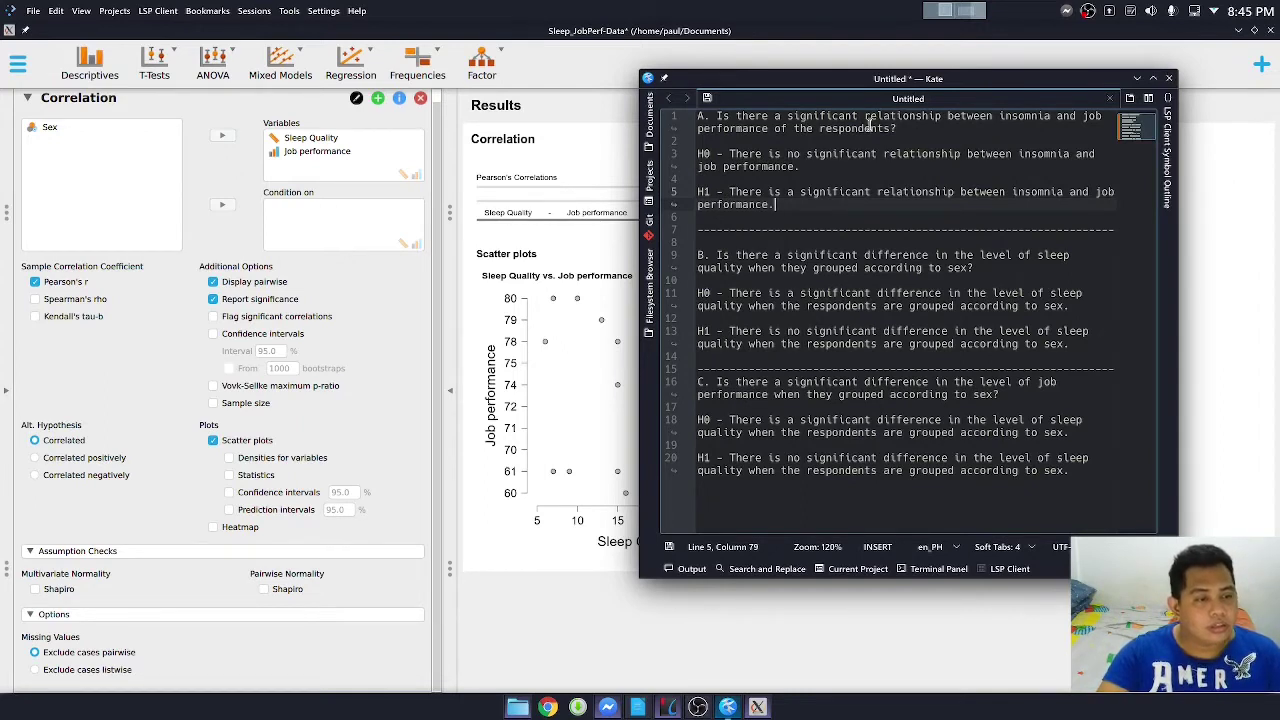
{"action": "left_click_drag", "start_coordinate": [878, 84], "coordinate": [983, 106]}
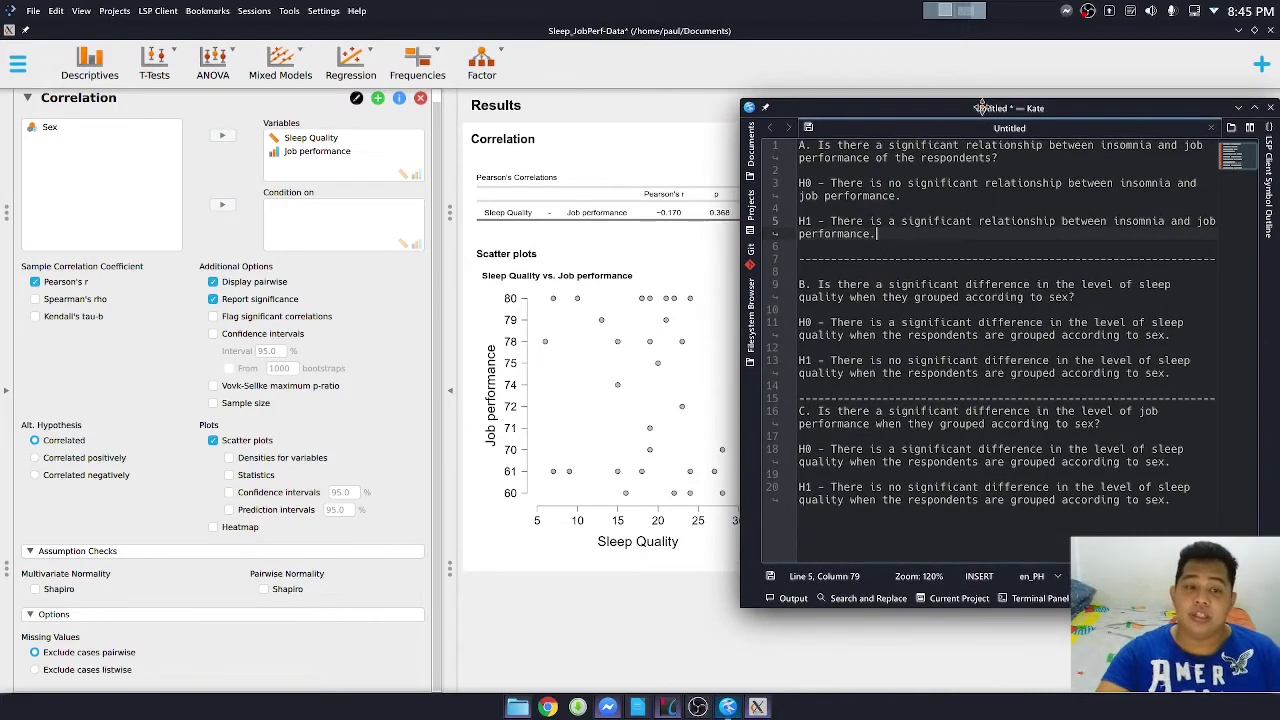
{"action": "left_click_drag", "start_coordinate": [983, 106], "coordinate": [1035, 118]}
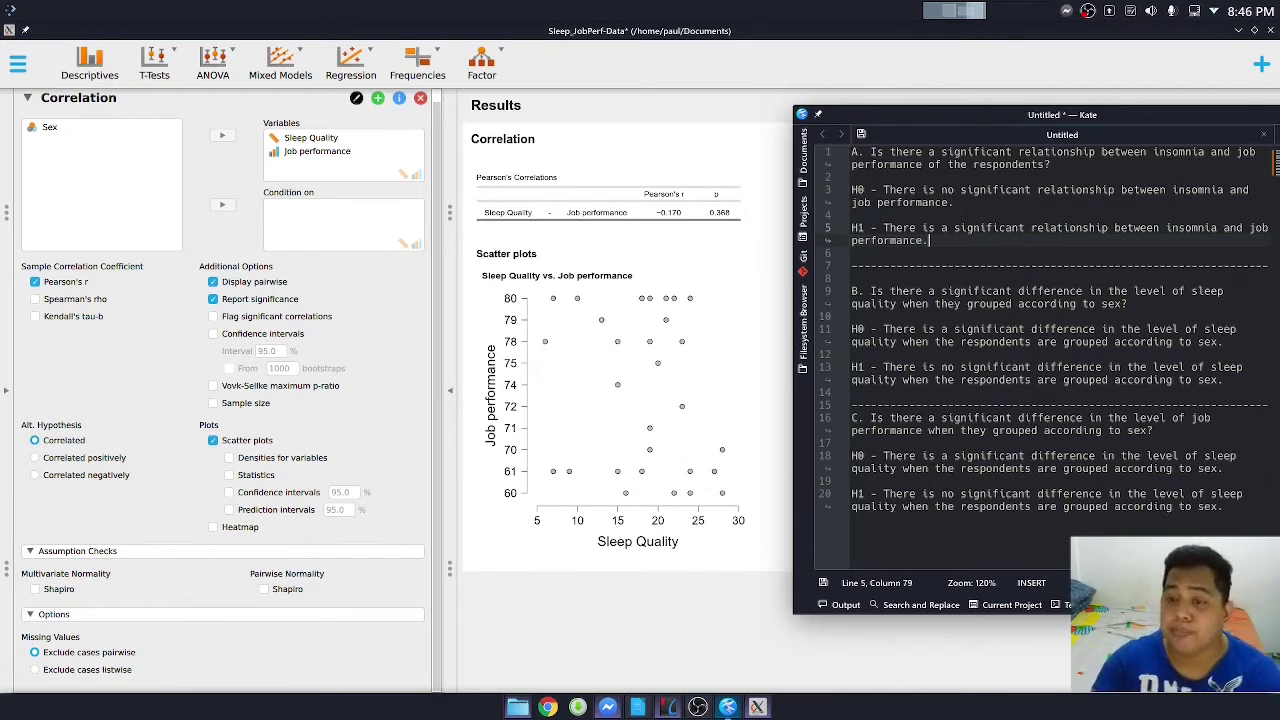
{"action": "left_click_drag", "start_coordinate": [998, 120], "coordinate": [742, 117]}
{"action": "left_click", "coordinate": [1033, 115]}
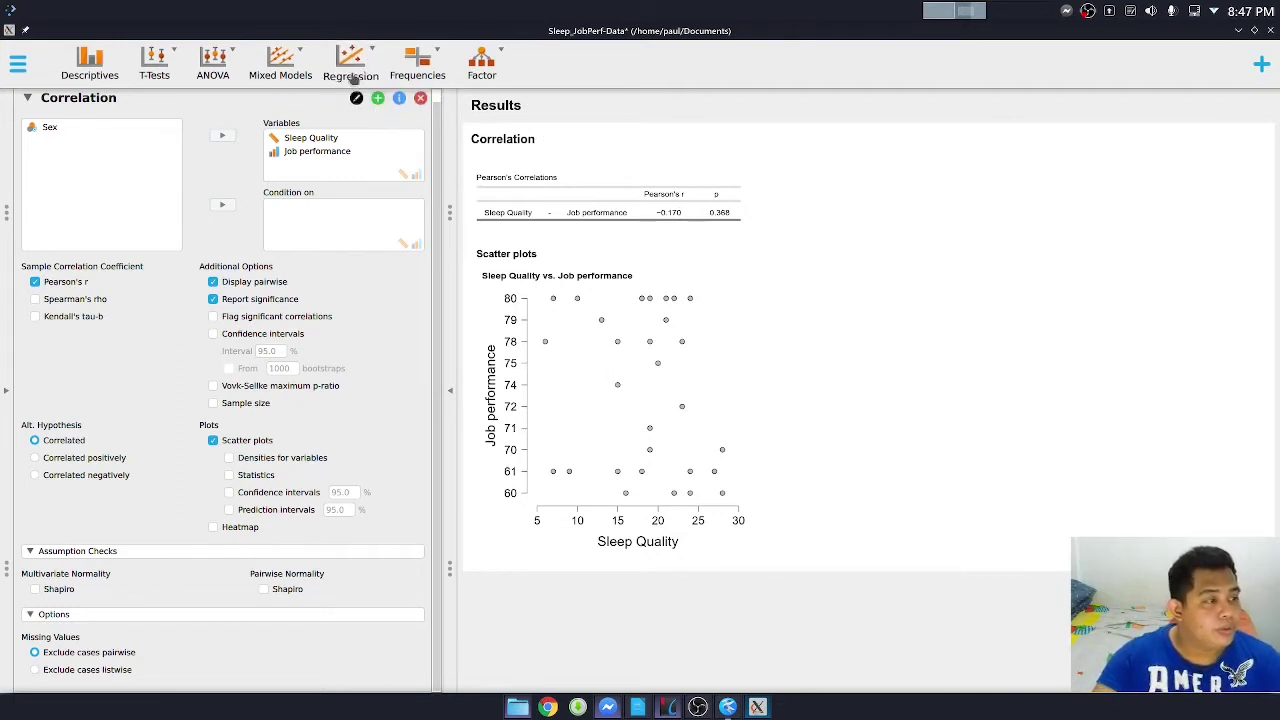
Step: Add a Classical Independent Samples T-Test from the T-Tests menu
{"action": "left_click", "coordinate": [151, 66]}
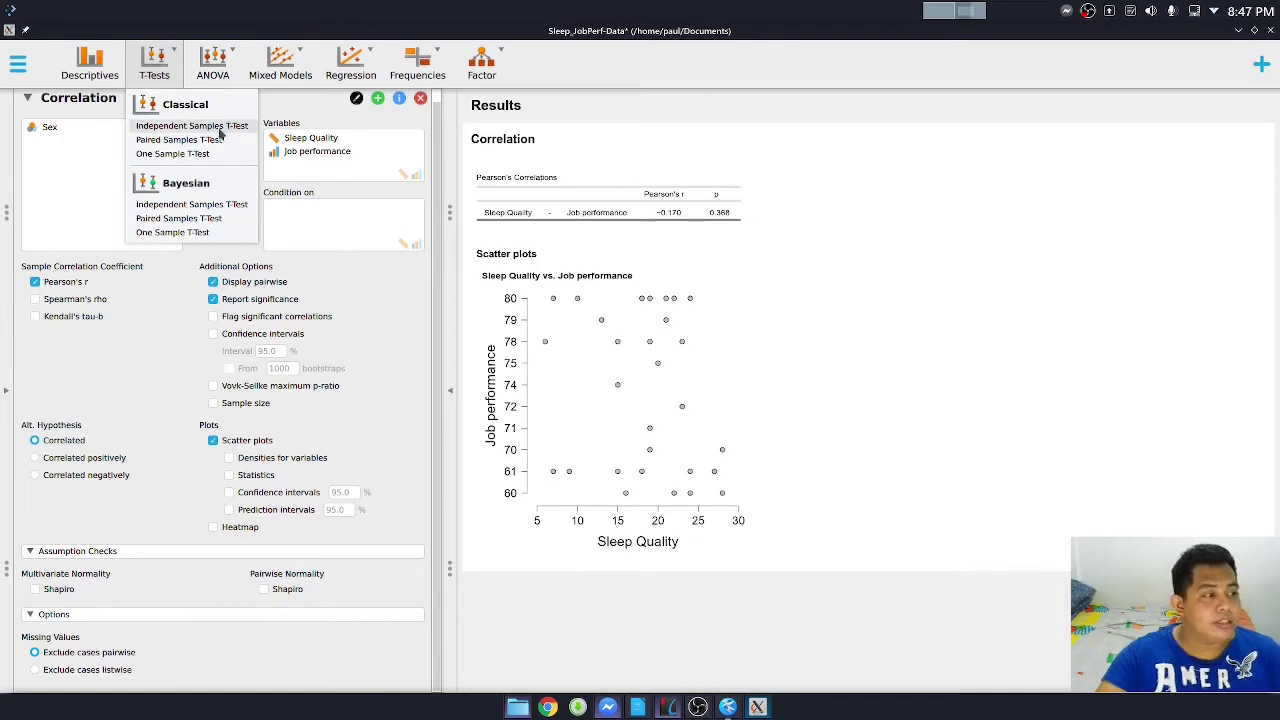
{"action": "left_click", "coordinate": [220, 128]}
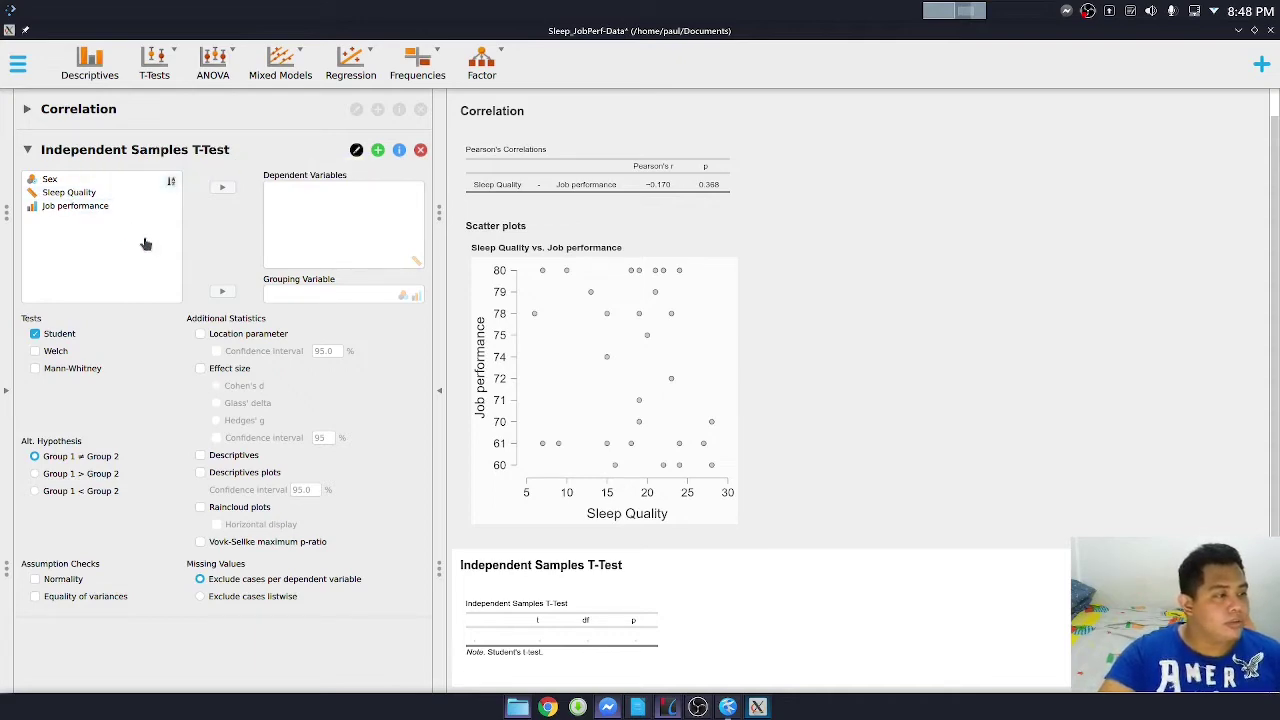
Step: After checking the Kate notes, make Sleep Quality the t-test's dependent variable
{"action": "left_click", "coordinate": [727, 707]}
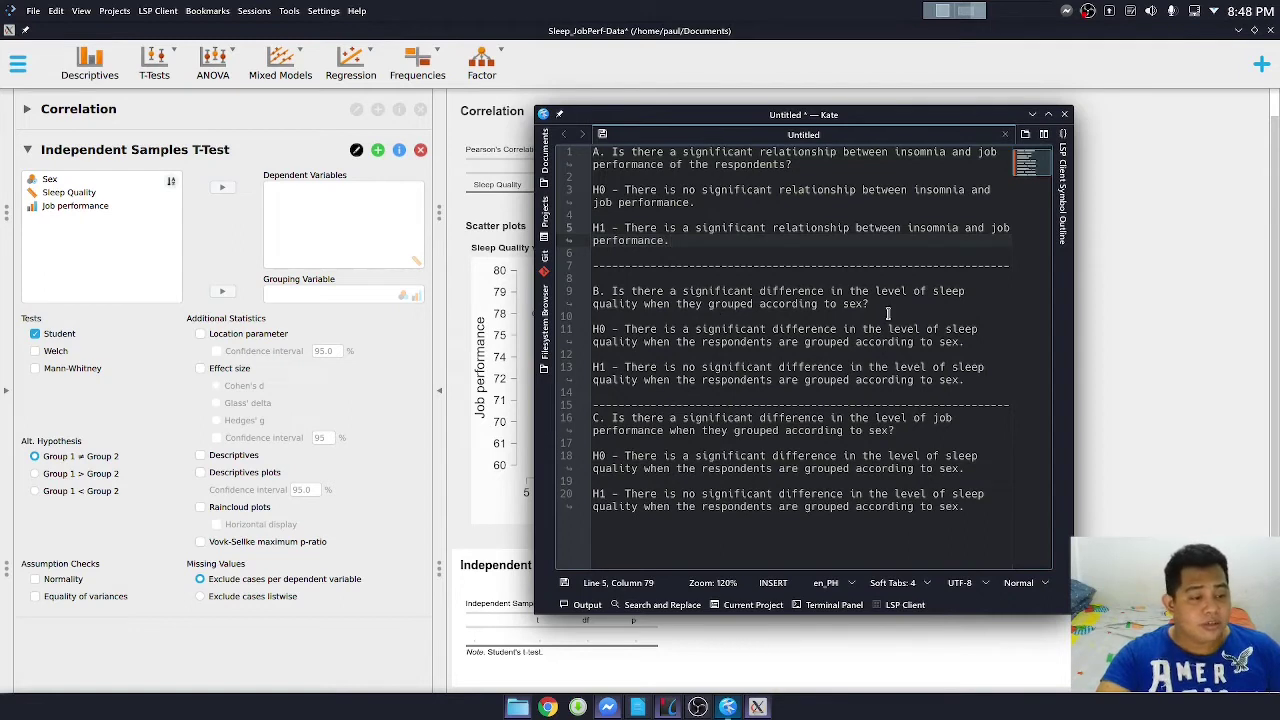
{"action": "left_click", "coordinate": [112, 199]}
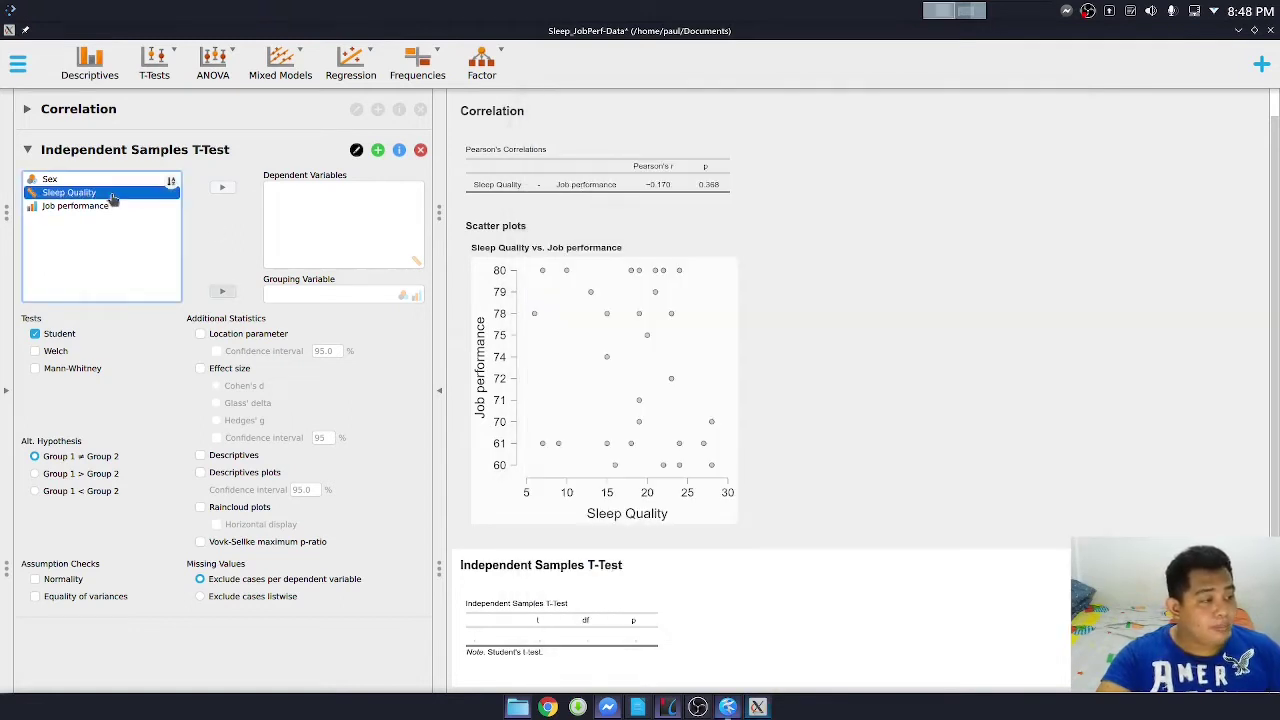
{"action": "left_click", "coordinate": [222, 190]}
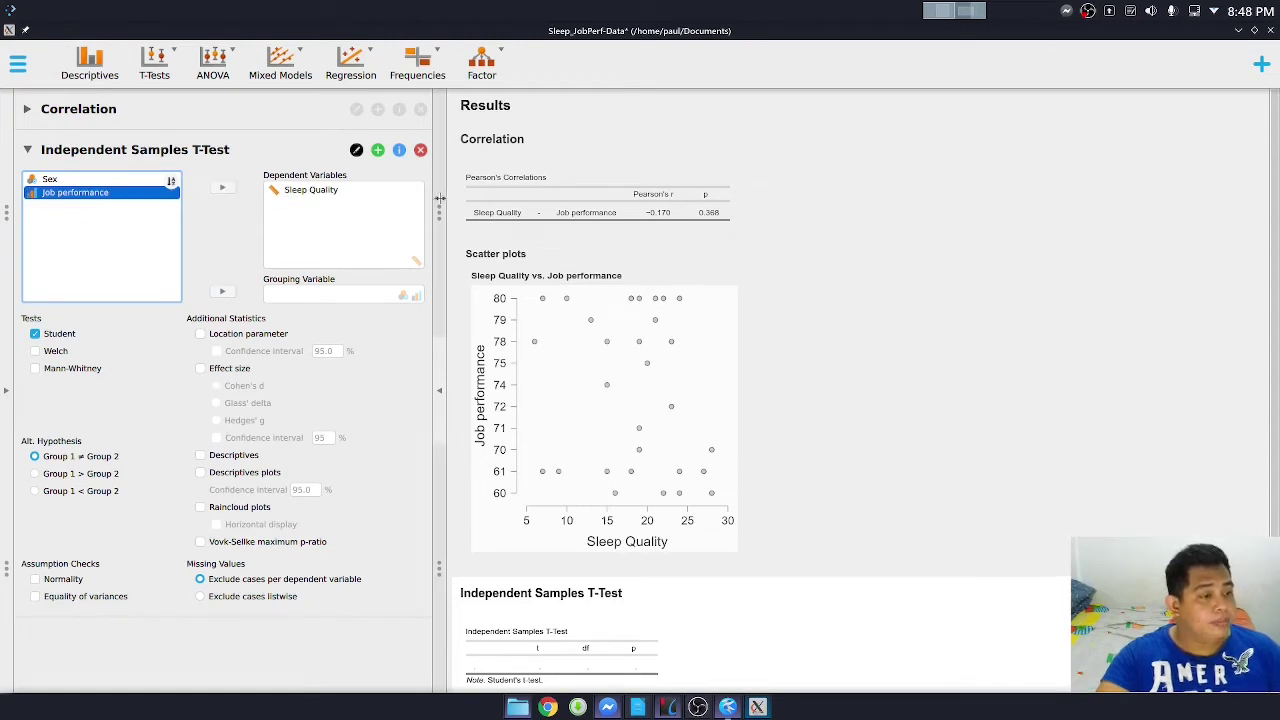
Step: Group the t-test by Sex, yielding t = 2.778, df = 28, p = 0.010
{"action": "left_click", "coordinate": [80, 180]}
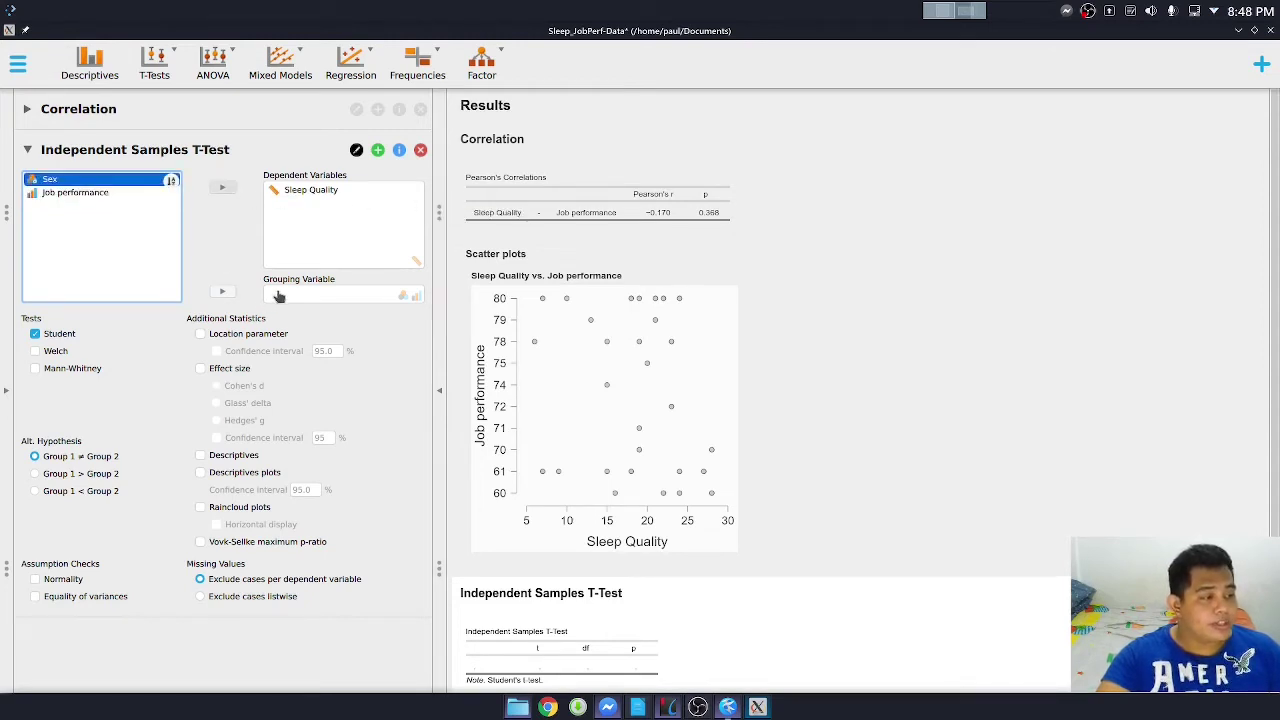
{"action": "left_click", "coordinate": [222, 291]}
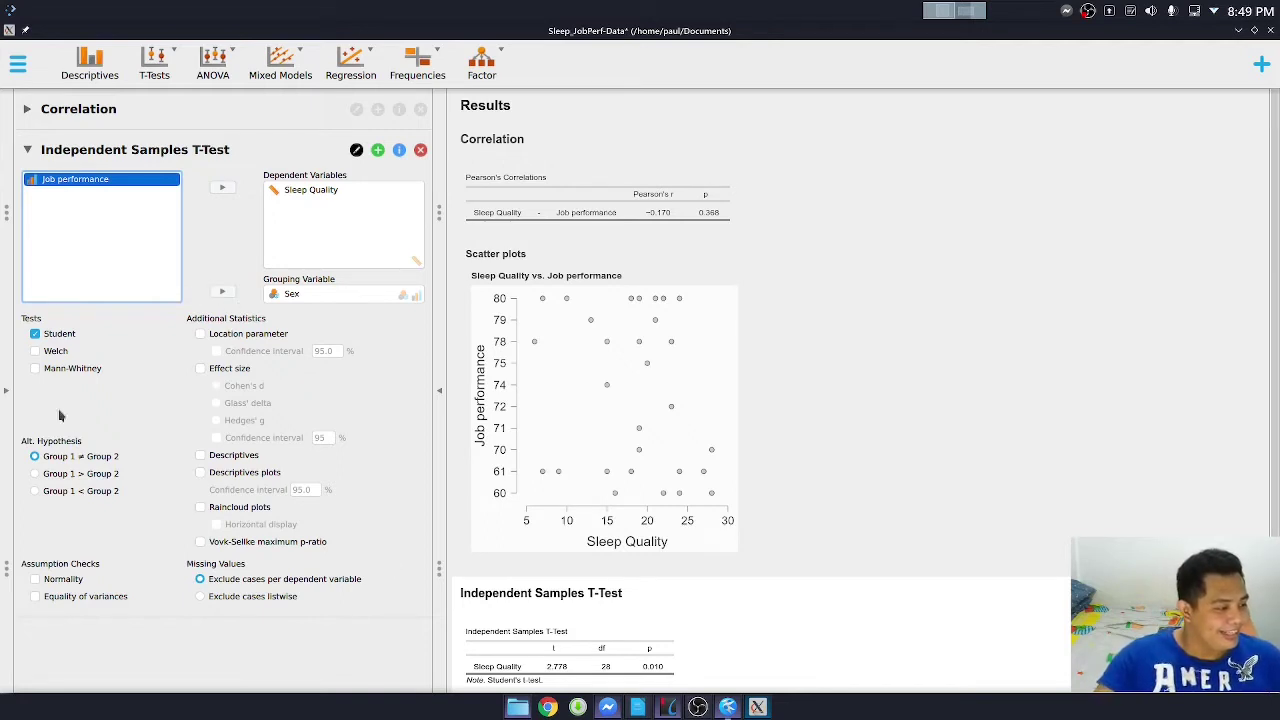
Step: Add the Welch test and Female/Male group descriptives, leaving descriptives plots off
{"action": "left_click", "coordinate": [55, 353]}
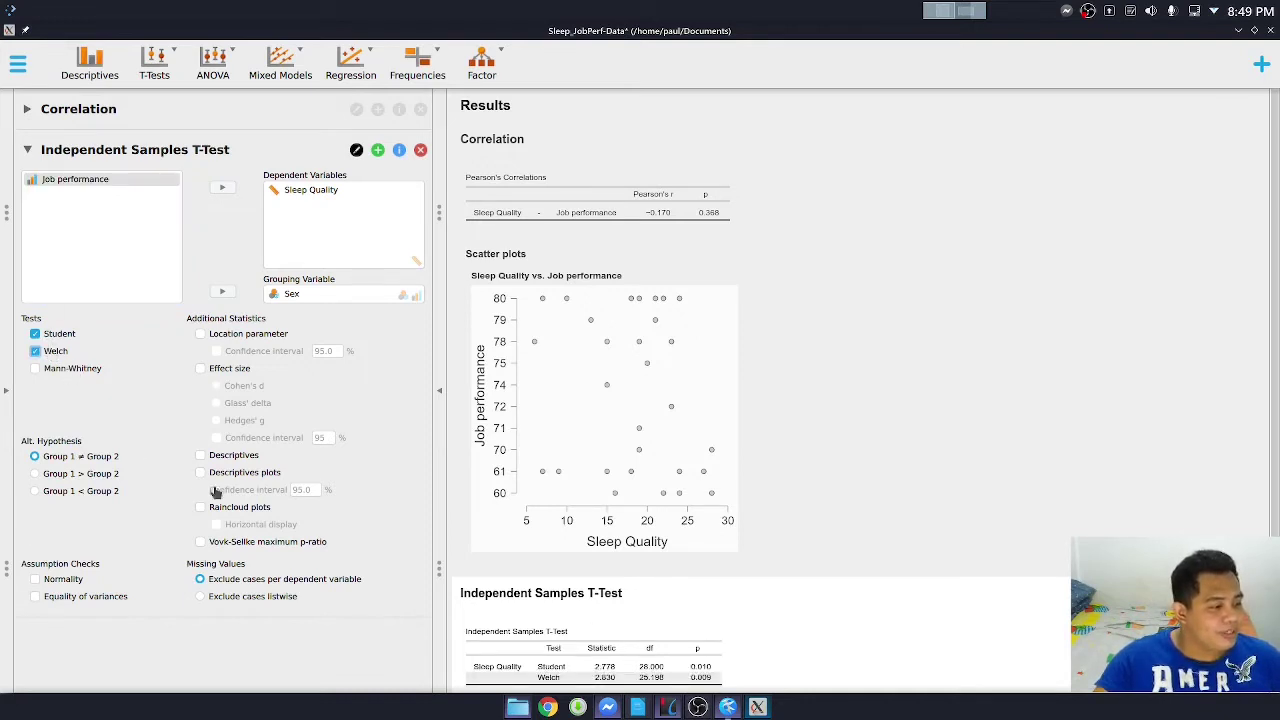
{"action": "left_click", "coordinate": [248, 460]}
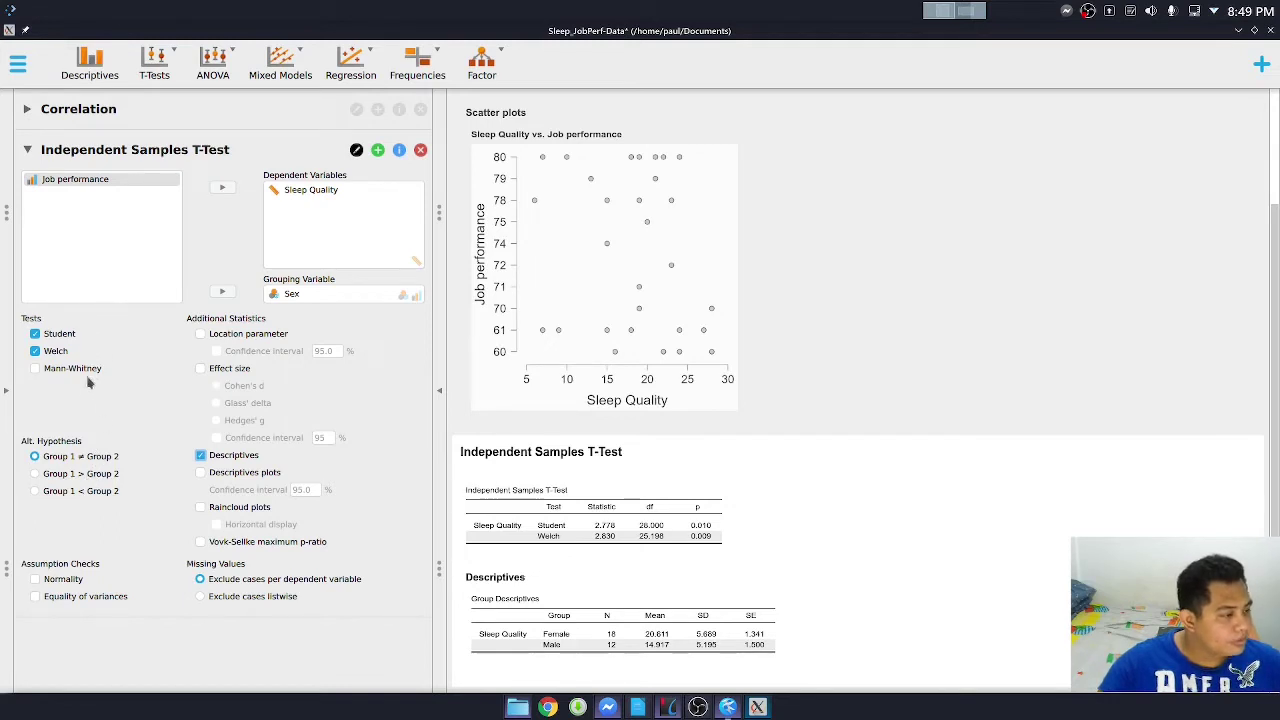
{"action": "left_click", "coordinate": [248, 476]}
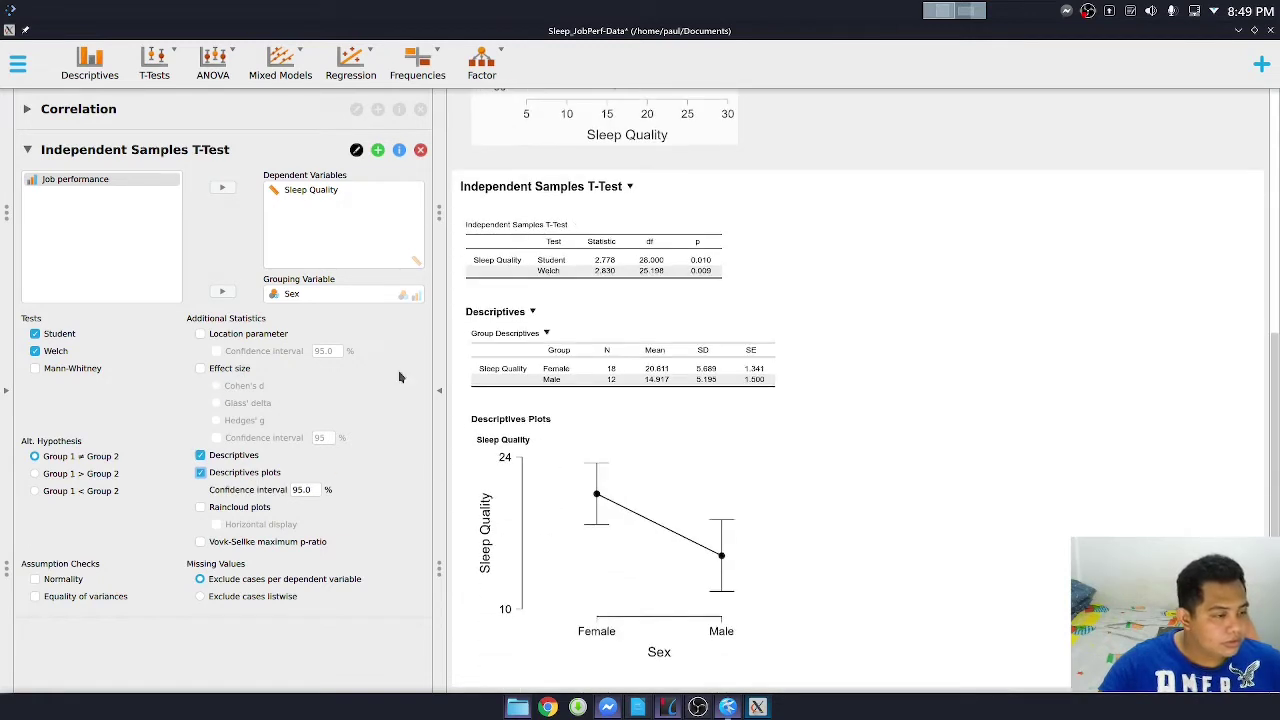
{"action": "left_click", "coordinate": [241, 475]}
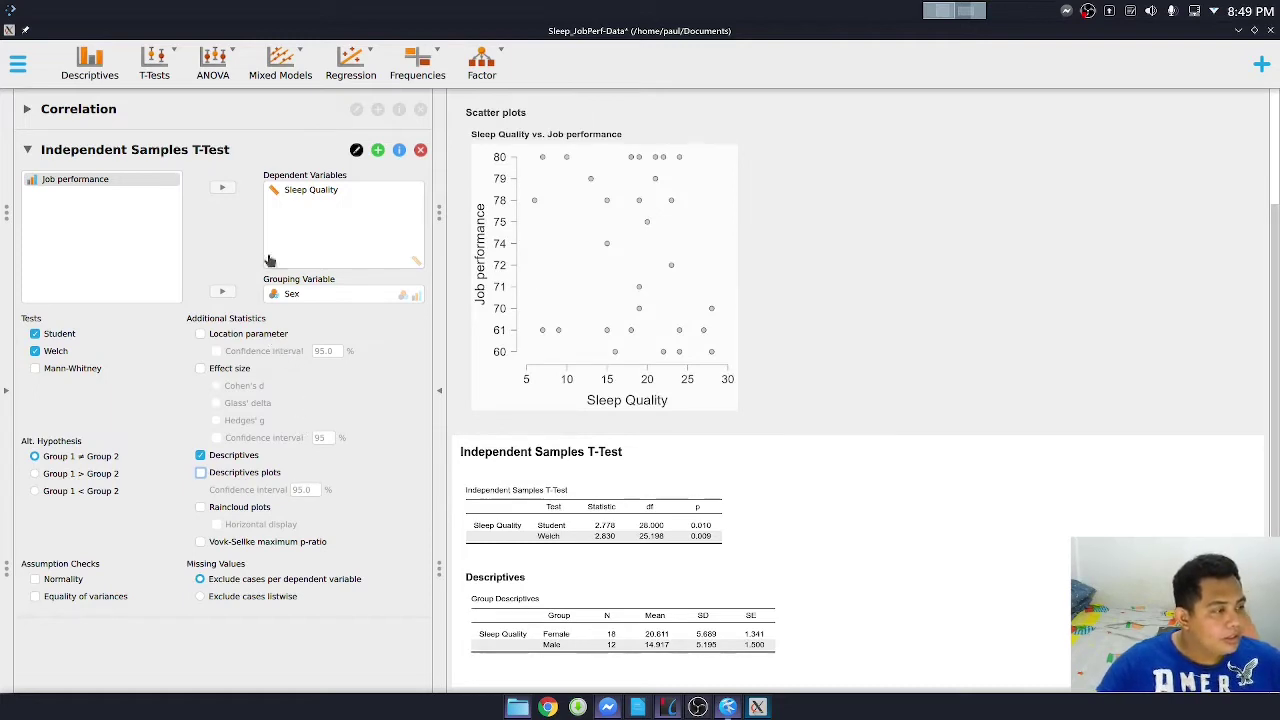
{"action": "scroll", "coordinate": [518, 148], "scroll_direction": "up", "scroll_amount": 3}
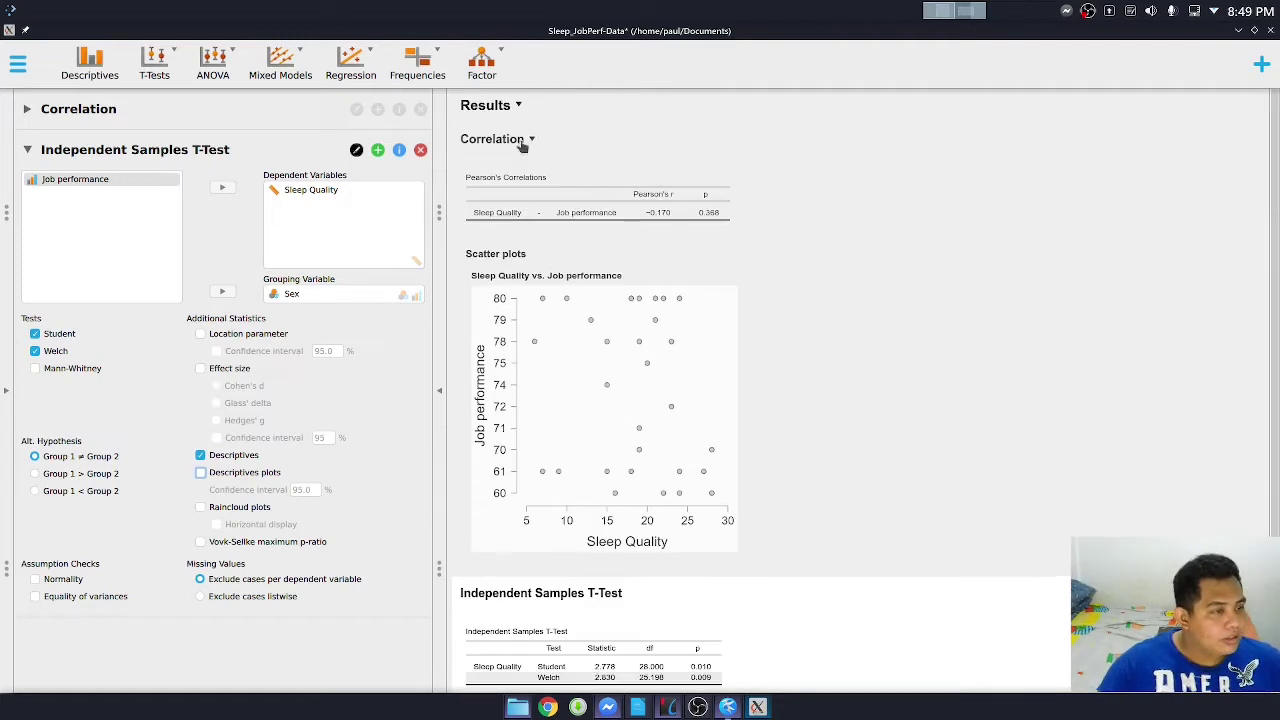
Step: Retitle the results heading 'Signifcant Relationship between Insomnia and Job Performance'
{"action": "left_click", "coordinate": [518, 106]}
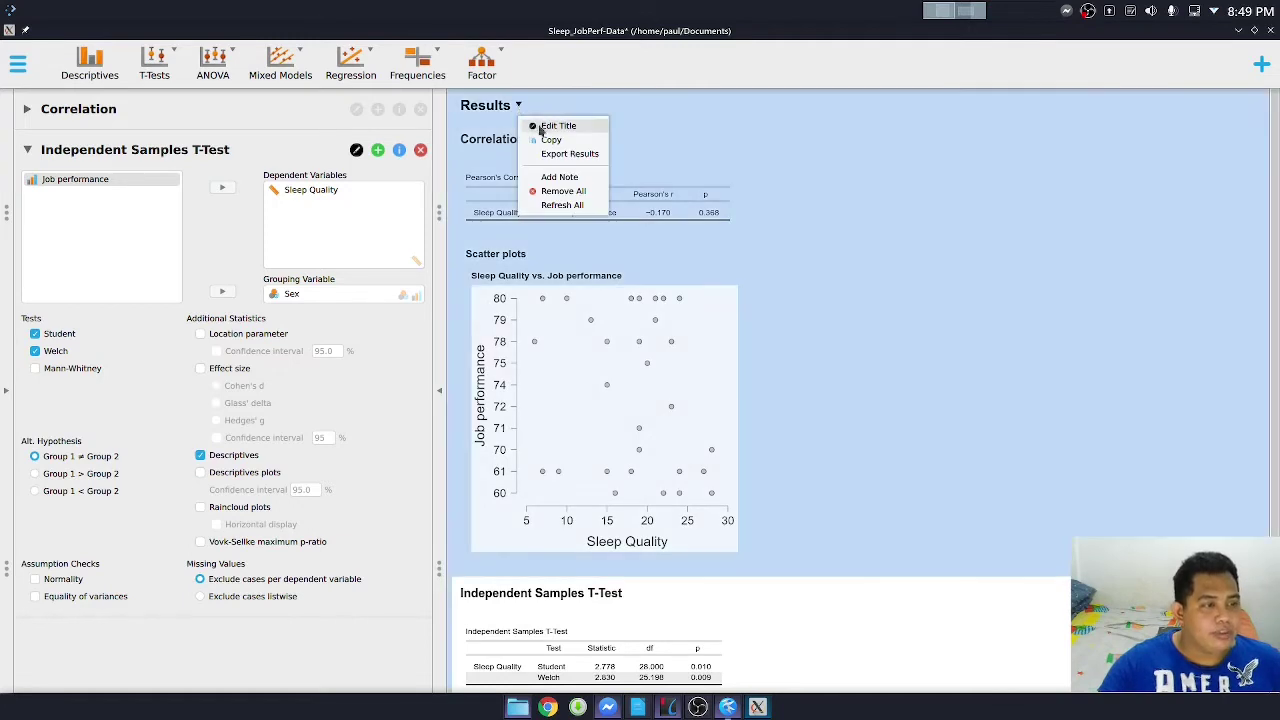
{"action": "left_click", "coordinate": [560, 126]}
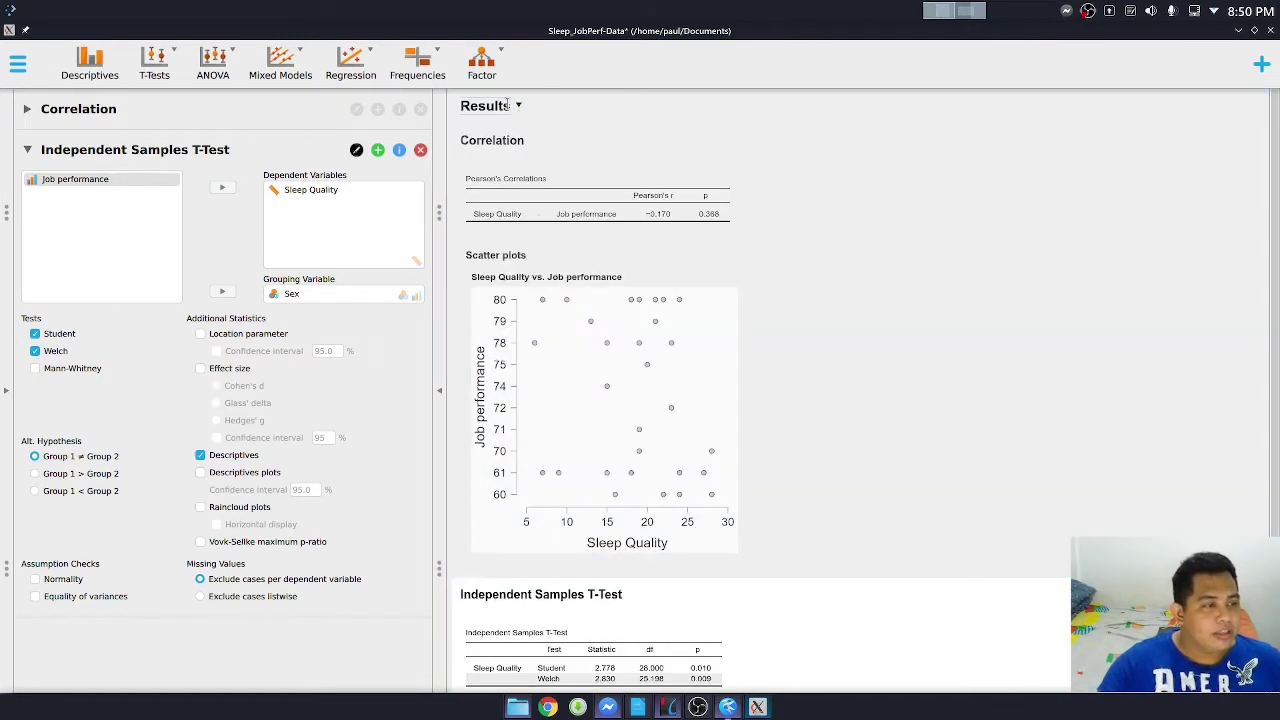
{"action": "left_click_drag", "start_coordinate": [510, 105], "coordinate": [386, 110]}
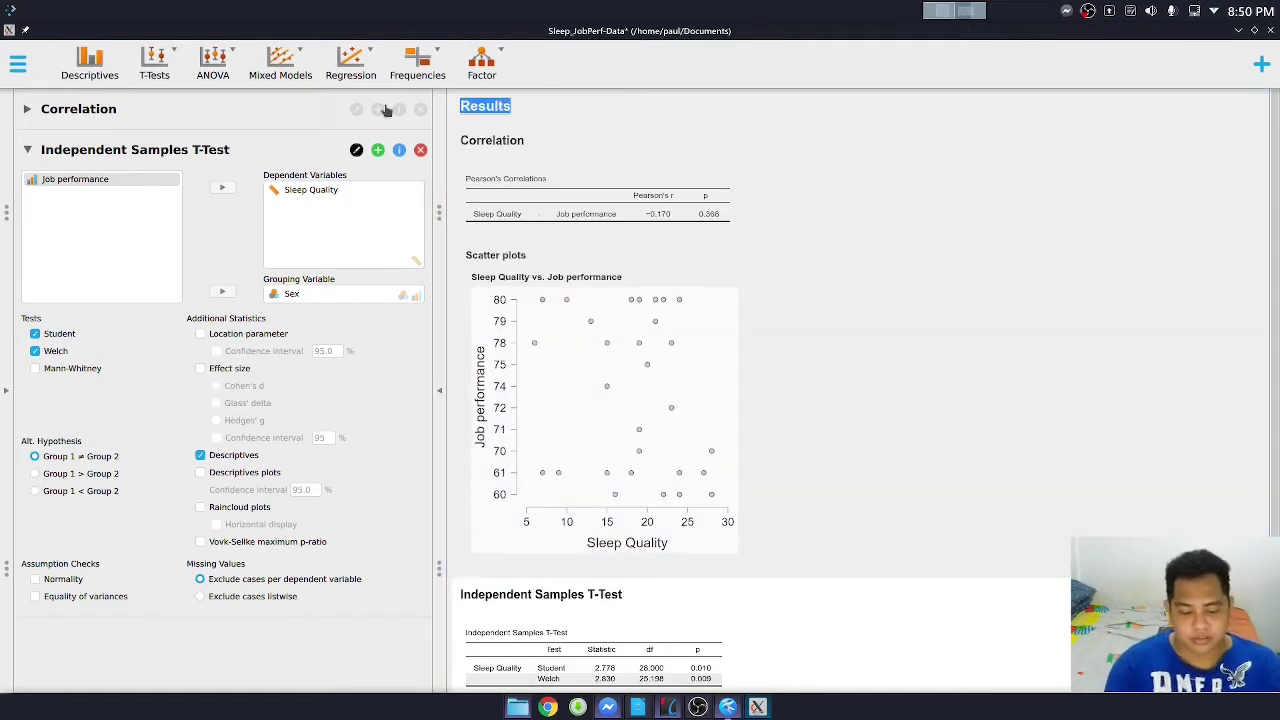
{"action": "type", "text": "Signific"}
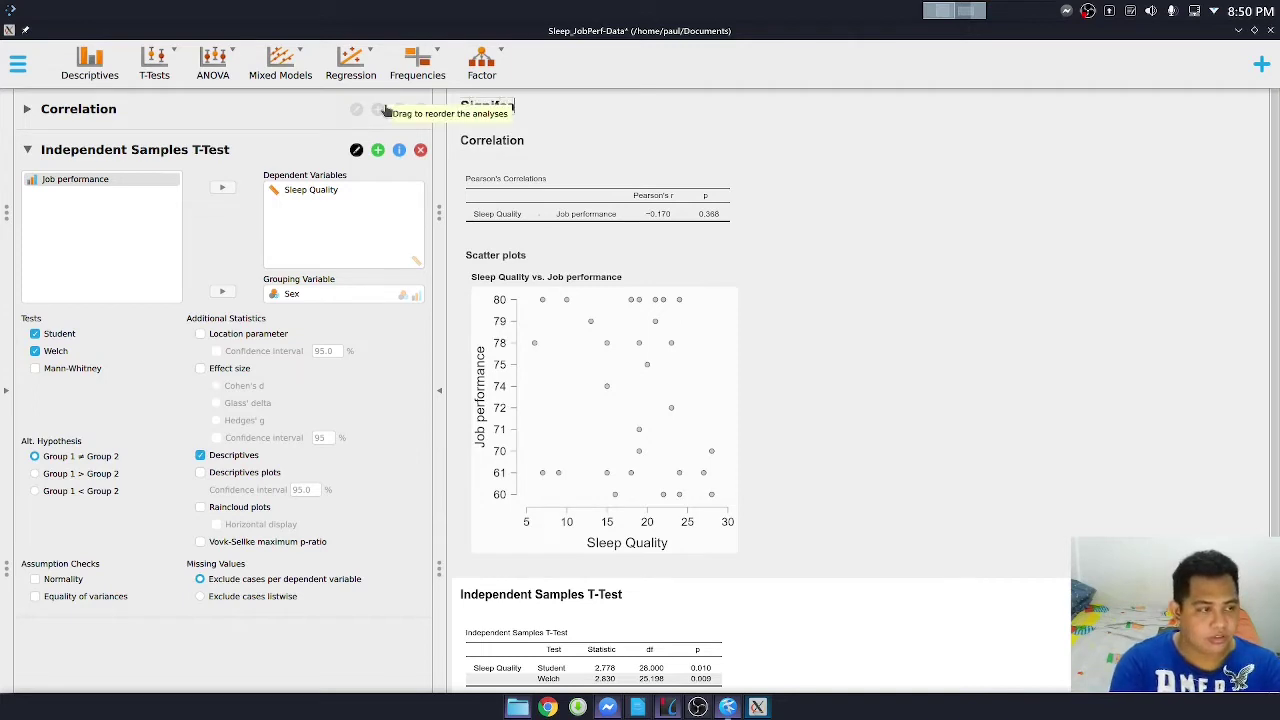
{"action": "type", "text": "ant Relations"}
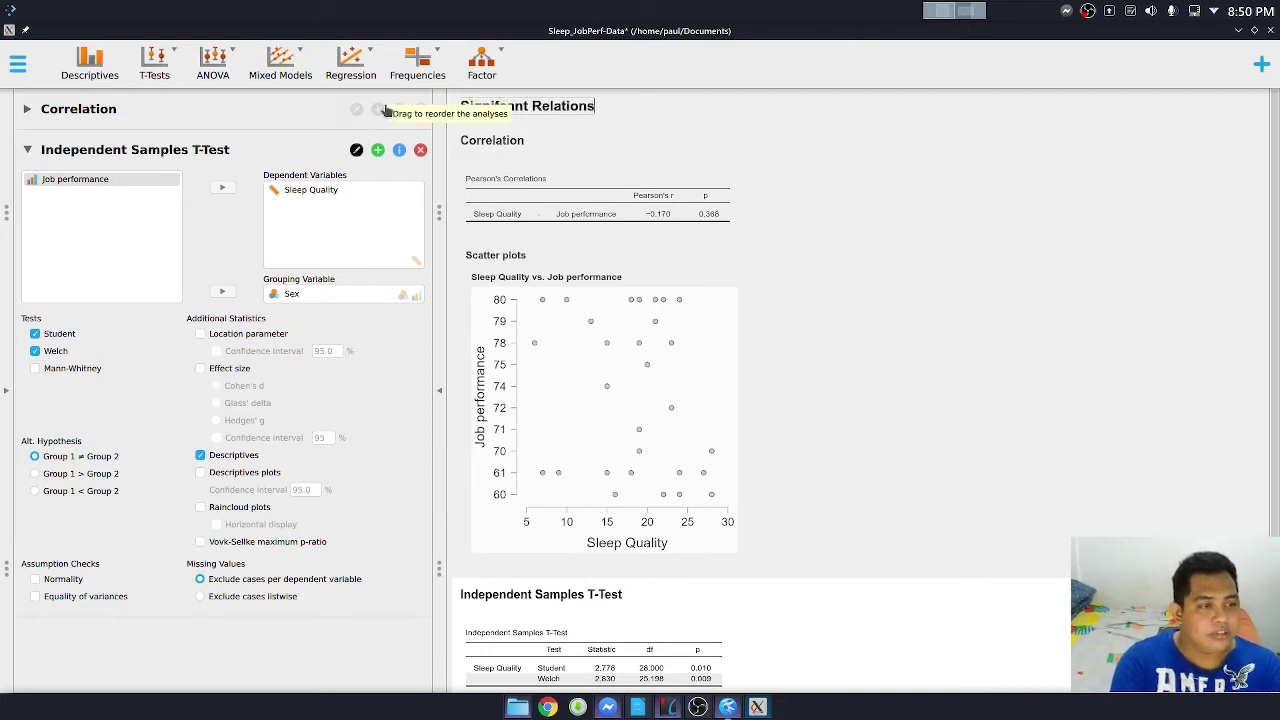
{"action": "type", "text": "hip betwe"}
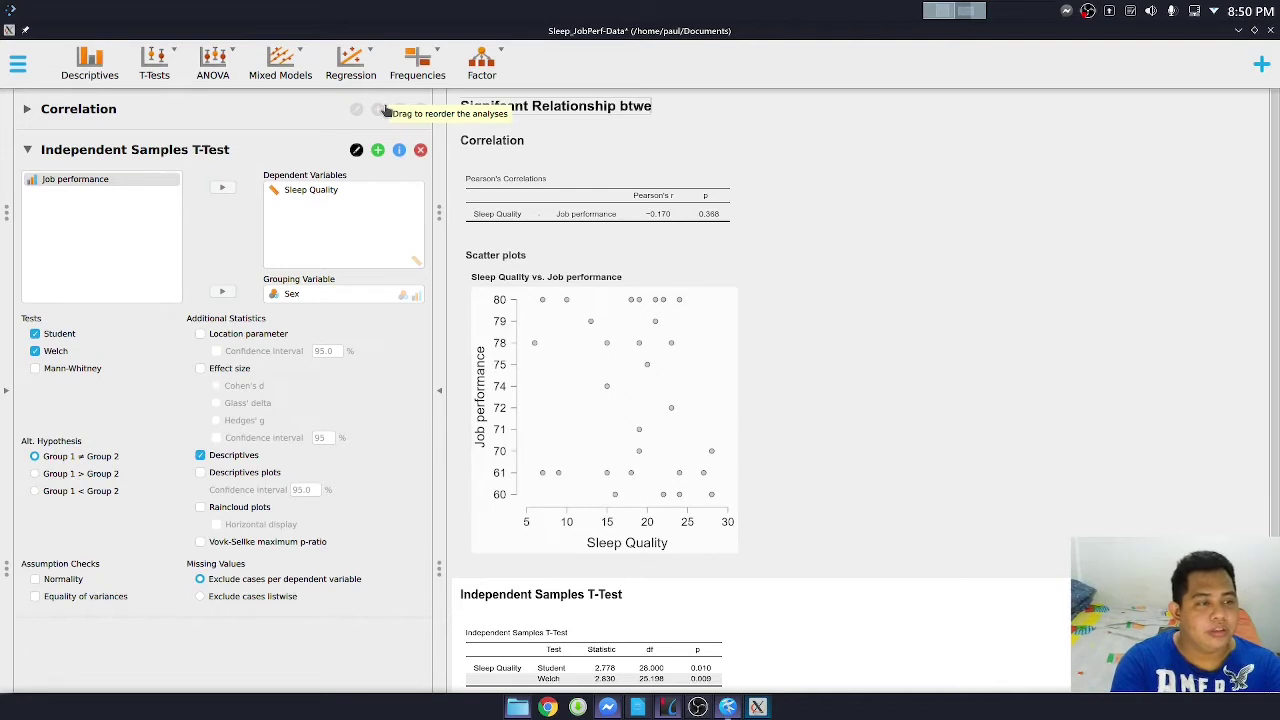
{"action": "key", "text": "BackSpace"}
{"action": "key", "text": "BackSpace"}
{"action": "key", "text": "BackSpace"}
{"action": "type", "text": "etween Ins"}
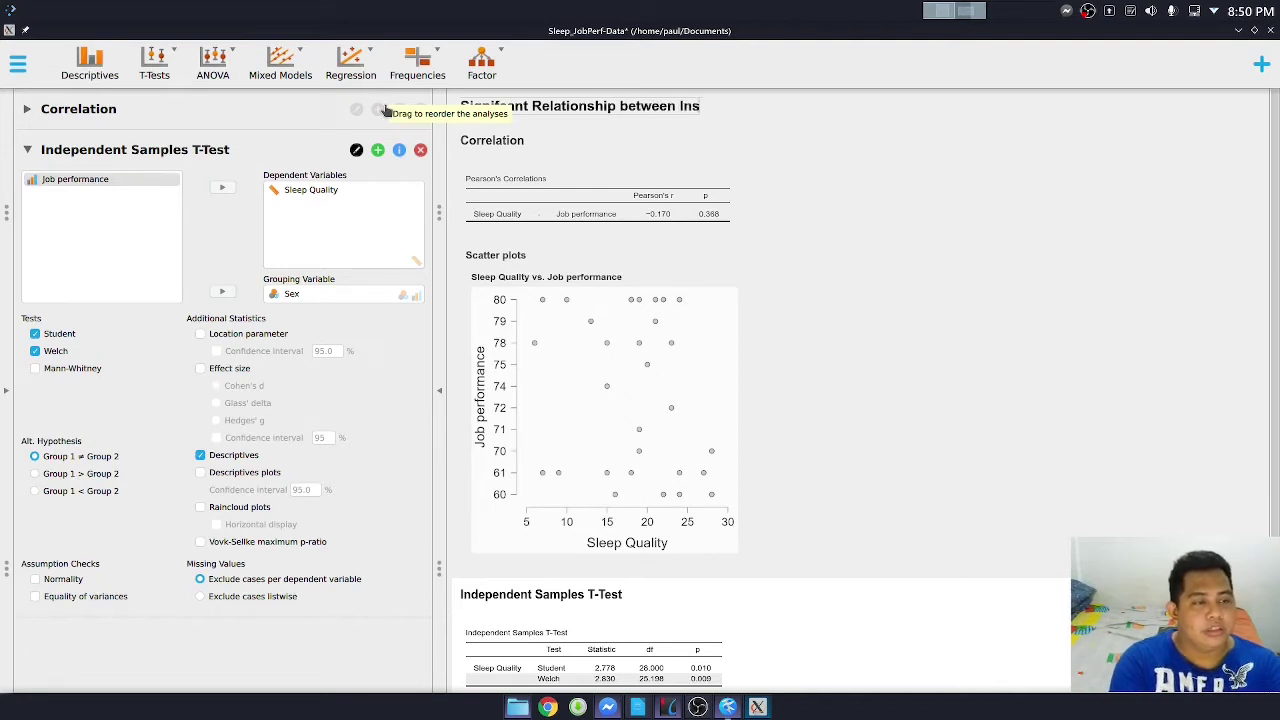
{"action": "type", "text": "omnia and"}
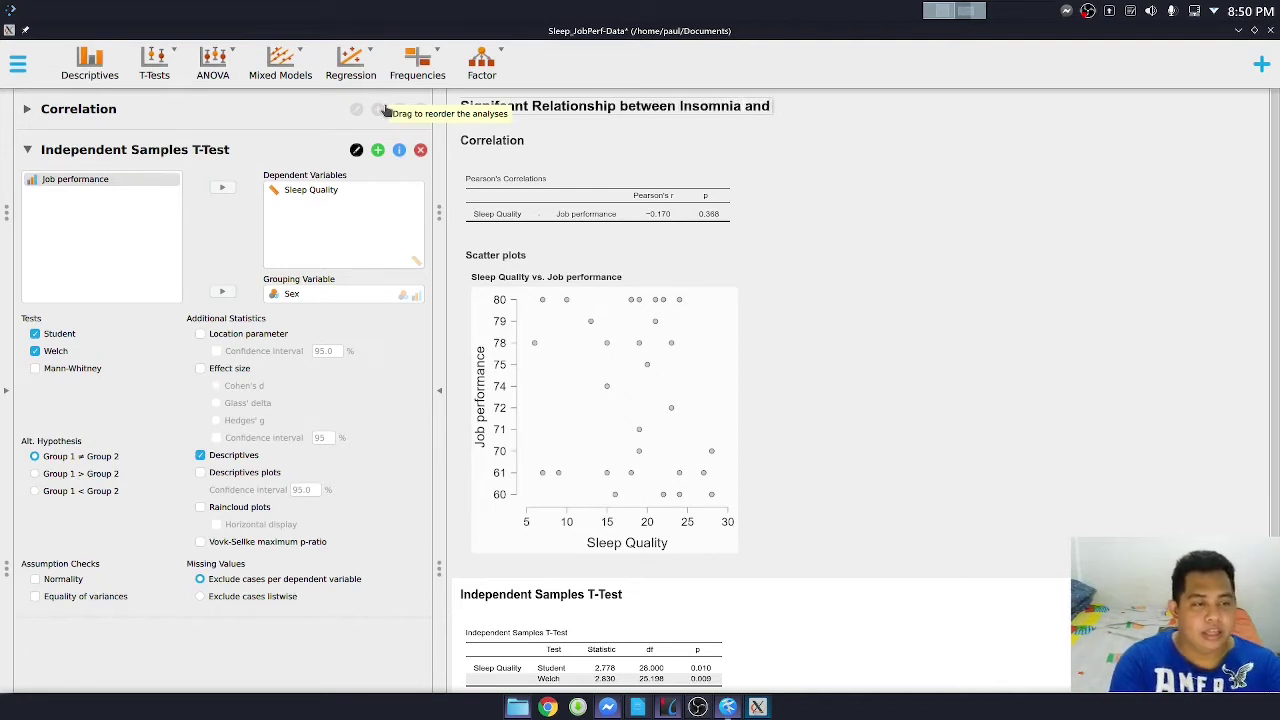
{"action": "type", "text": " Job Pero"}
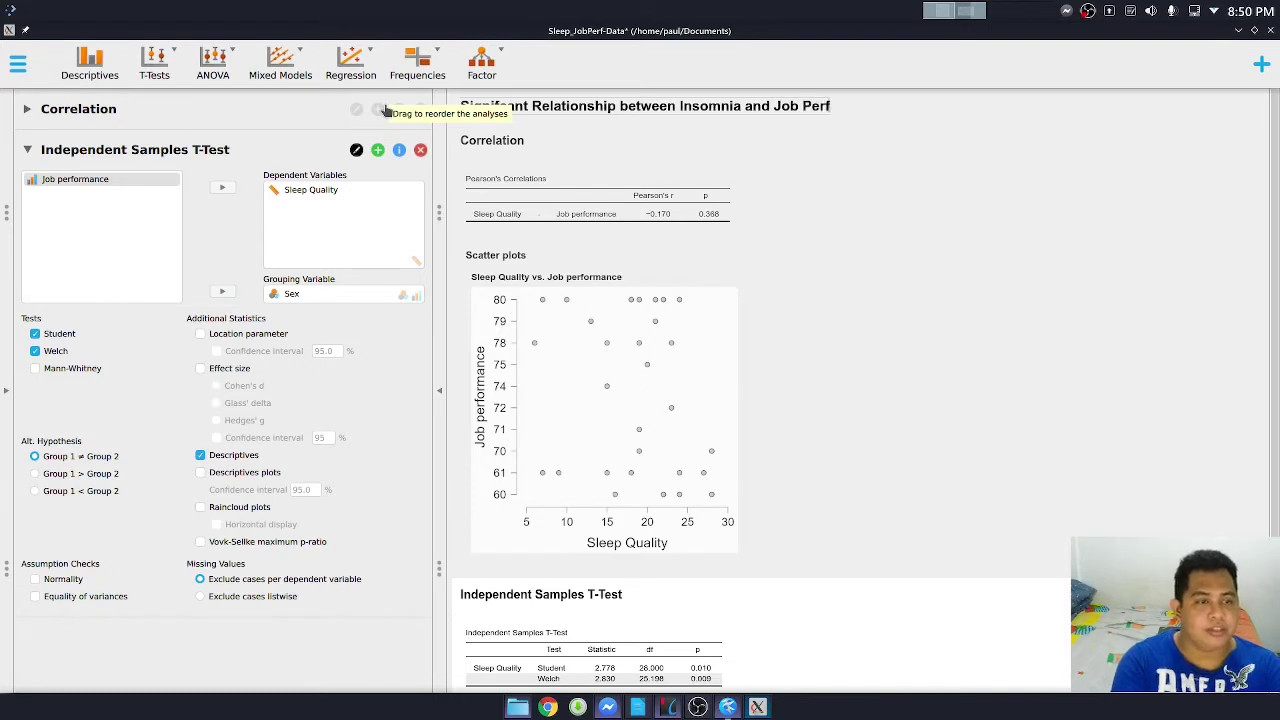
{"action": "type", "text": "ormance"}
{"action": "key", "text": "Return"}
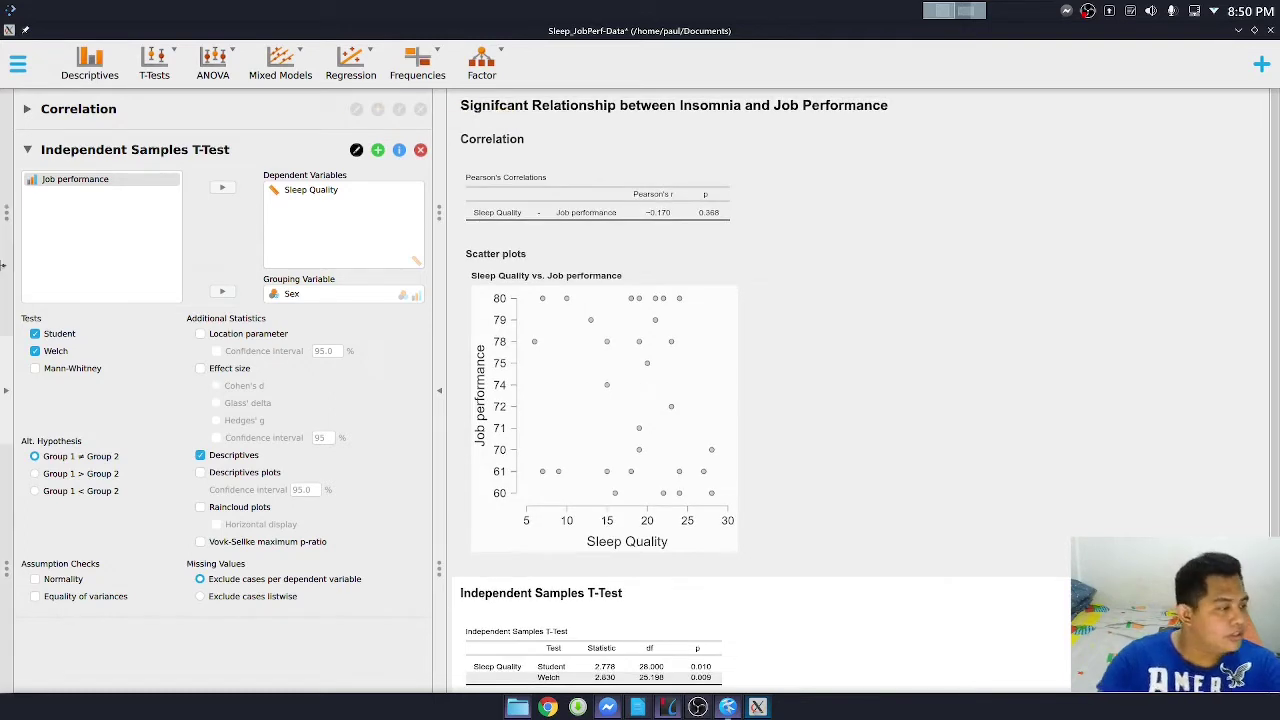
Step: Begin renaming the t-test to 'Significant Difference', consulting the Kate notes midway
{"action": "double_click", "coordinate": [234, 156]}
{"action": "type", "text": "S"}
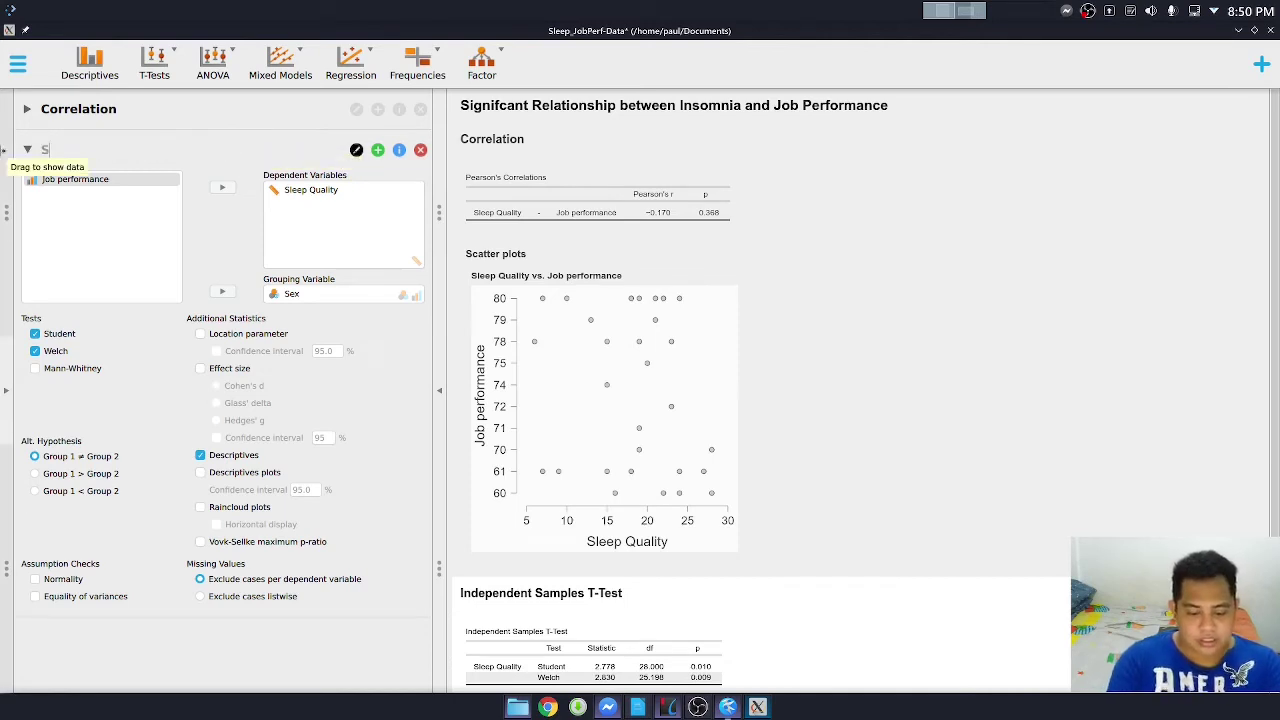
{"action": "type", "text": "i"}
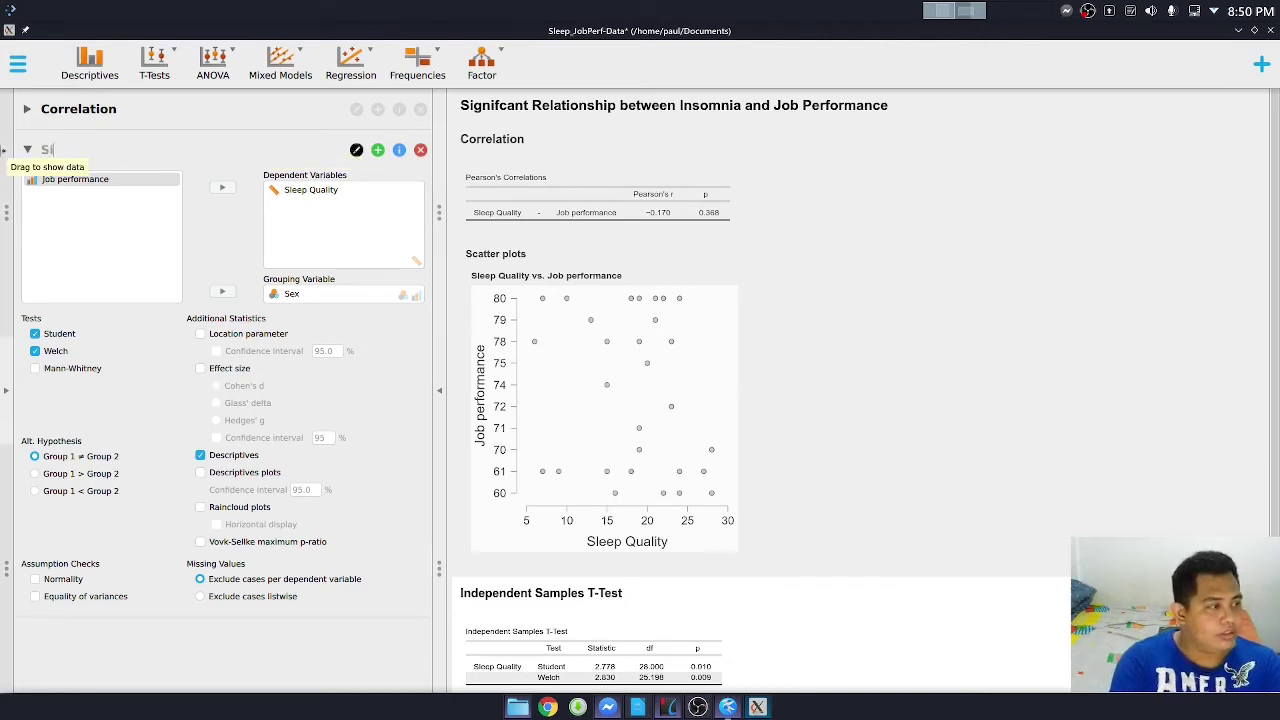
{"action": "type", "text": "gmni"}
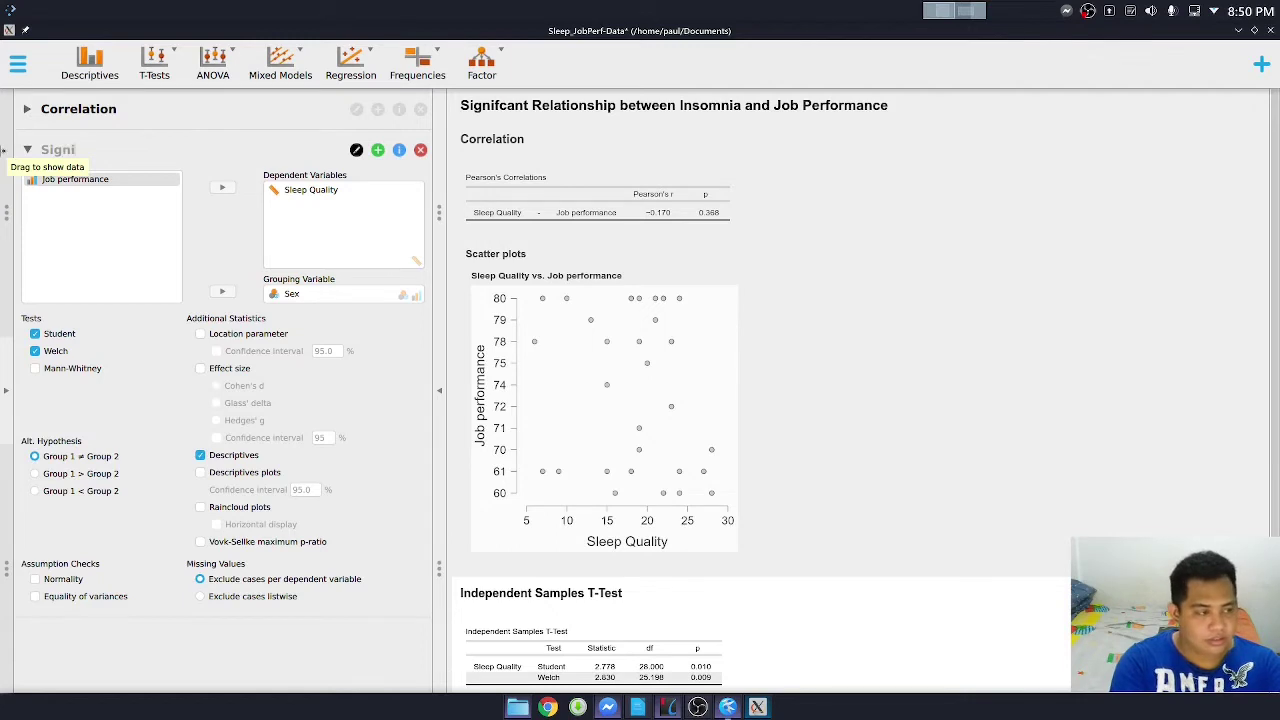
{"action": "type", "text": "ficant Diffe"}
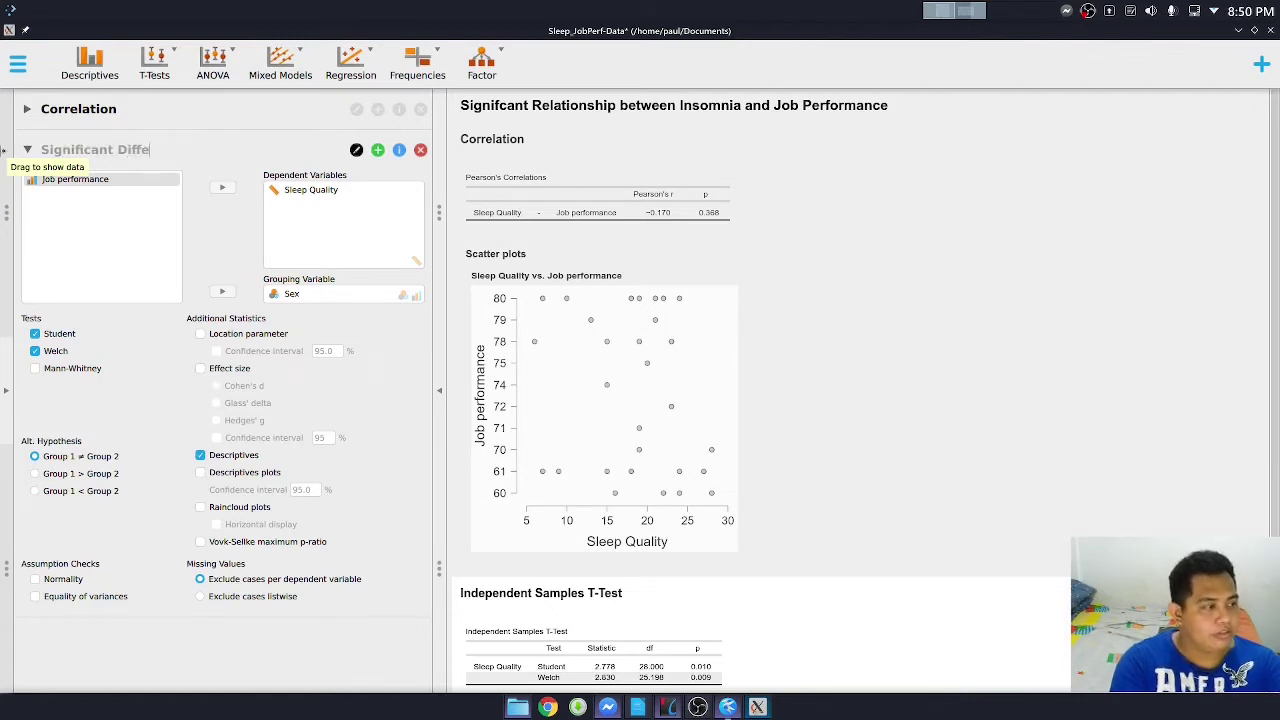
{"action": "type", "text": "rence bet"}
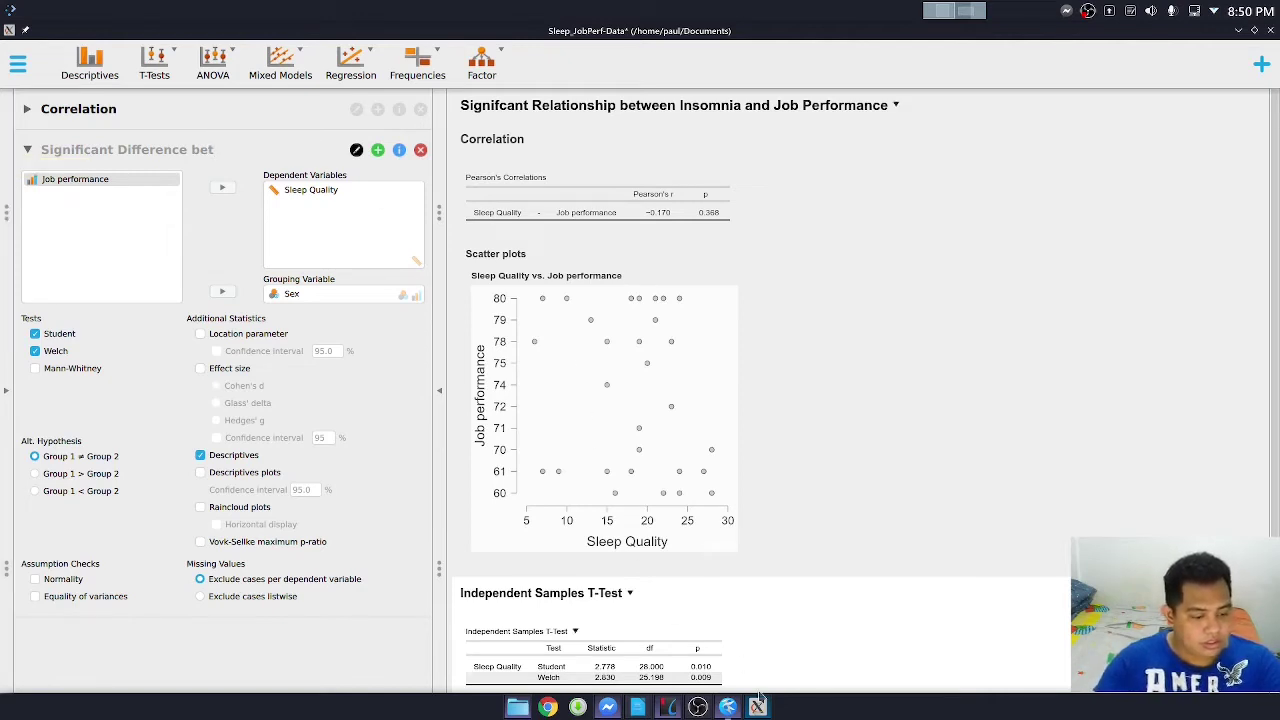
{"action": "left_click", "coordinate": [728, 707]}
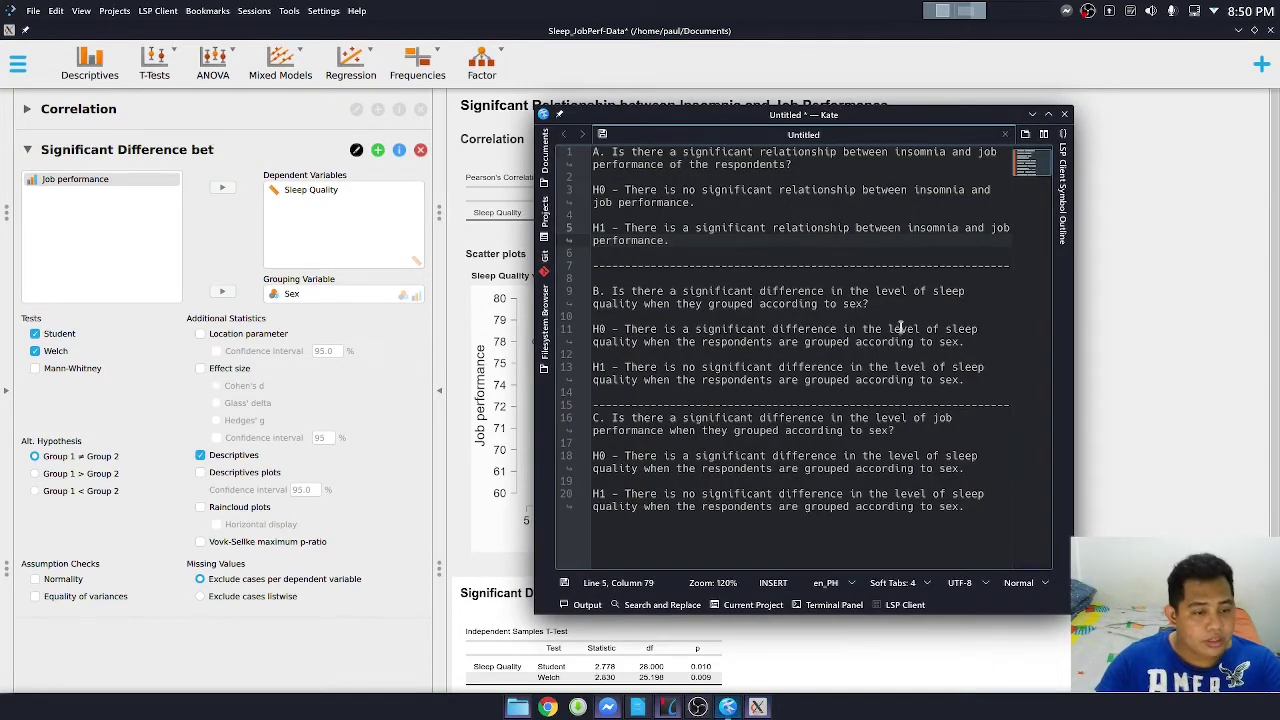
{"action": "left_click", "coordinate": [232, 156]}
{"action": "left_click", "coordinate": [236, 156]}
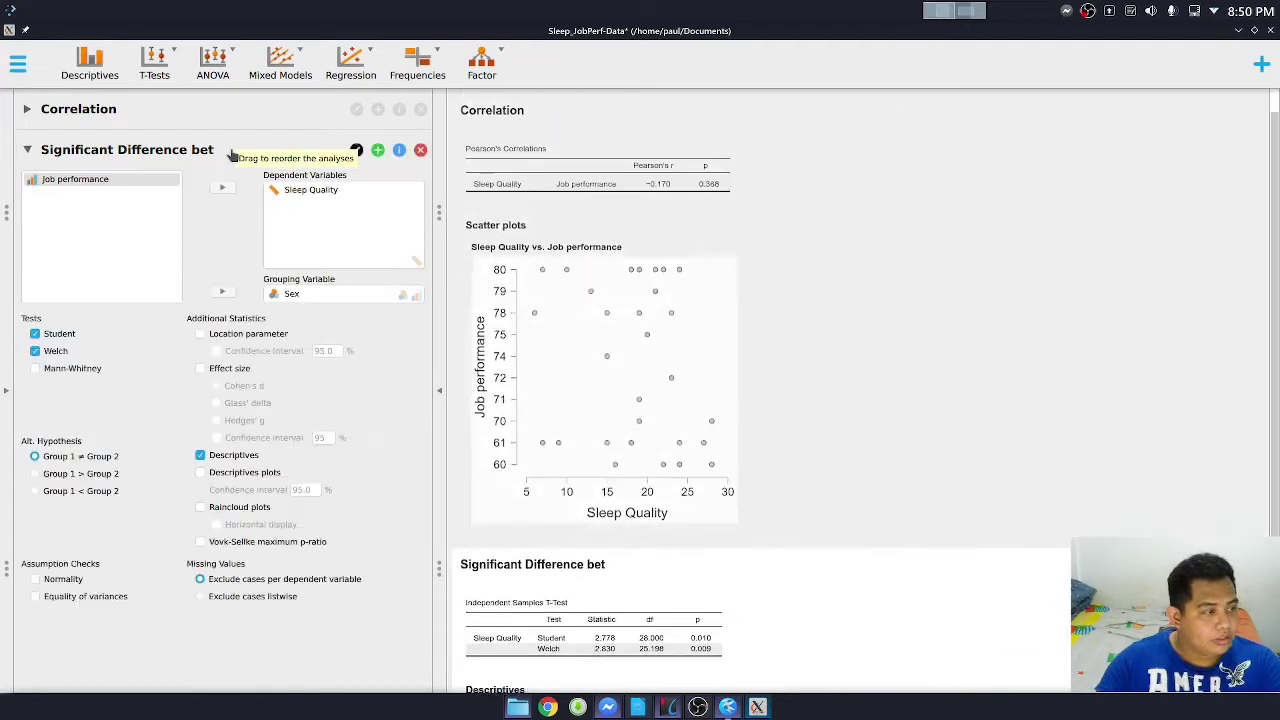
Step: Finish the t-test title as 'Significant Difference in the level of sleep based on Sex'
{"action": "double_click", "coordinate": [343, 152]}
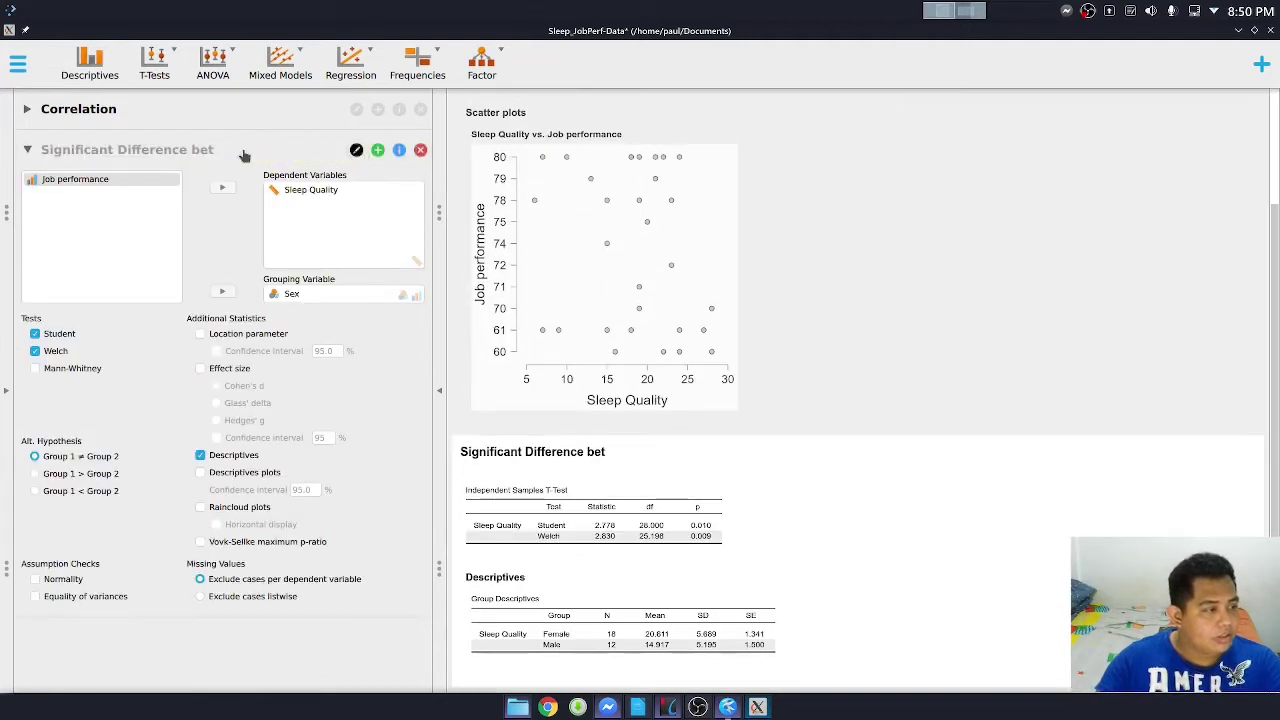
{"action": "key", "text": "BackSpace"}
{"action": "key", "text": "BackSpace"}
{"action": "key", "text": "BackSpace"}
{"action": "type", "text": "in t"}
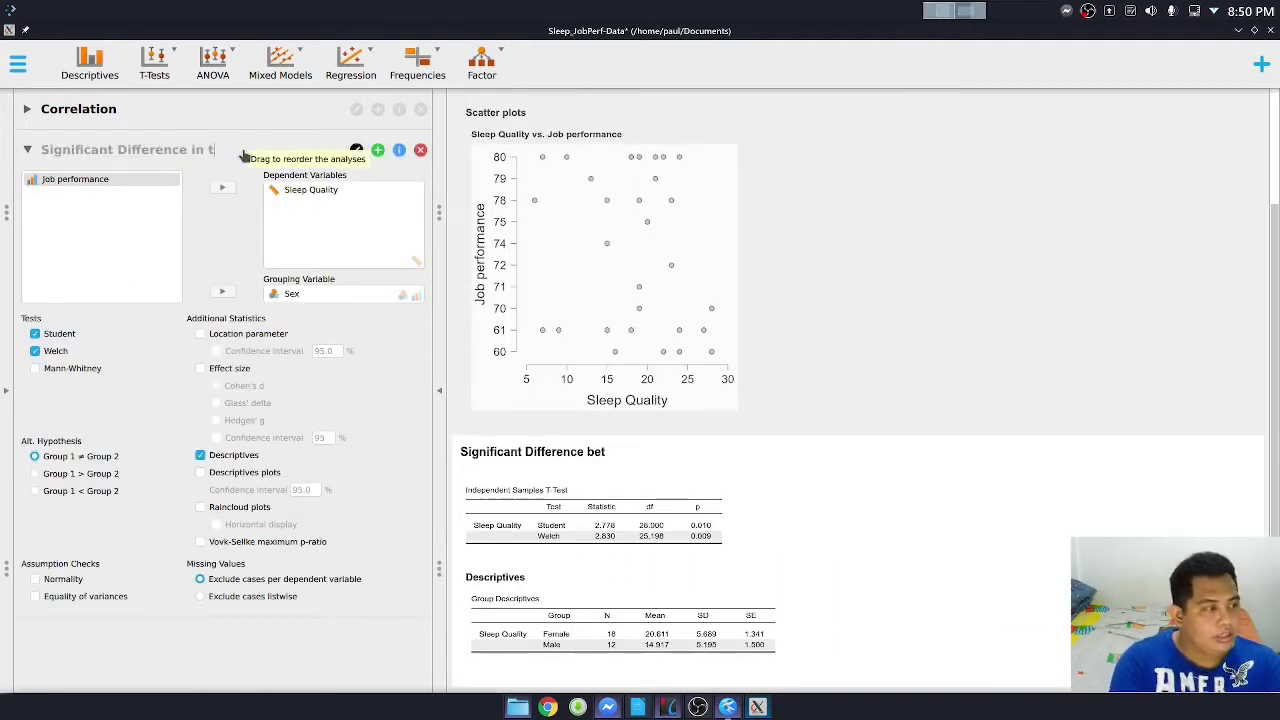
{"action": "type", "text": "he level of"}
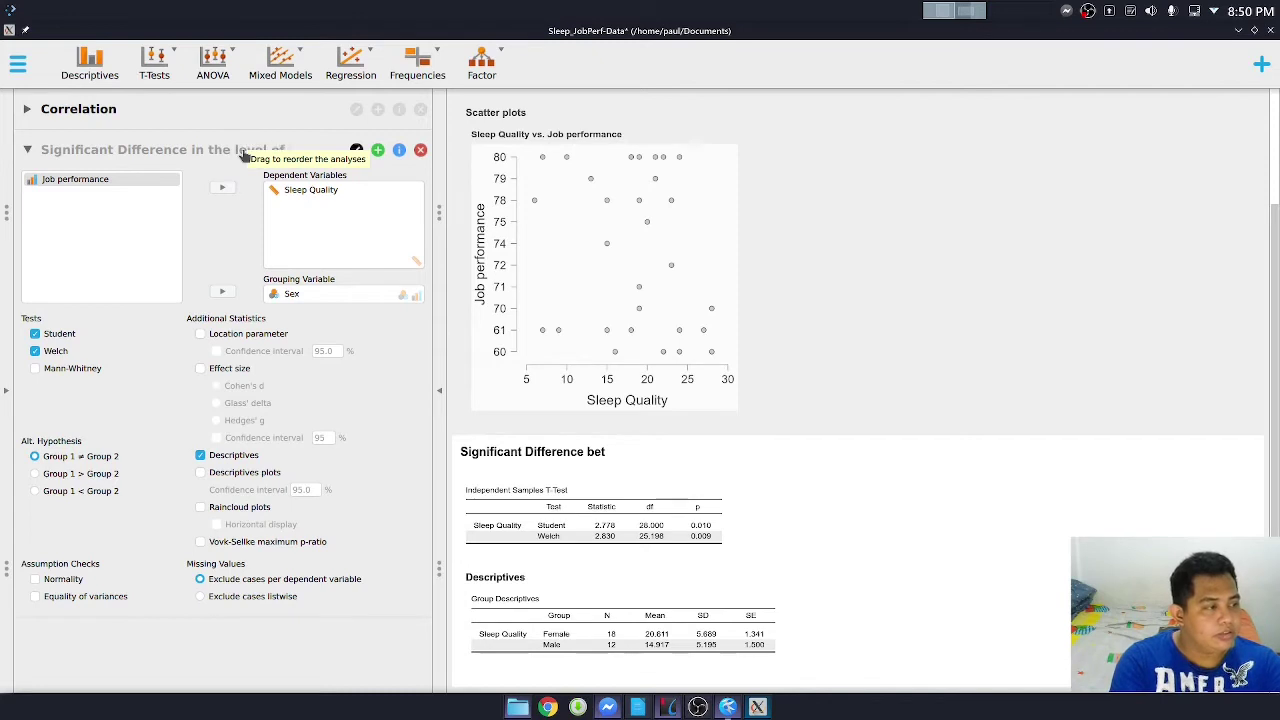
{"action": "type", "text": " sleep wh"}
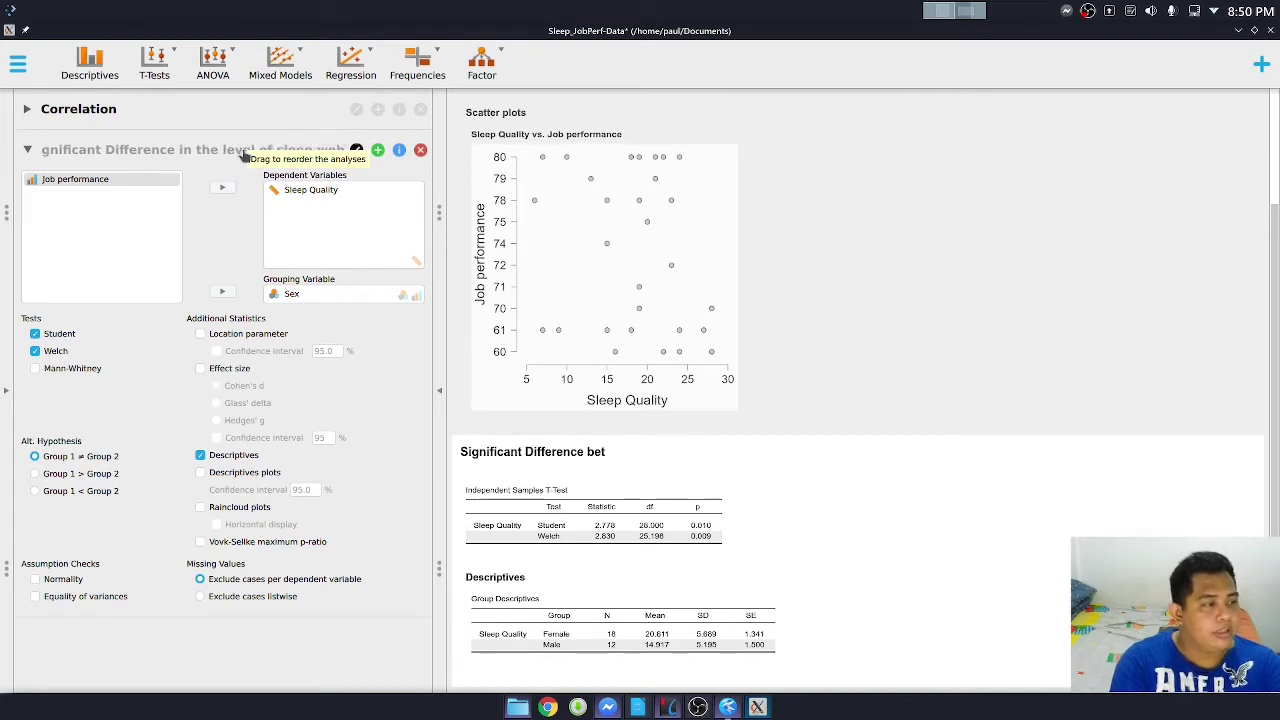
{"action": "type", "text": "ose prouped accor"}
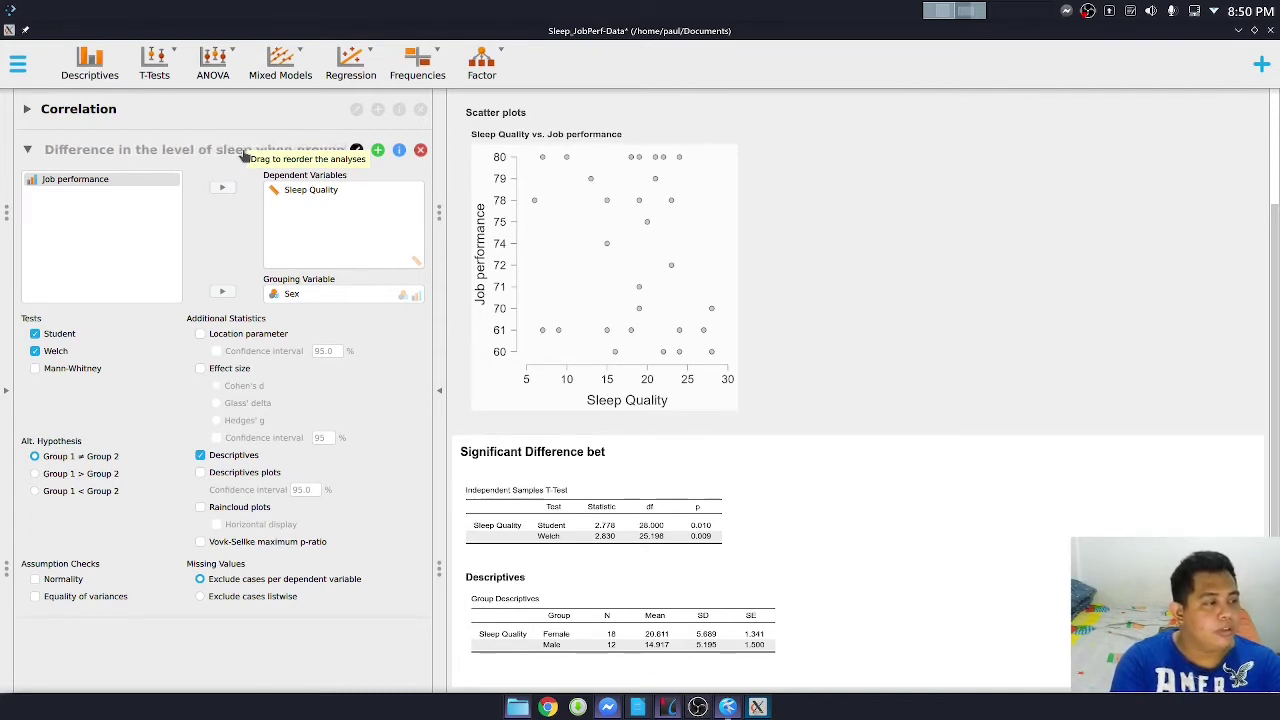
{"action": "type", "text": "din"}
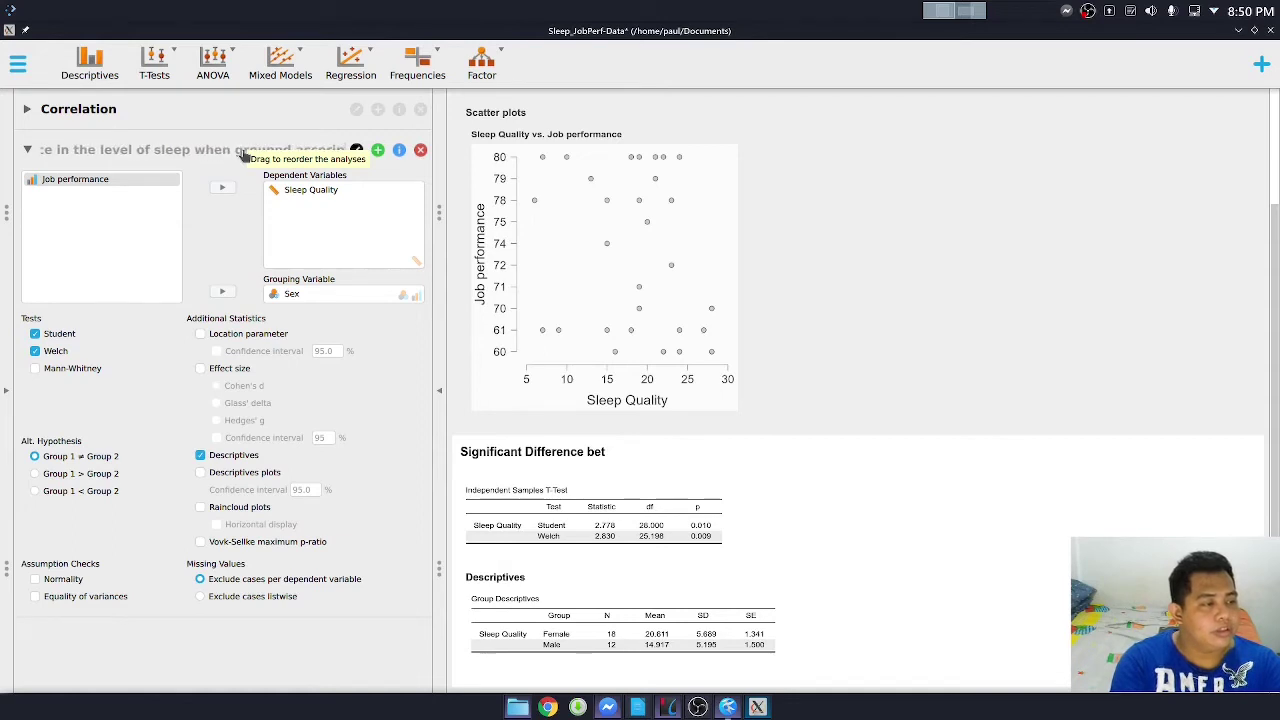
{"action": "key", "text": "Home"}
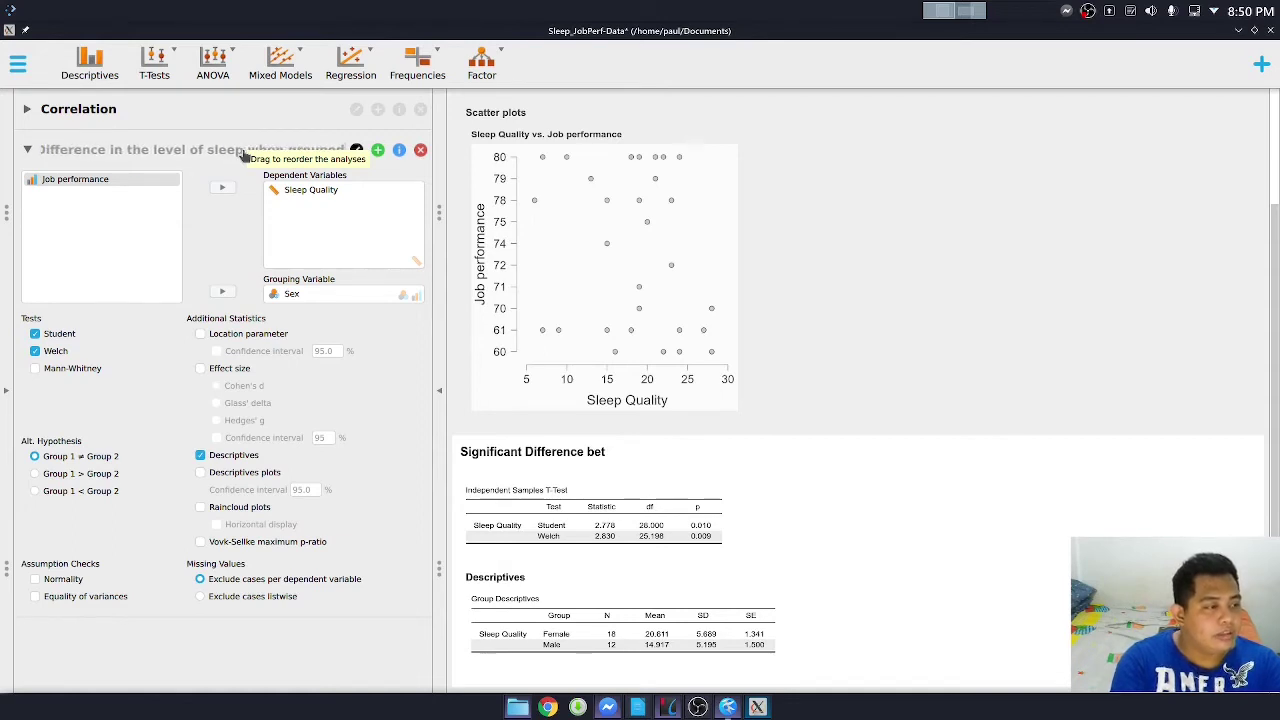
{"action": "key", "text": "BackSpace"}
{"action": "key", "text": "BackSpace"}
{"action": "key", "text": "BackSpace"}
{"action": "key", "text": "BackSpace"}
{"action": "key", "text": "BackSpace"}
{"action": "key", "text": "BackSpace"}
{"action": "key", "text": "BackSpace"}
{"action": "key", "text": "BackSpace"}
{"action": "key", "text": "BackSpace"}
{"action": "key", "text": "BackSpace"}
{"action": "key", "text": "BackSpace"}
{"action": "key", "text": "BackSpace"}
{"action": "key", "text": "BackSpace"}
{"action": "key", "text": "BackSpace"}
{"action": "key", "text": "BackSpace"}
{"action": "key", "text": "BackSpace"}
{"action": "key", "text": "BackSpace"}
{"action": "key", "text": "BackSpace"}
{"action": "key", "text": "BackSpace"}
{"action": "key", "text": "BackSpace"}
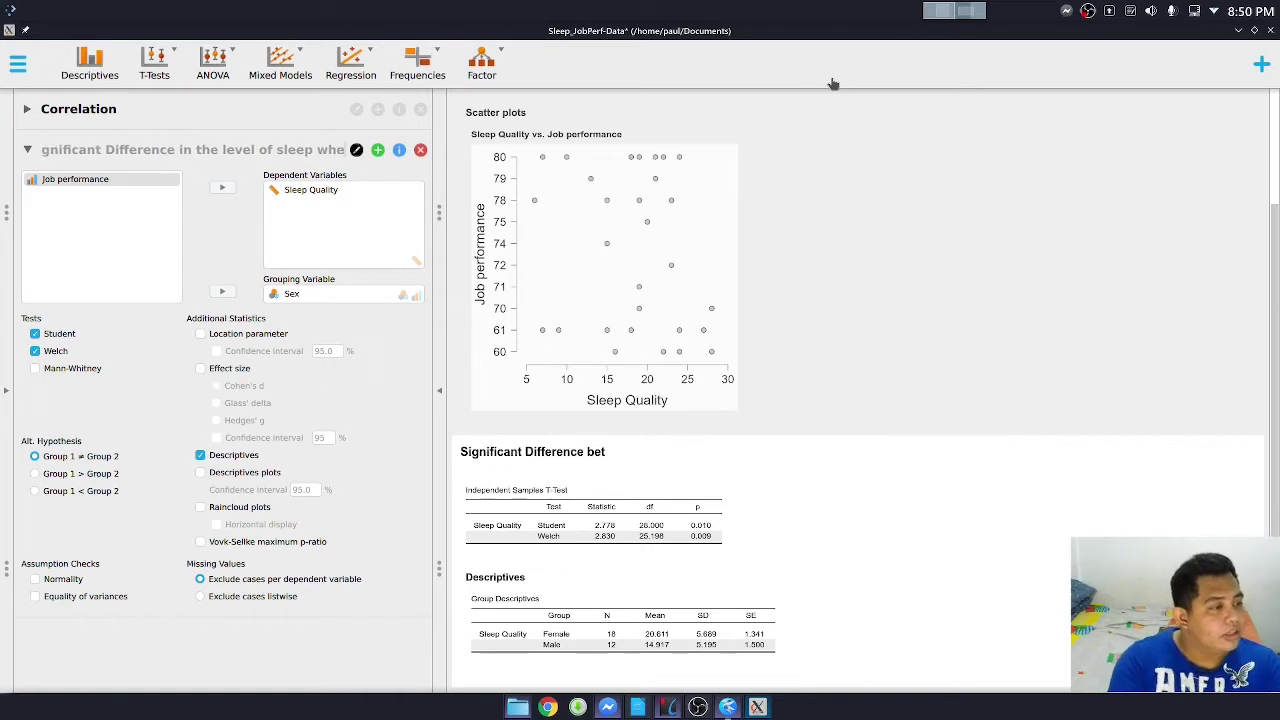
{"action": "type", "text": "based on Sex"}
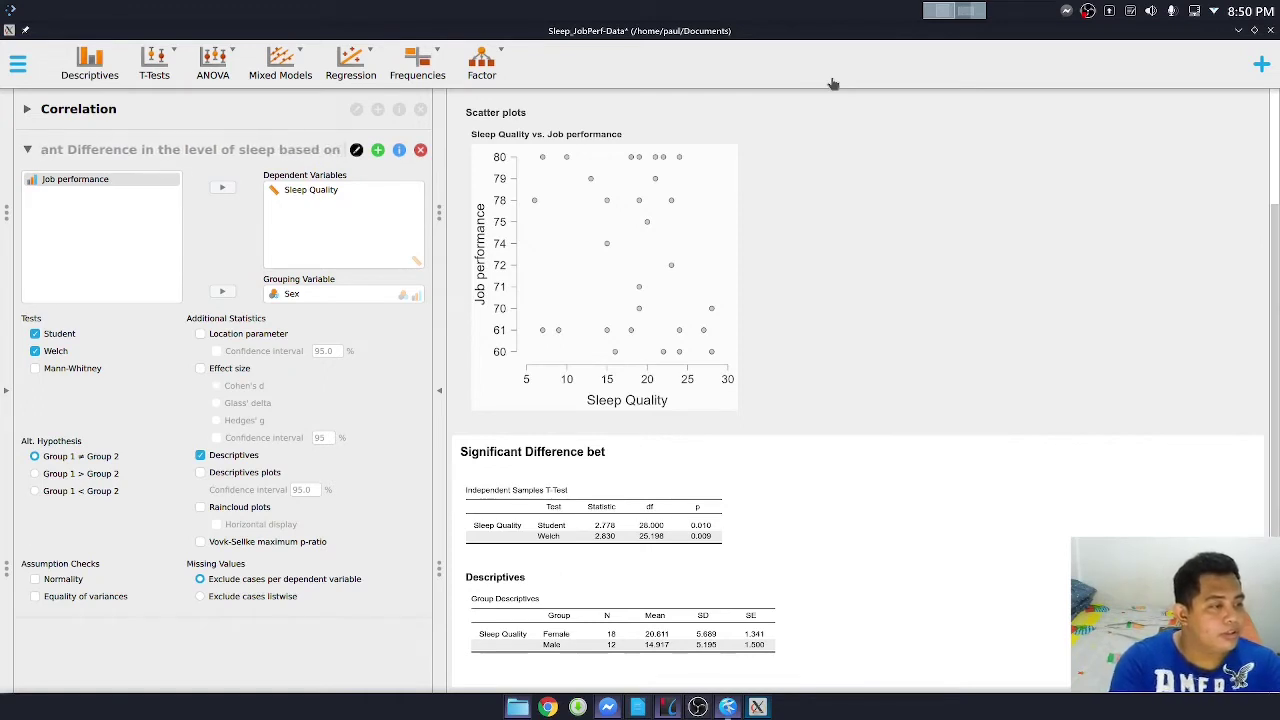
{"action": "key", "text": "Return"}
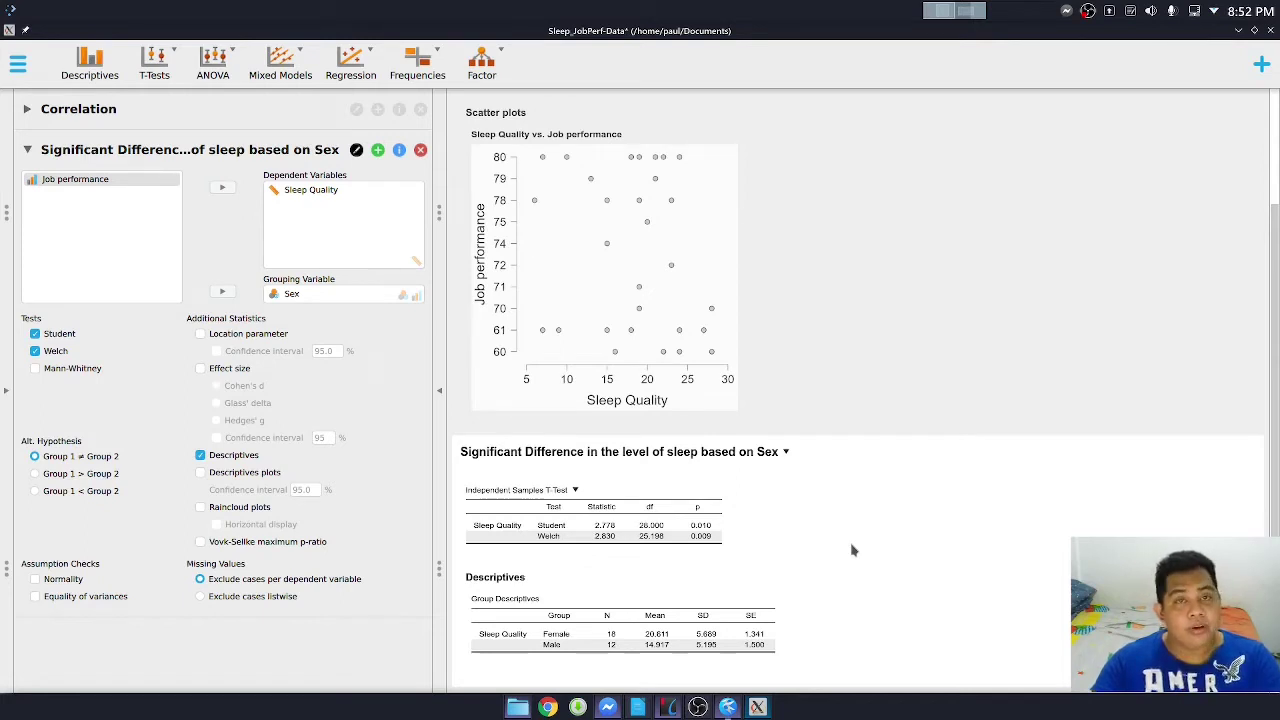
Step: Bring the Kate notes with hypotheses A to C in front of JASP's results
{"action": "left_click", "coordinate": [728, 707]}
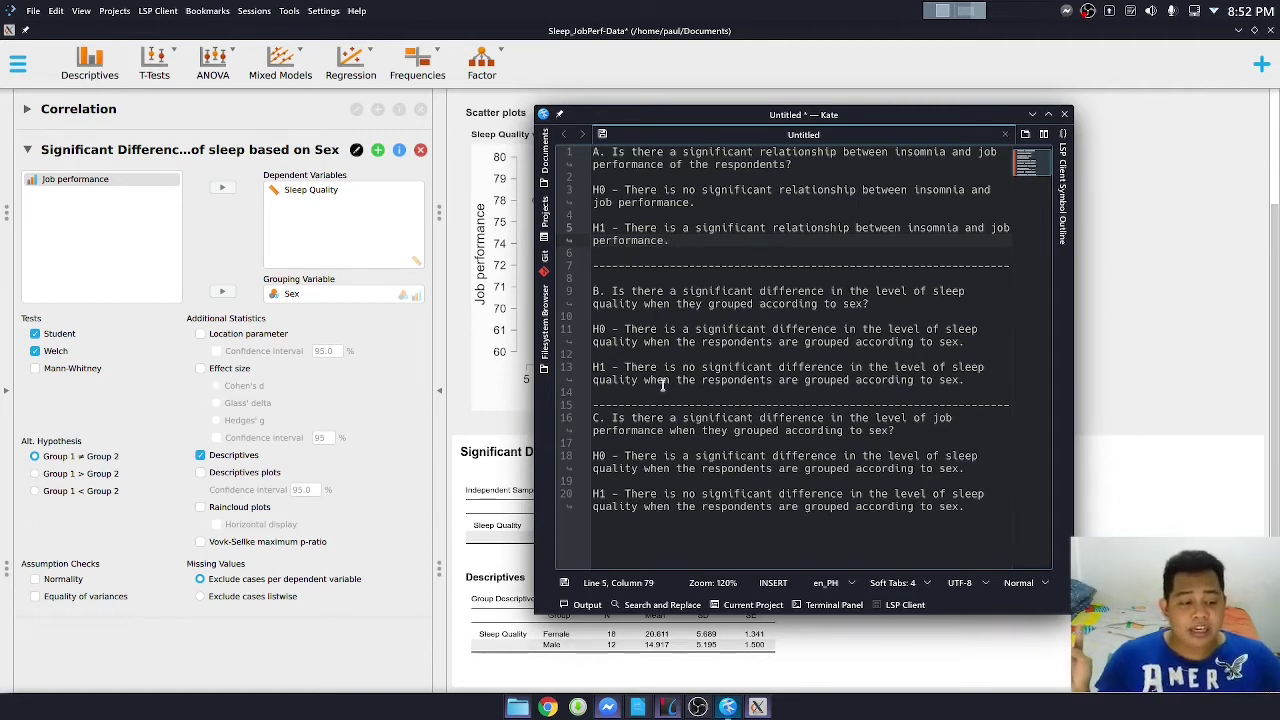
Step: Move Kate's hypotheses notes aside and bring the JASP sleep-by-sex t-test results forward
{"action": "left_click_drag", "start_coordinate": [794, 114], "coordinate": [817, 96]}
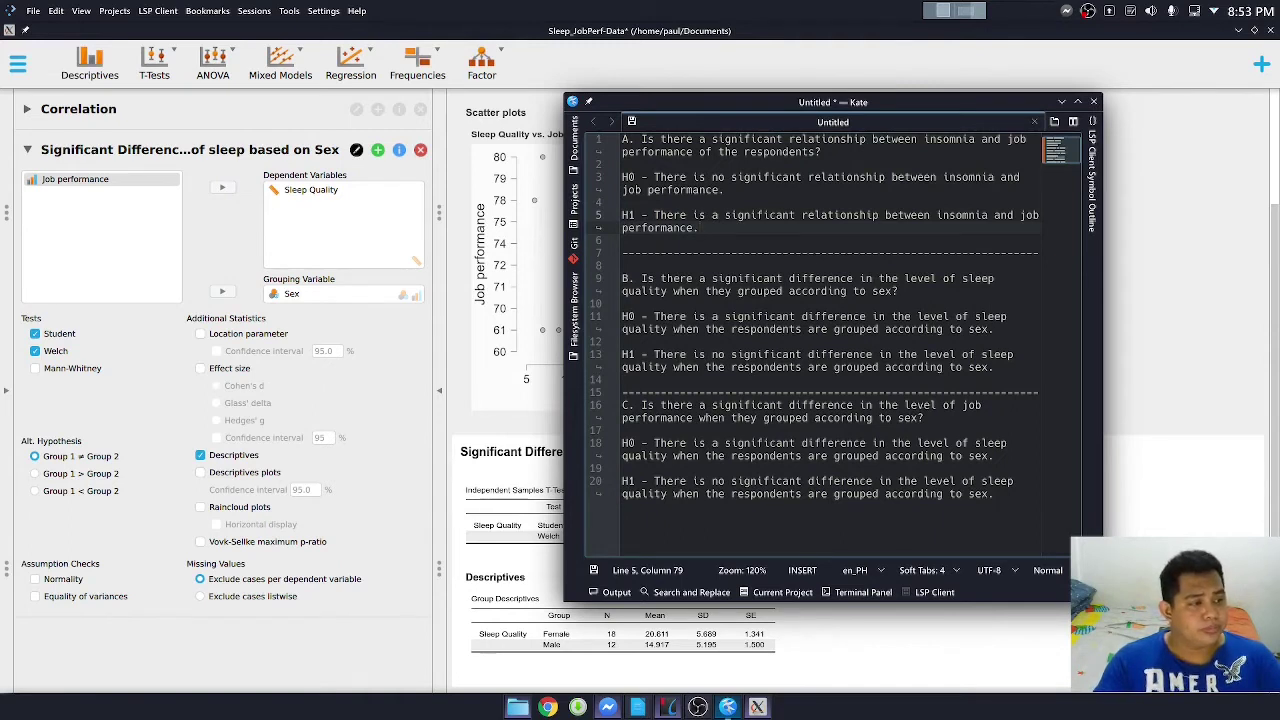
{"action": "left_click", "coordinate": [523, 425]}
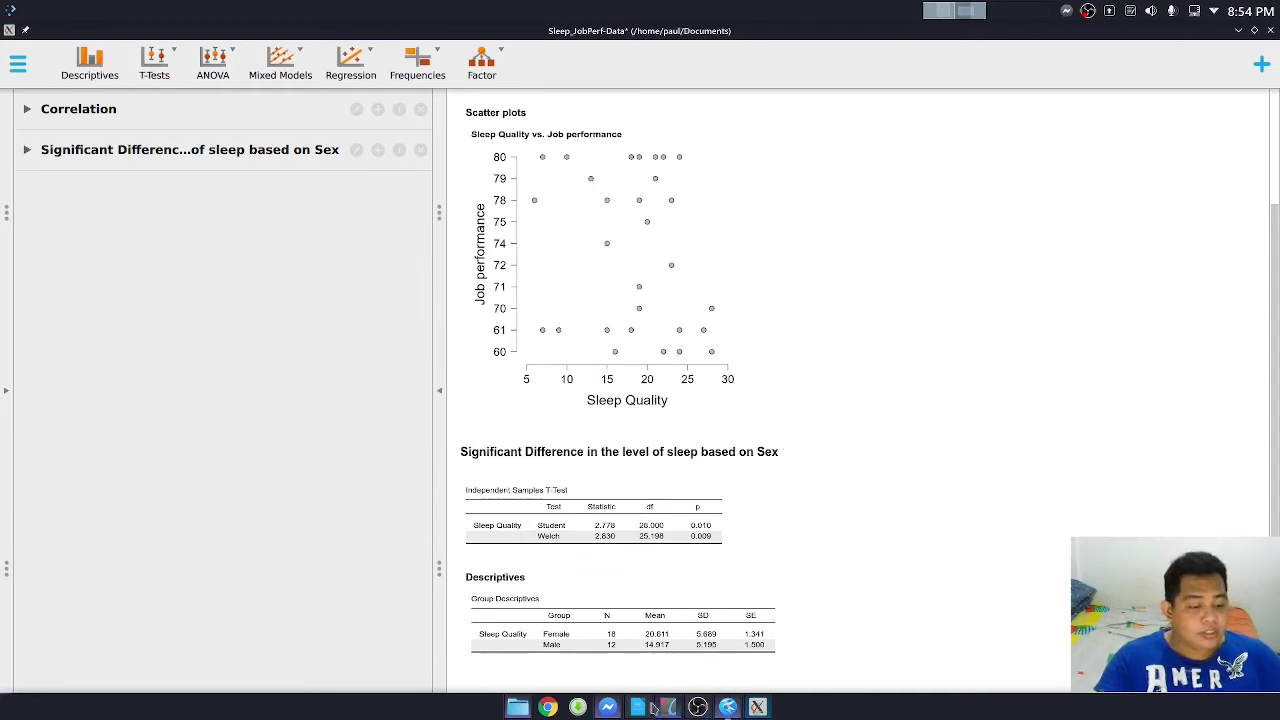
Step: Review the Writer data table and '(severe)' scoring guide, then return to JASP's sleep-by-sex results
{"action": "mouse_move", "coordinate": [652, 707]}
{"action": "left_click", "coordinate": [675, 655]}
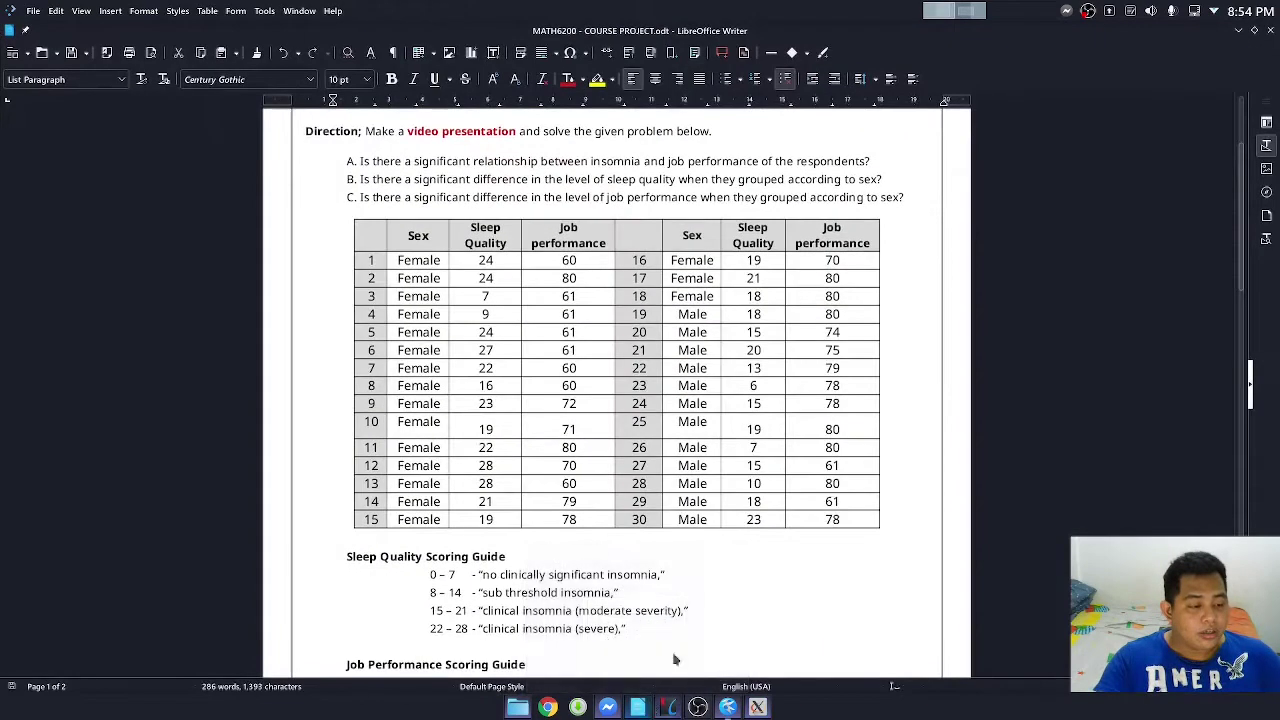
{"action": "scroll", "coordinate": [675, 658], "scroll_direction": "down", "scroll_amount": 4}
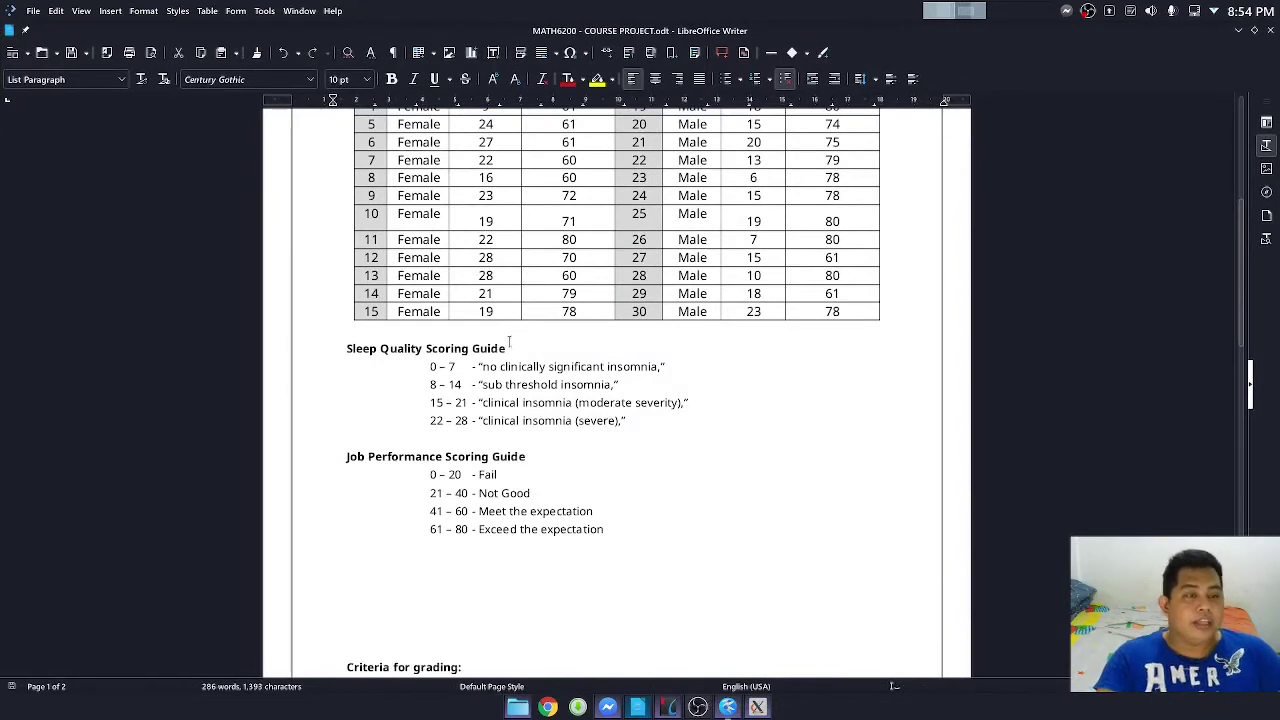
{"action": "scroll", "coordinate": [470, 380], "scroll_direction": "up", "scroll_amount": 1}
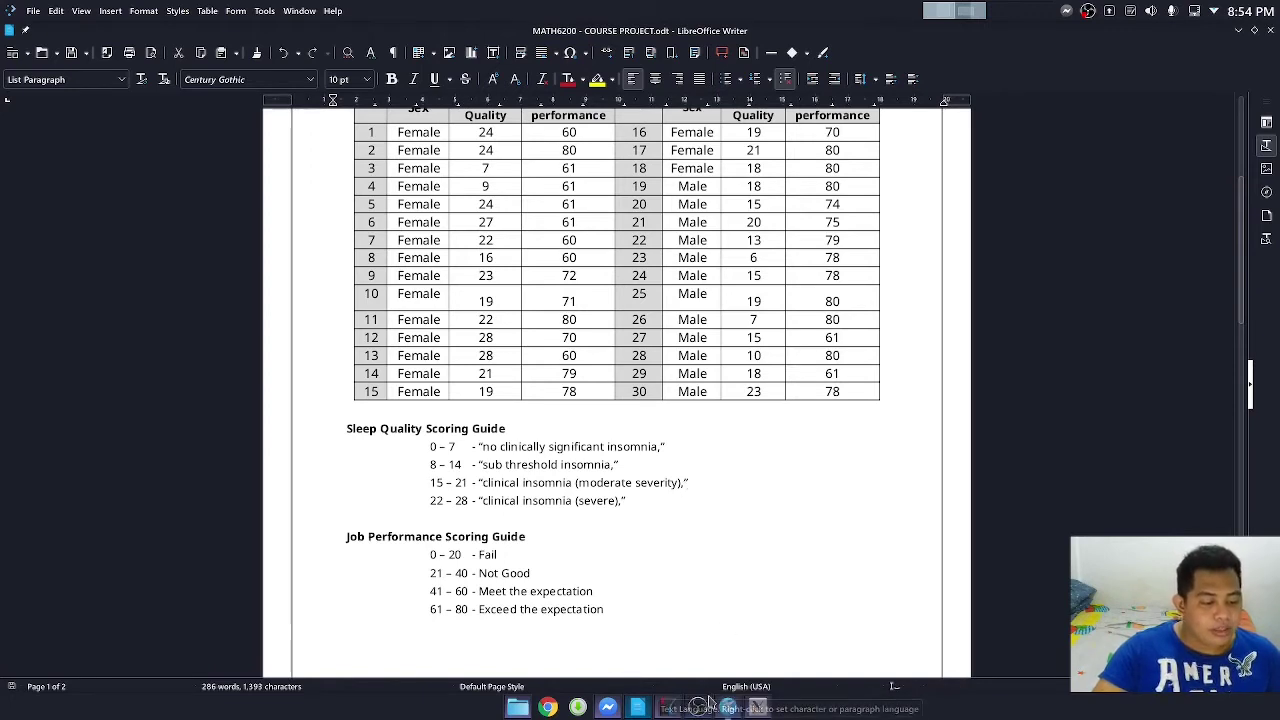
{"action": "left_click", "coordinate": [757, 707]}
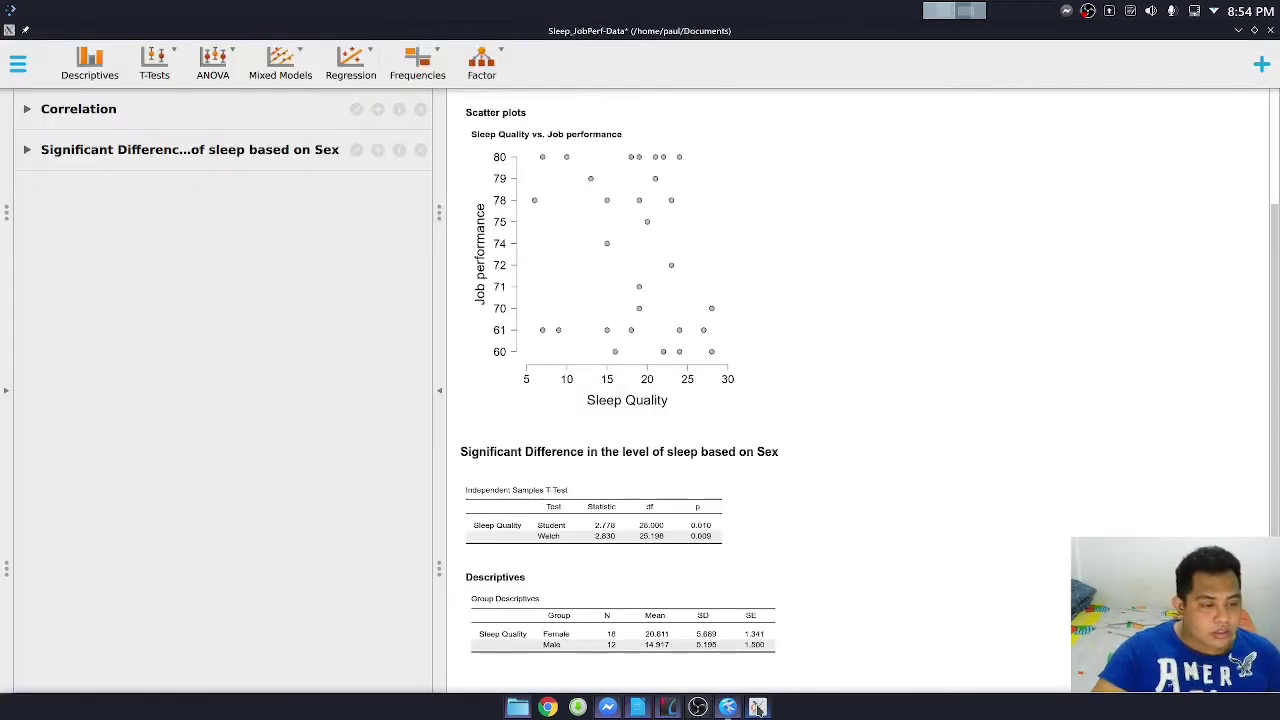
{"action": "left_click", "coordinate": [757, 707]}
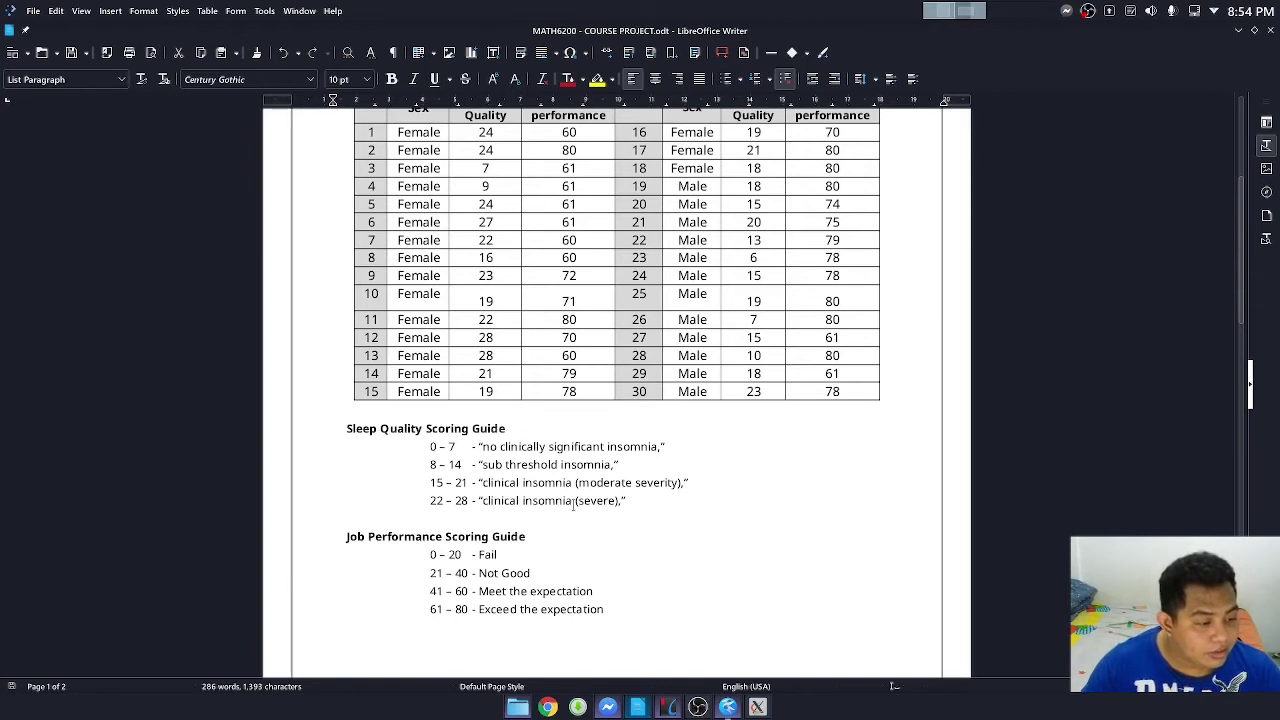
{"action": "left_click", "coordinate": [573, 501]}
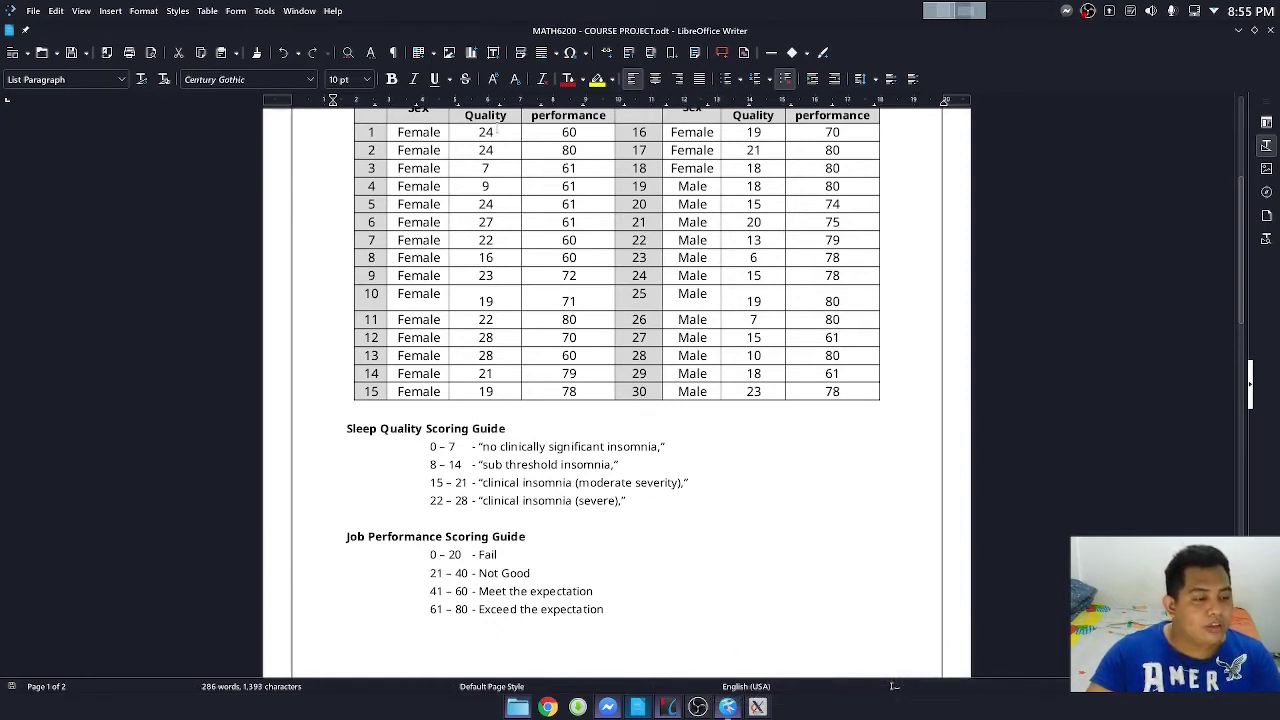
{"action": "left_click", "coordinate": [756, 708]}
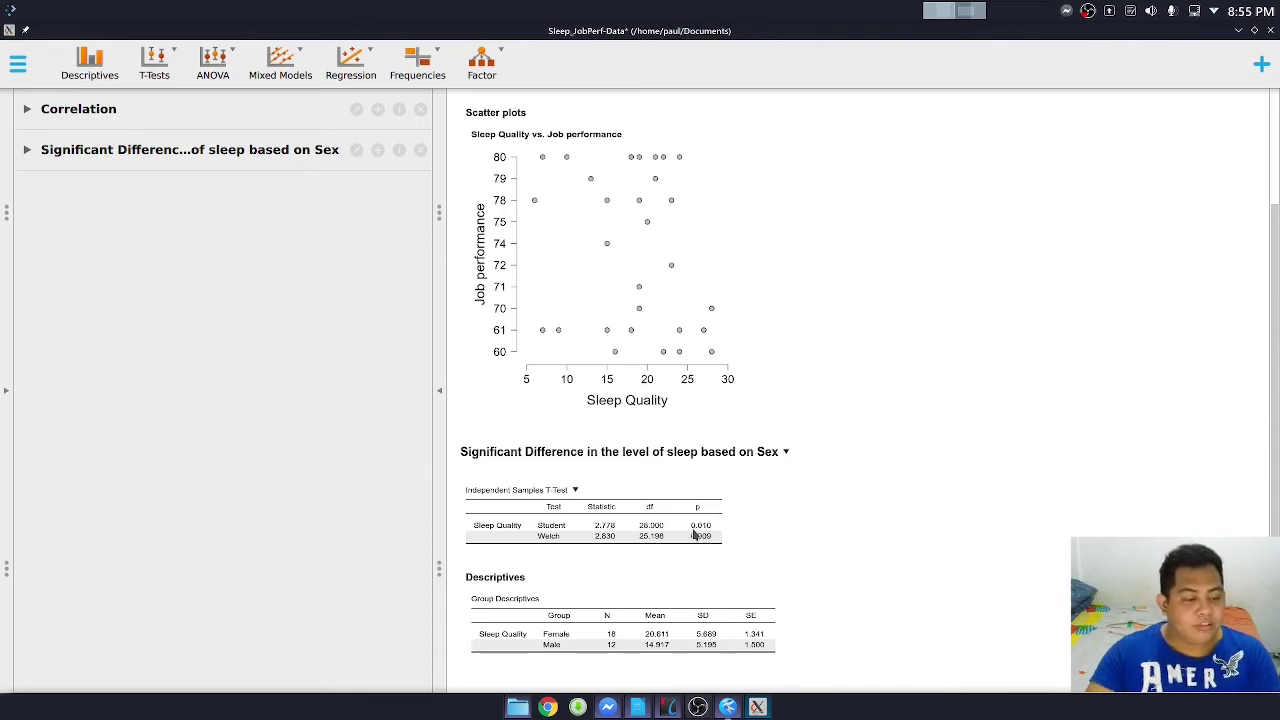
Step: Show Kate's hypotheses notes over JASP, with question C on job performance by sex visible
{"action": "left_click", "coordinate": [728, 708]}
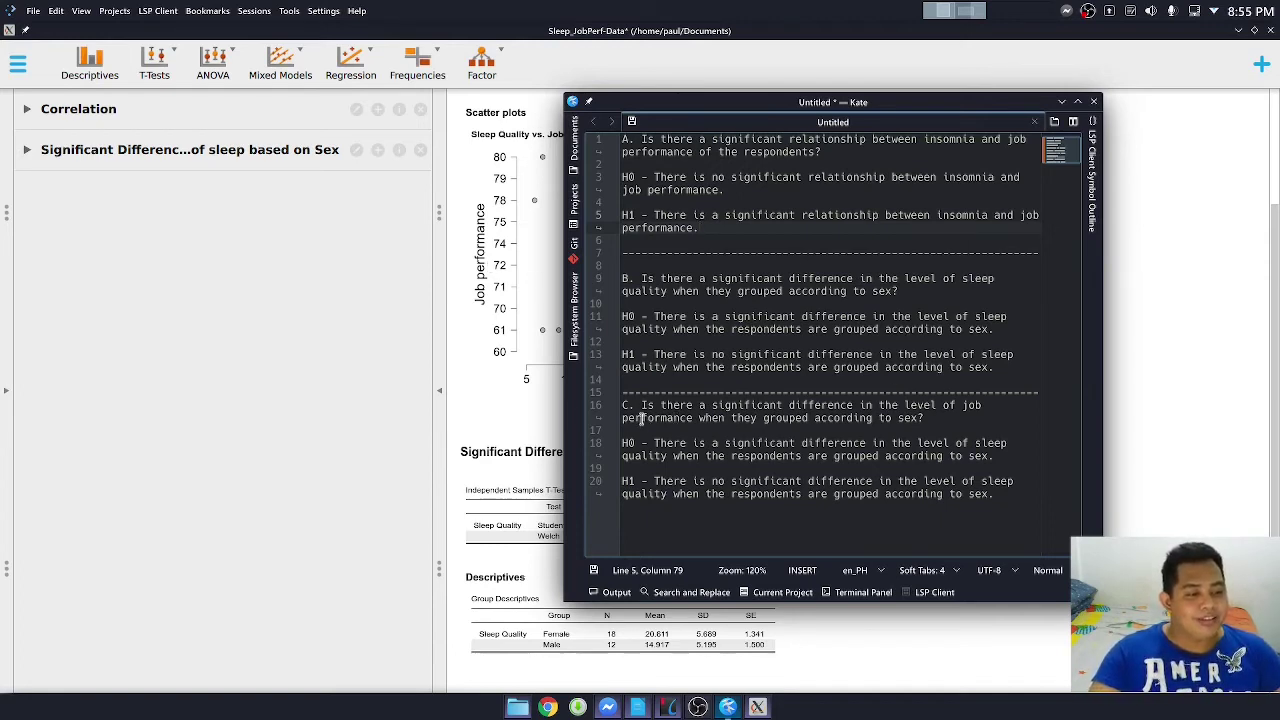
Step: Highlight the start of question C in Kate, then open JASP's T-Tests menu
{"action": "left_click_drag", "start_coordinate": [643, 407], "coordinate": [667, 407]}
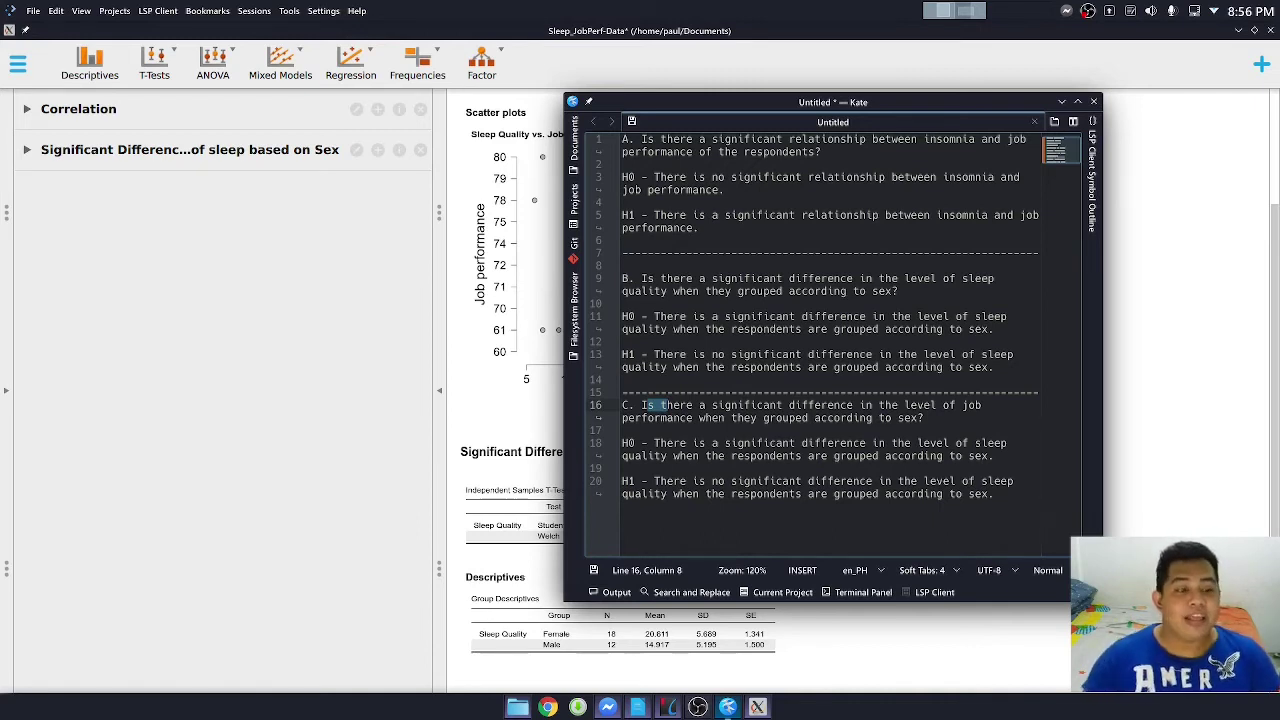
{"action": "left_click", "coordinate": [154, 65]}
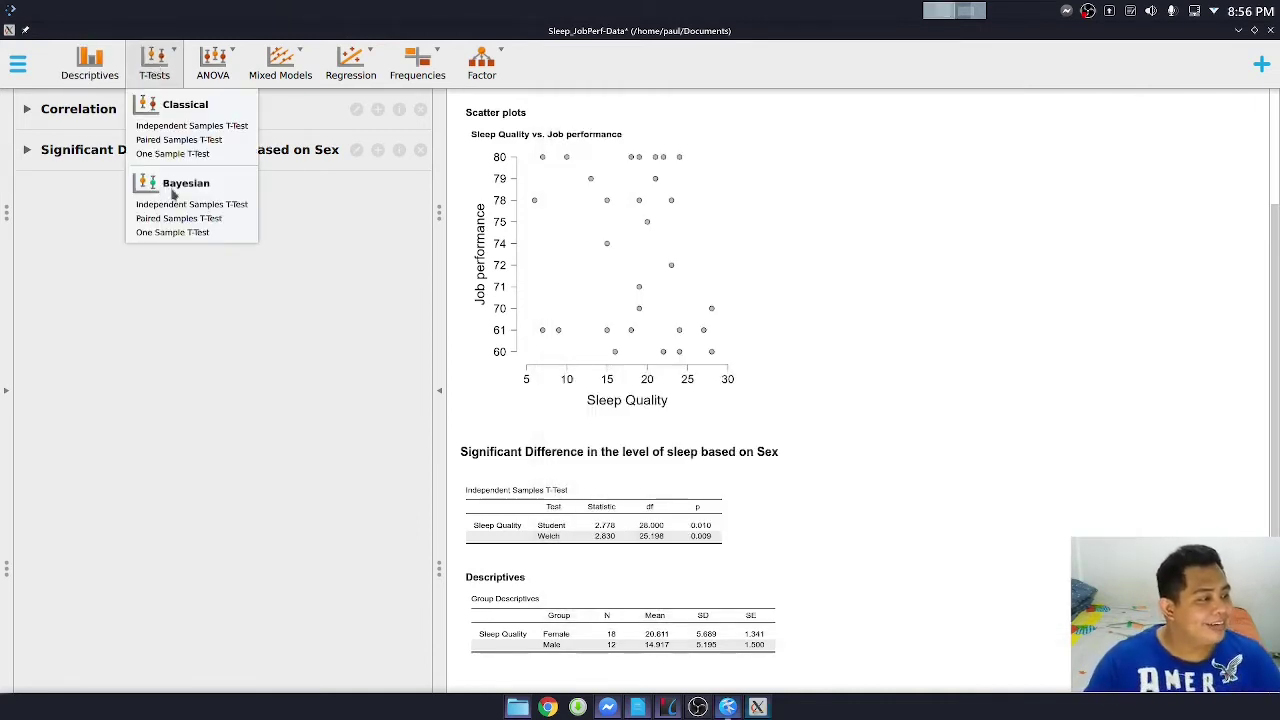
Step: Add an Independent Samples T-Test in JASP and clear the question C highlight in Kate
{"action": "left_click", "coordinate": [200, 128]}
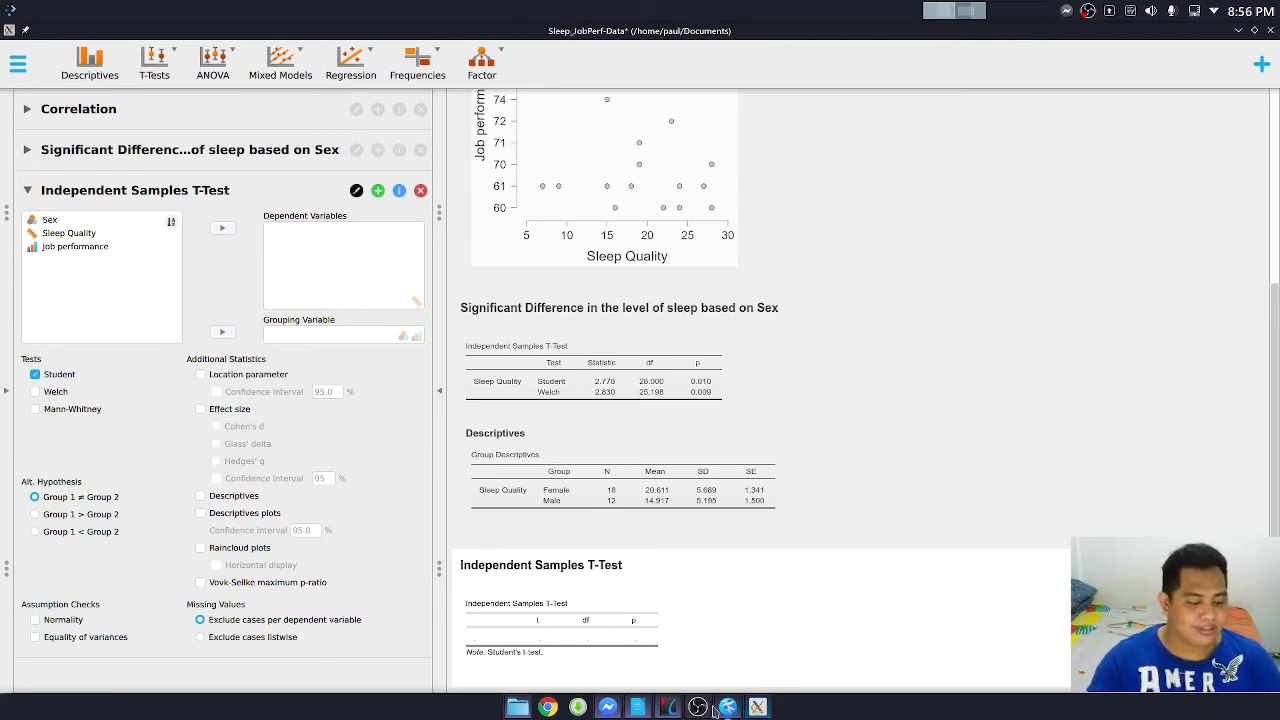
{"action": "left_click", "coordinate": [638, 707]}
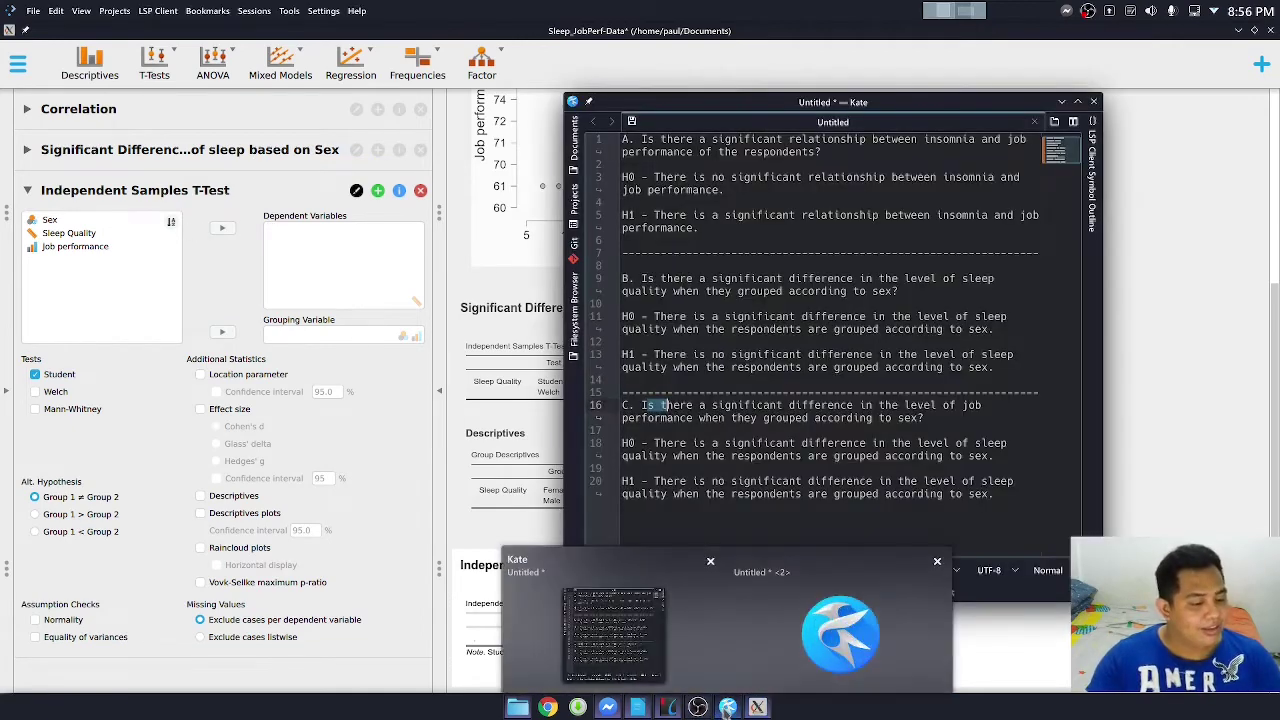
{"action": "left_click", "coordinate": [879, 416]}
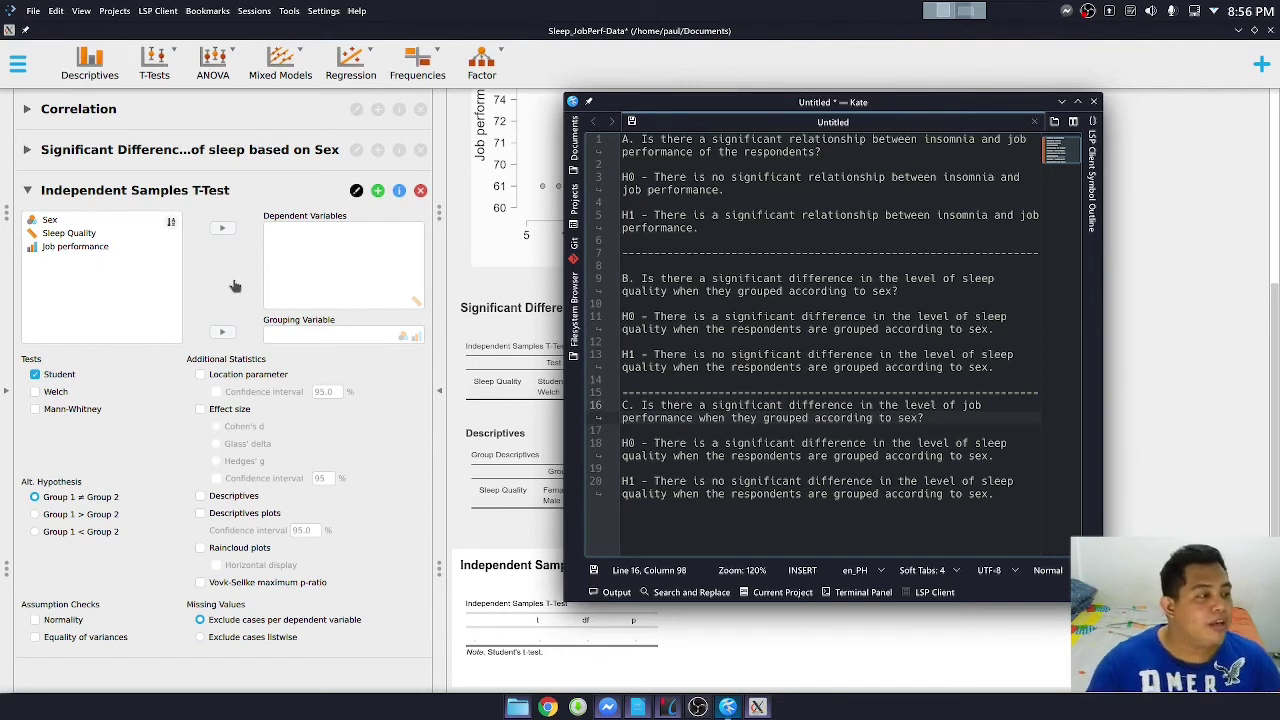
{"action": "left_click", "coordinate": [85, 298]}
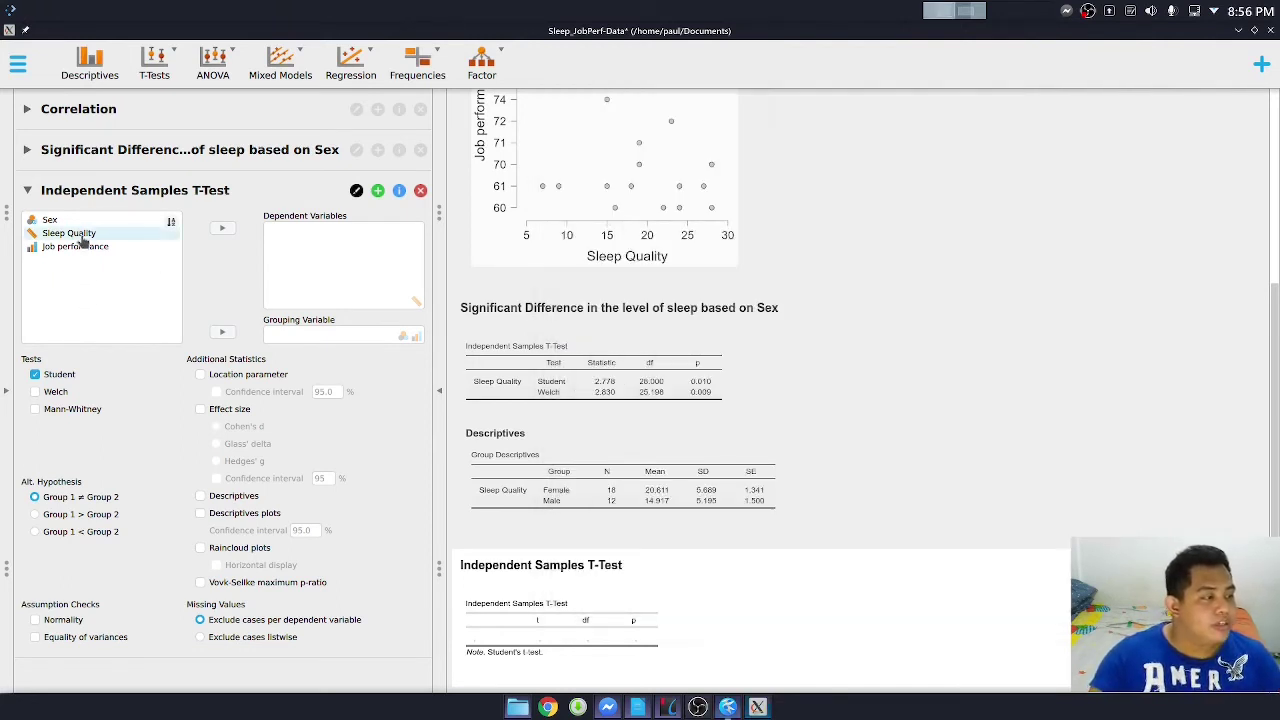
Step: Make Job performance the dependent variable and Sex the grouping variable, with Welch enabled
{"action": "left_click", "coordinate": [82, 239]}
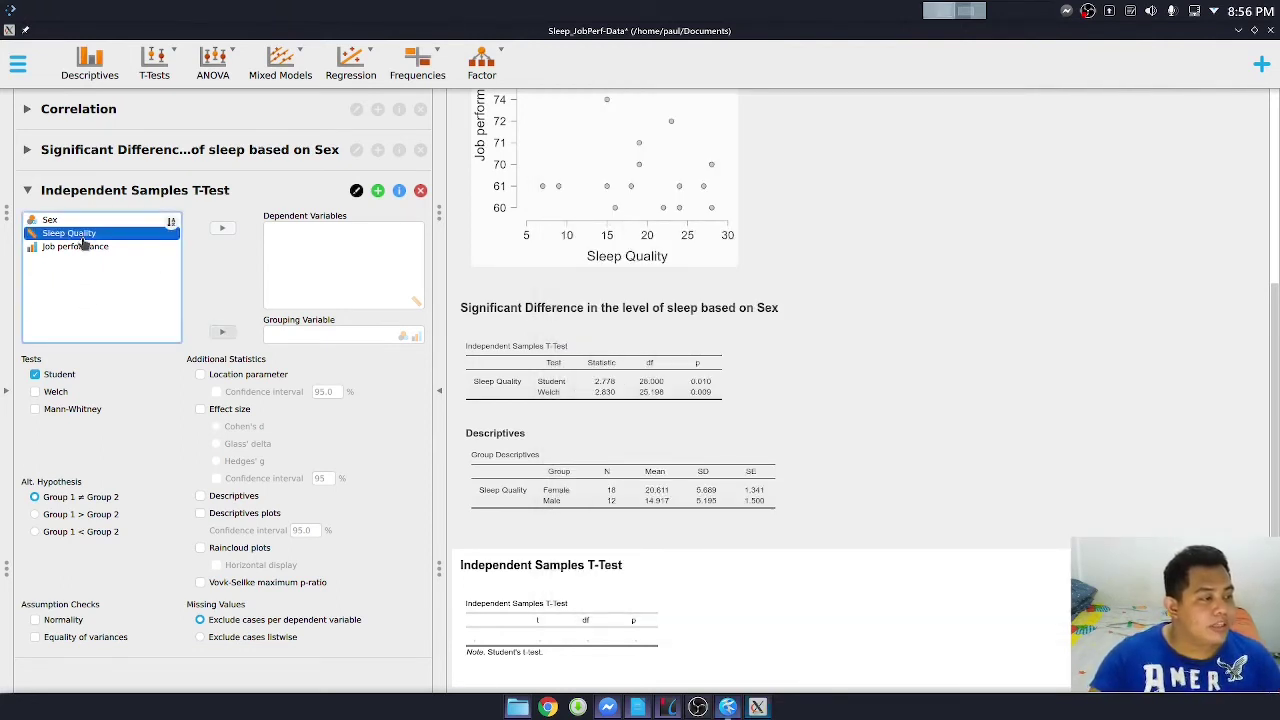
{"action": "left_click", "coordinate": [86, 247]}
{"action": "left_click", "coordinate": [220, 232]}
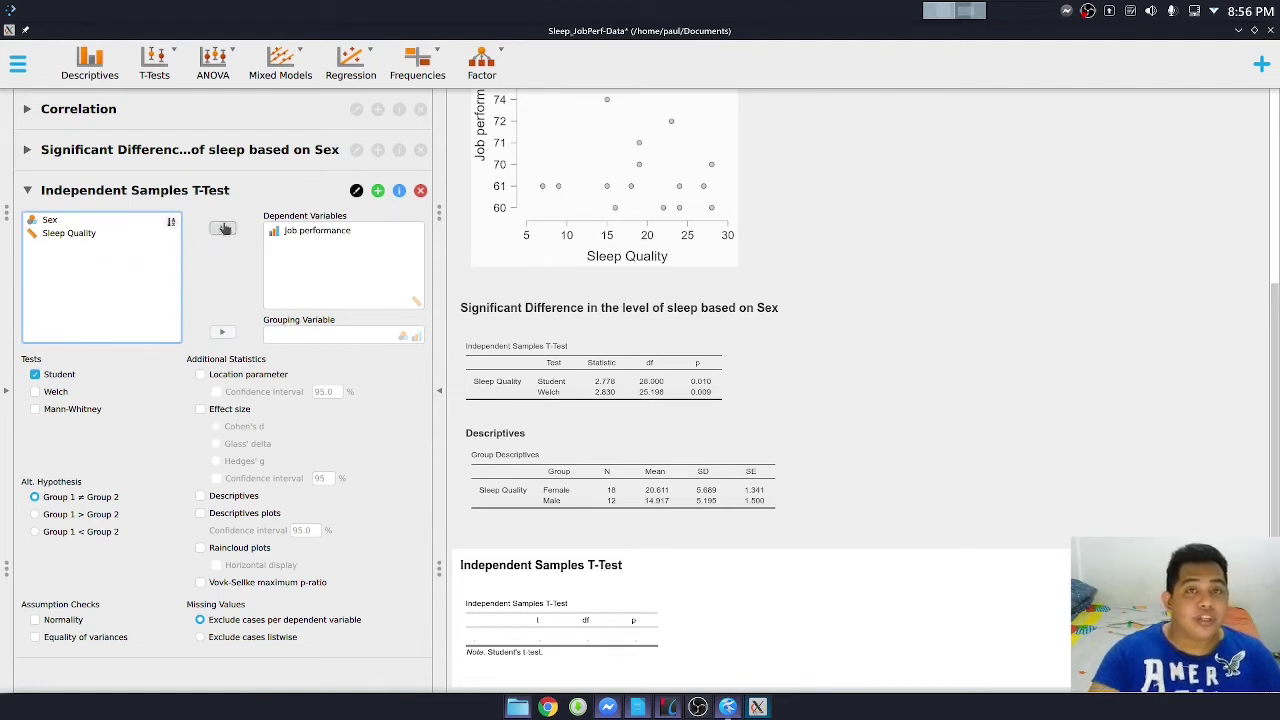
{"action": "left_click", "coordinate": [85, 222]}
{"action": "left_click", "coordinate": [214, 333]}
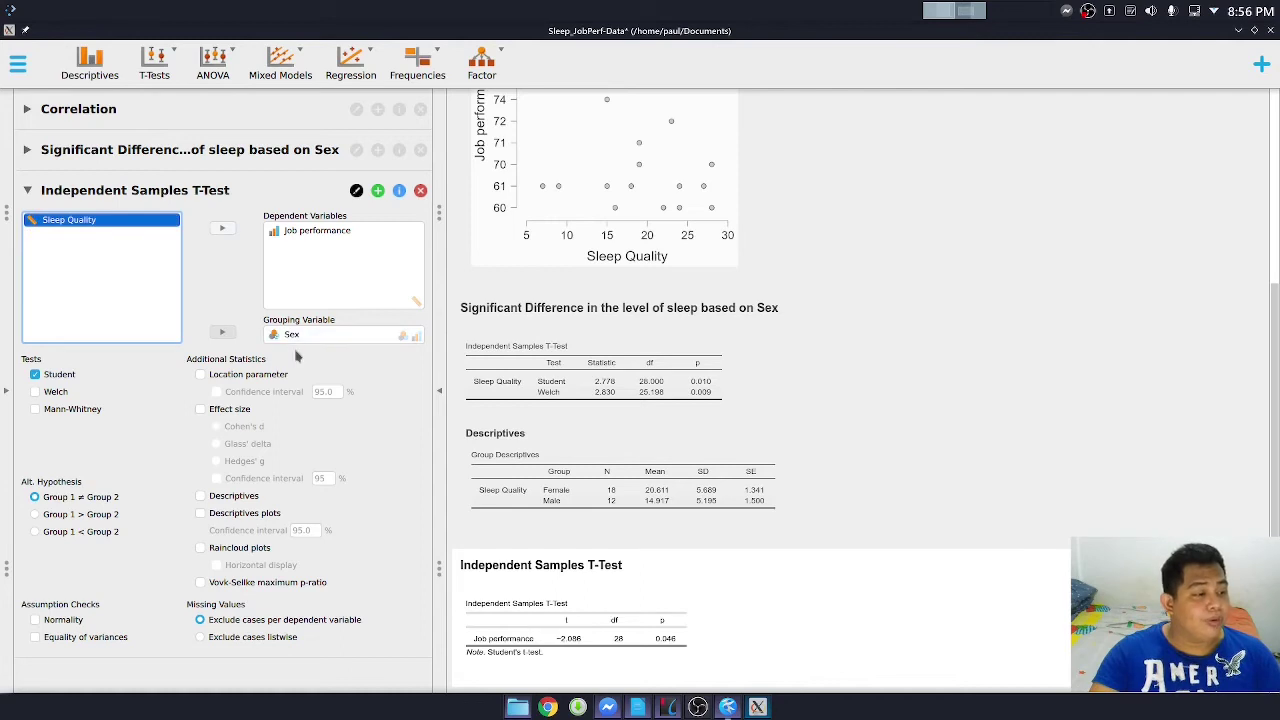
{"action": "left_click", "coordinate": [36, 393]}
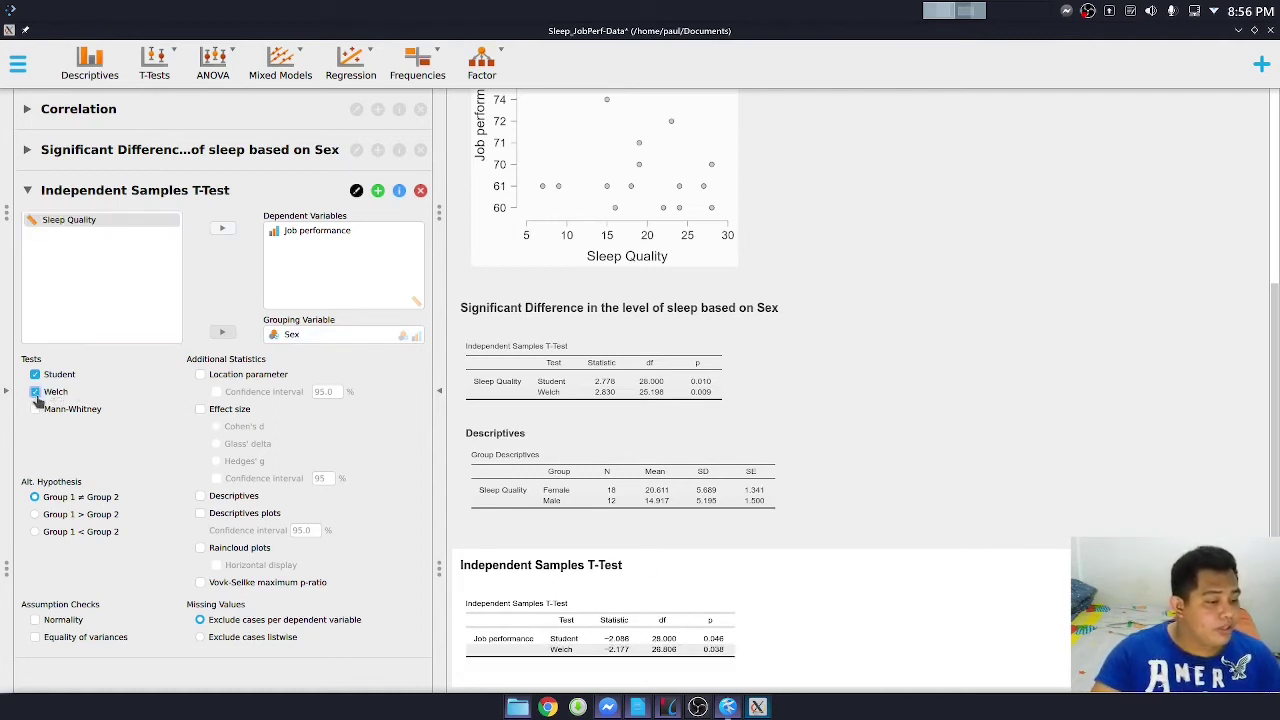
Step: Add Descriptives to the job-performance t-test, showing Female mean 69.111 and Male 75.333
{"action": "left_click", "coordinate": [241, 498]}
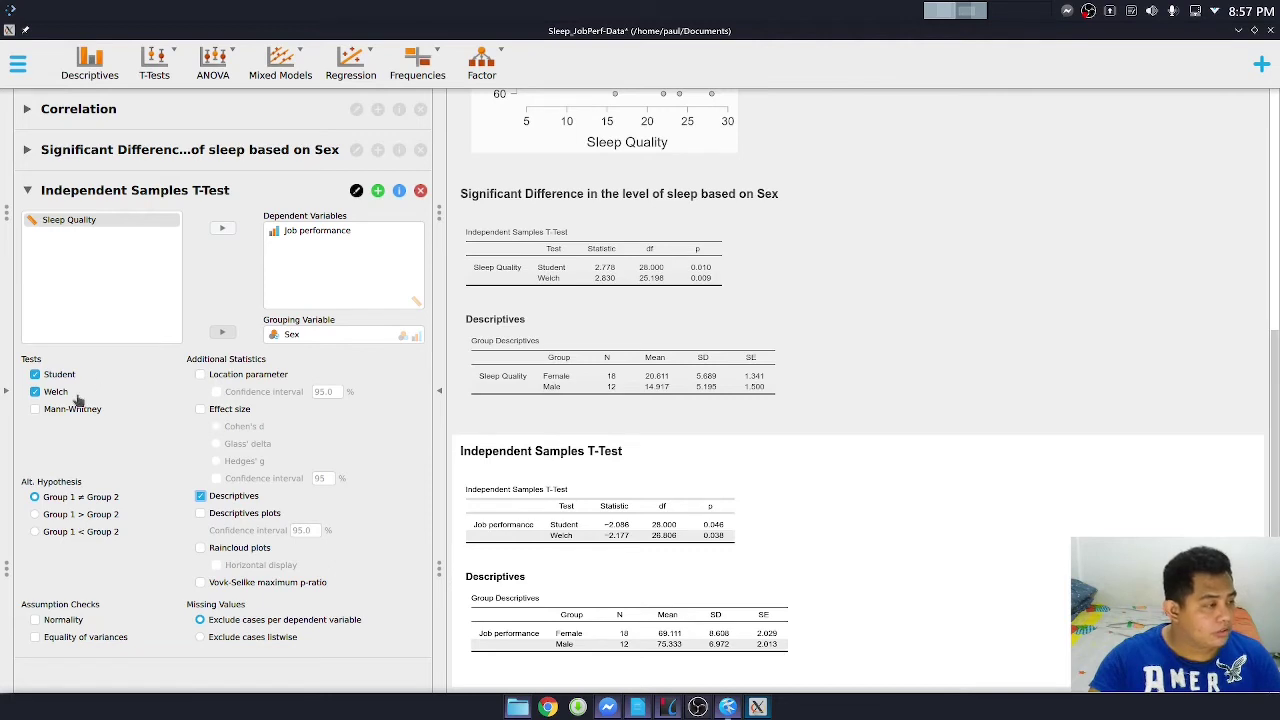
{"action": "left_click", "coordinate": [320, 191]}
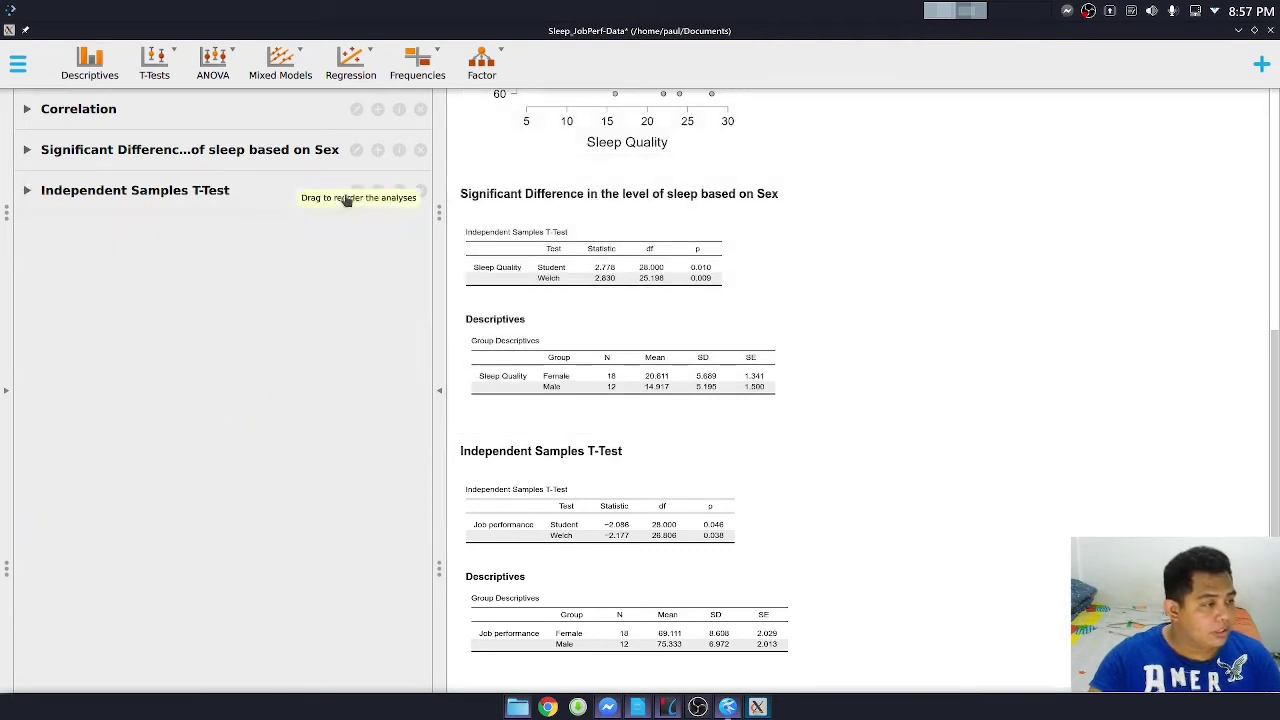
{"action": "left_click", "coordinate": [355, 194]}
Step: Rename the job-performance t-test header to 'Significant Difference of Job Performance based on Sex'
{"action": "left_click", "coordinate": [355, 191]}
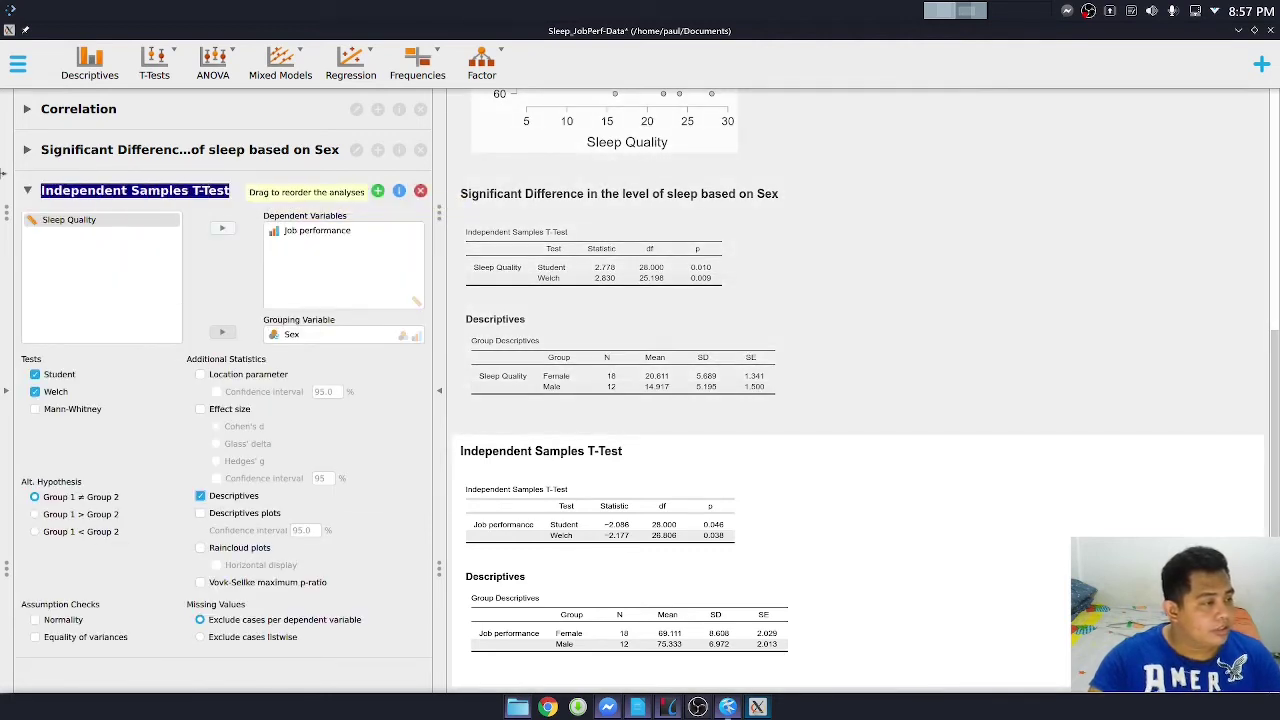
{"action": "type", "text": "Si"}
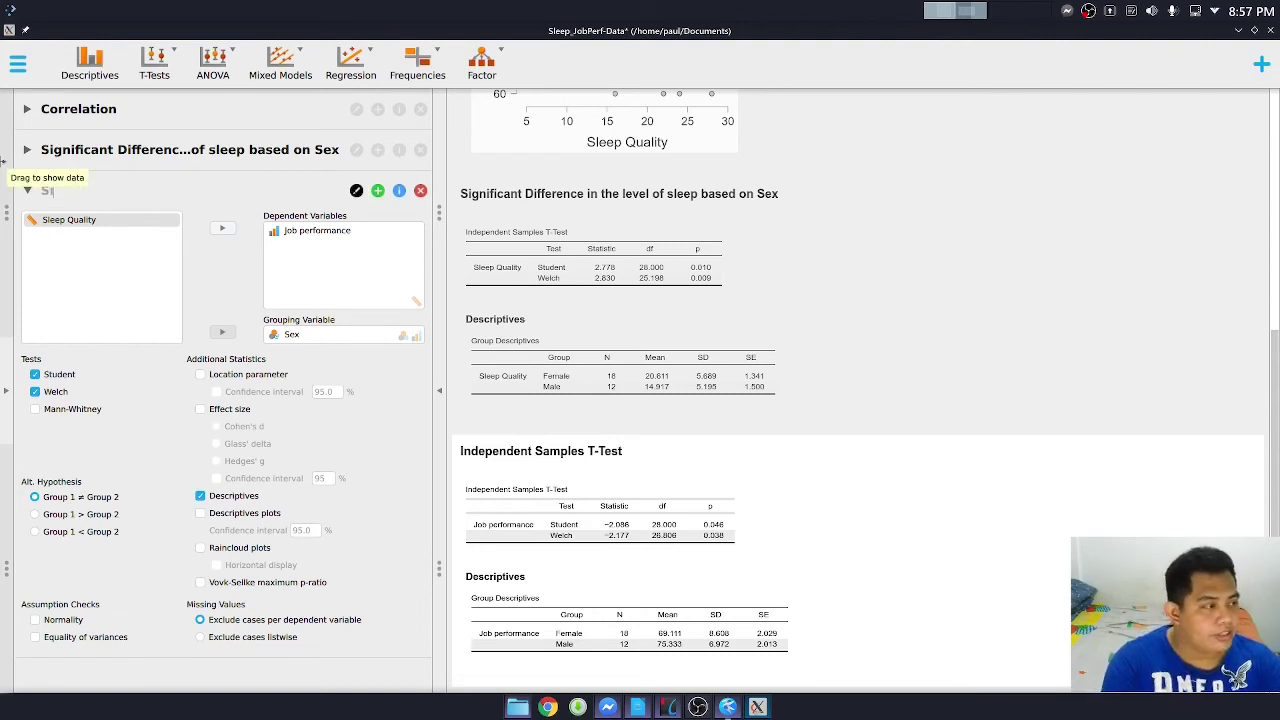
{"action": "type", "text": "gnificant"}
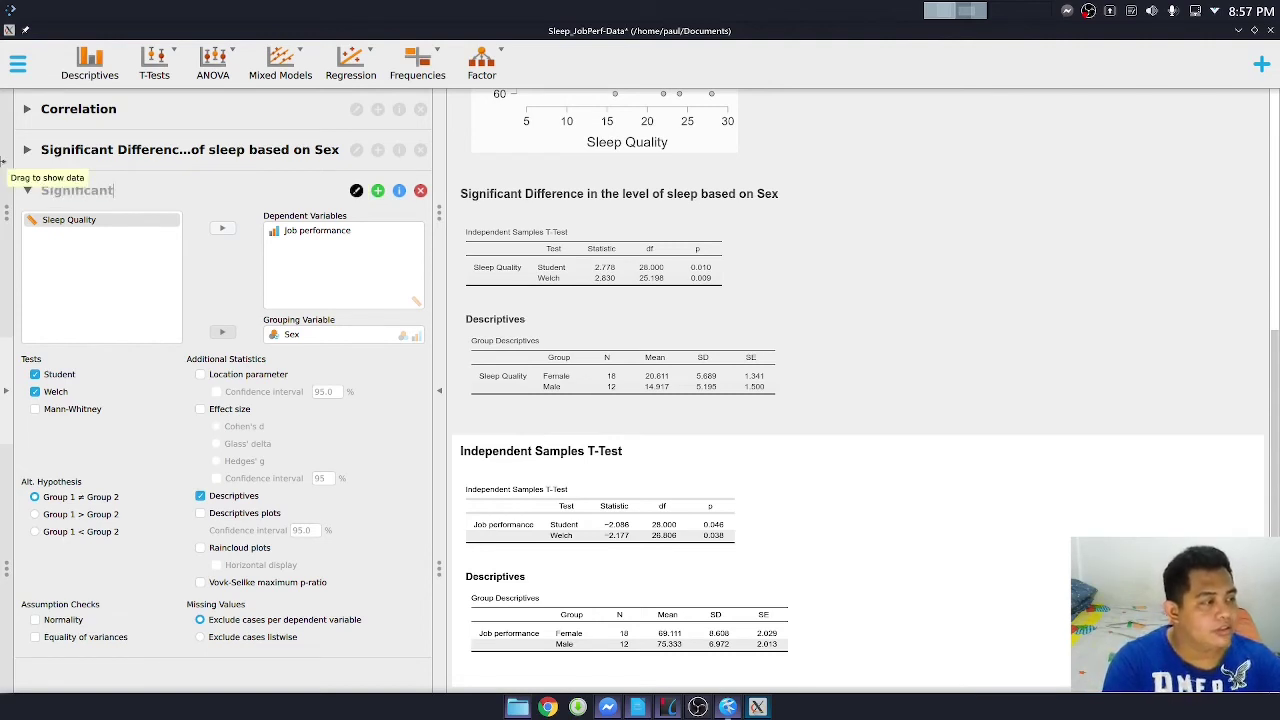
{"action": "type", "text": " Difference "}
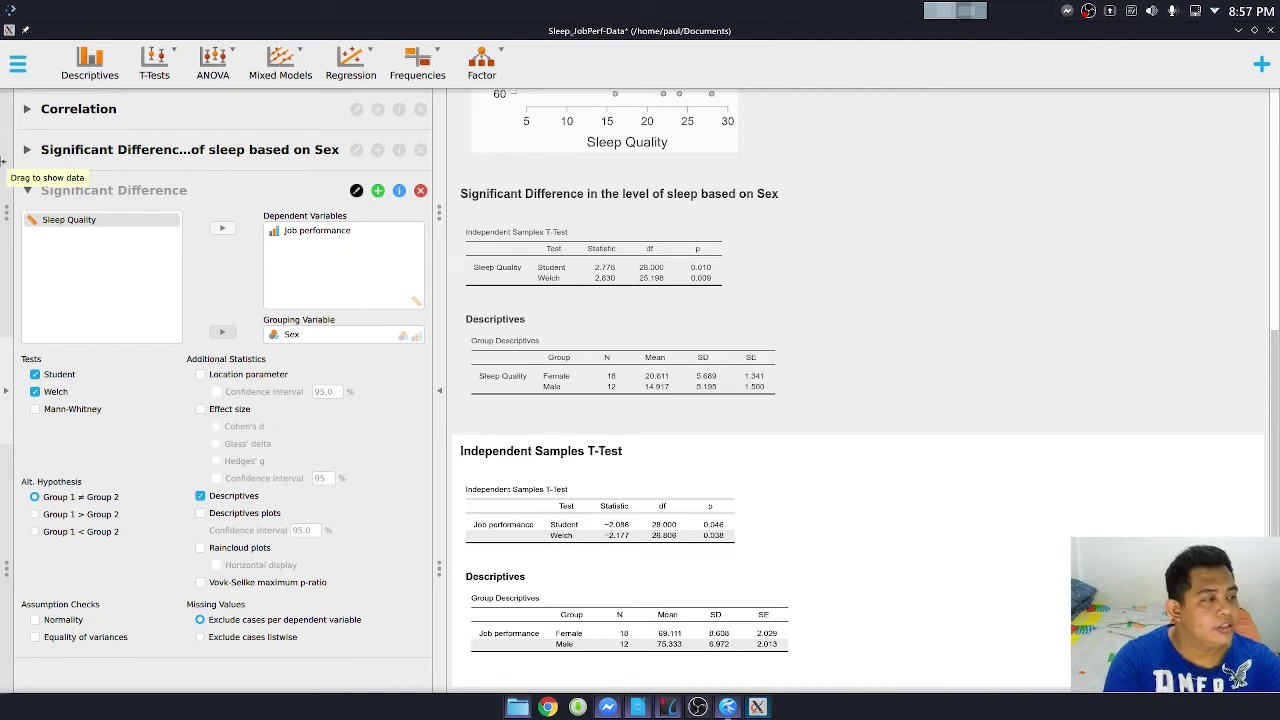
{"action": "type", "text": "of"}
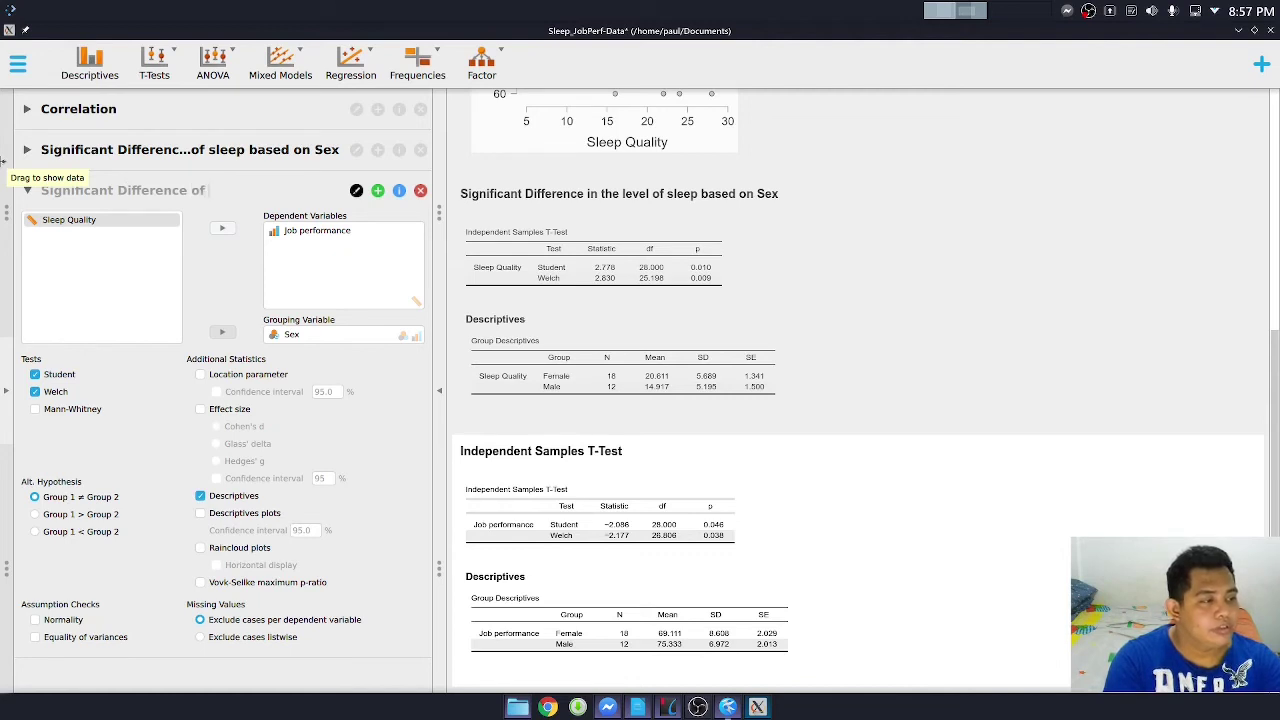
{"action": "type", "text": " Jo"}
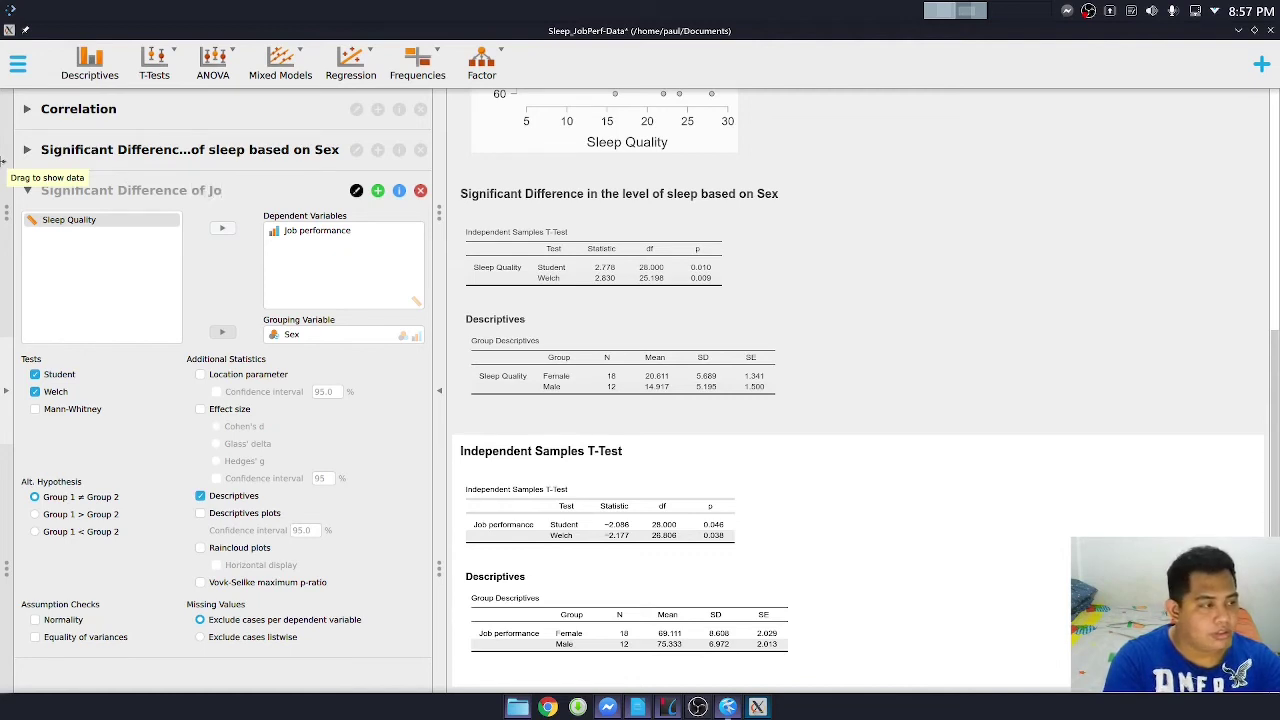
{"action": "type", "text": "b Performa"}
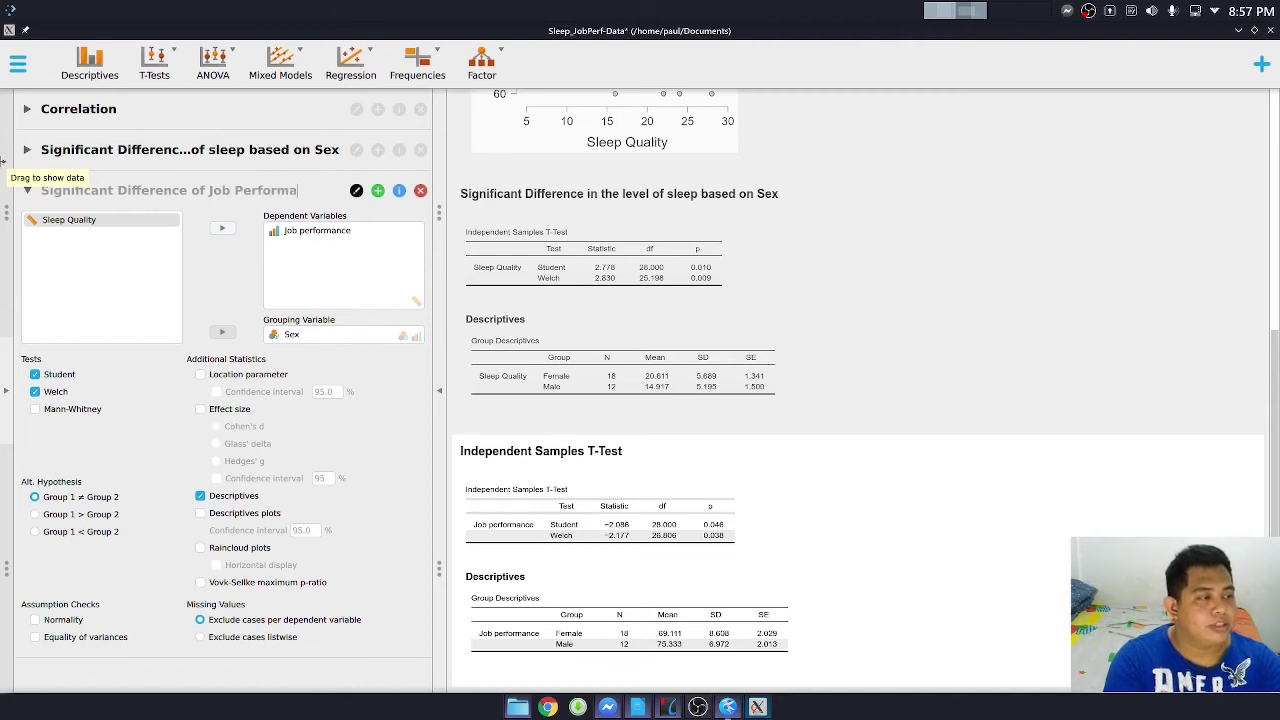
{"action": "type", "text": "nce ba"}
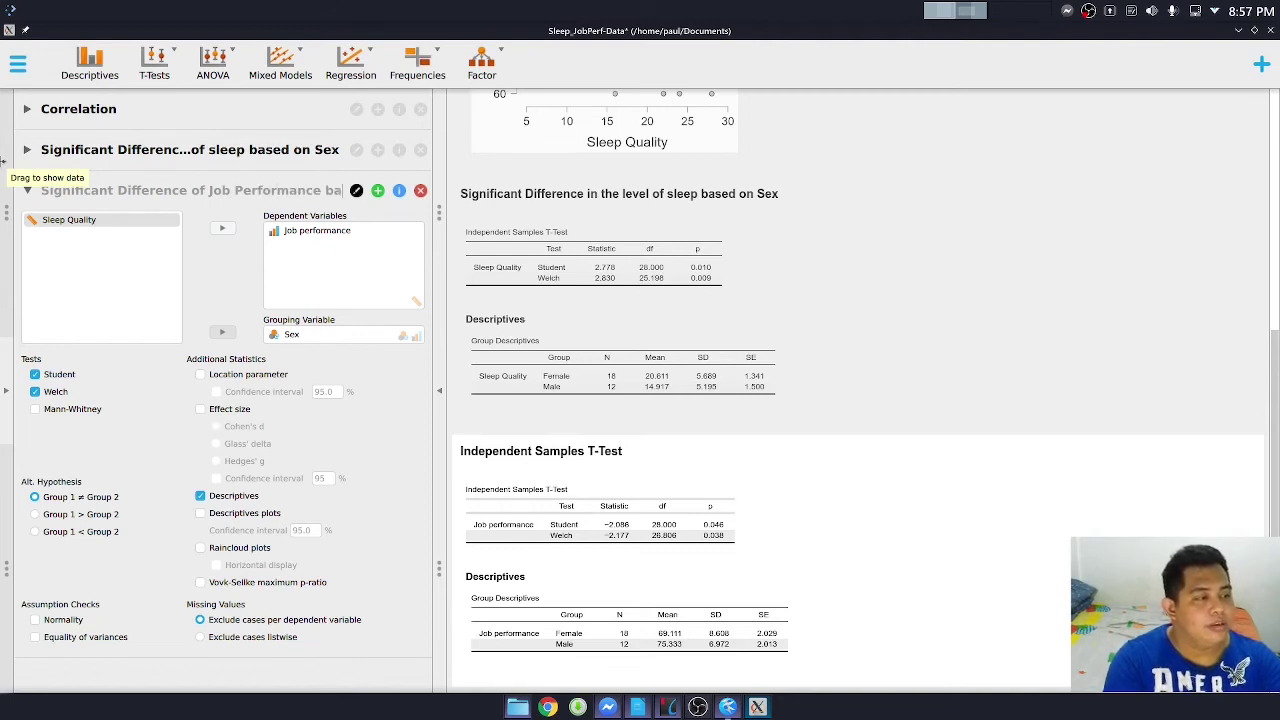
{"action": "type", "text": "sed on Sex"}
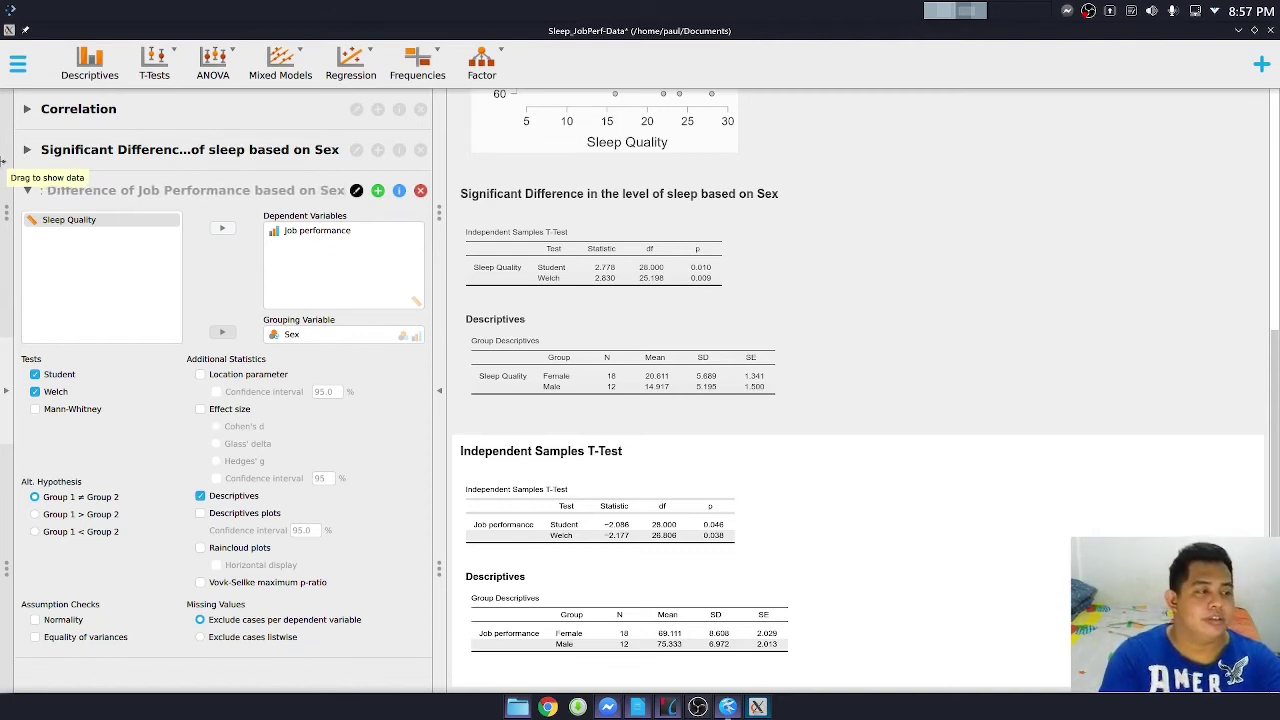
{"action": "key", "text": "Return"}
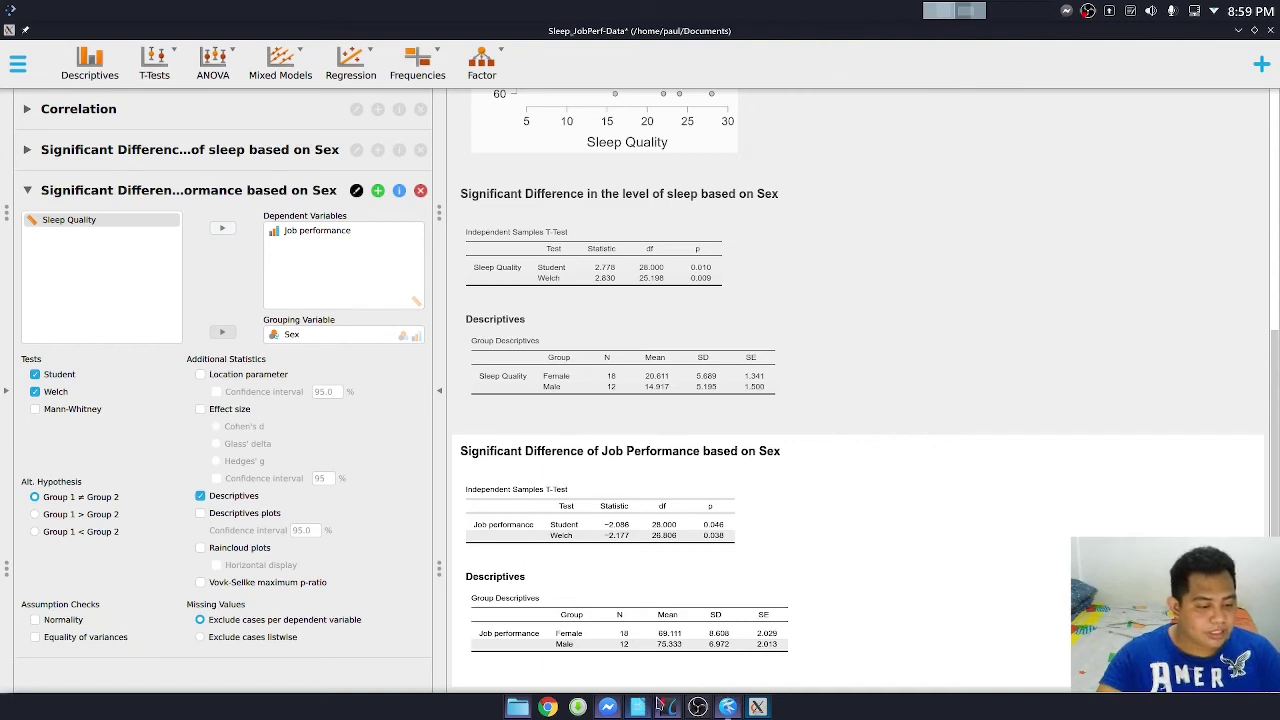
Step: Snap the Writer data sheet to the right half and JASP to the left half
{"action": "left_click", "coordinate": [645, 706]}
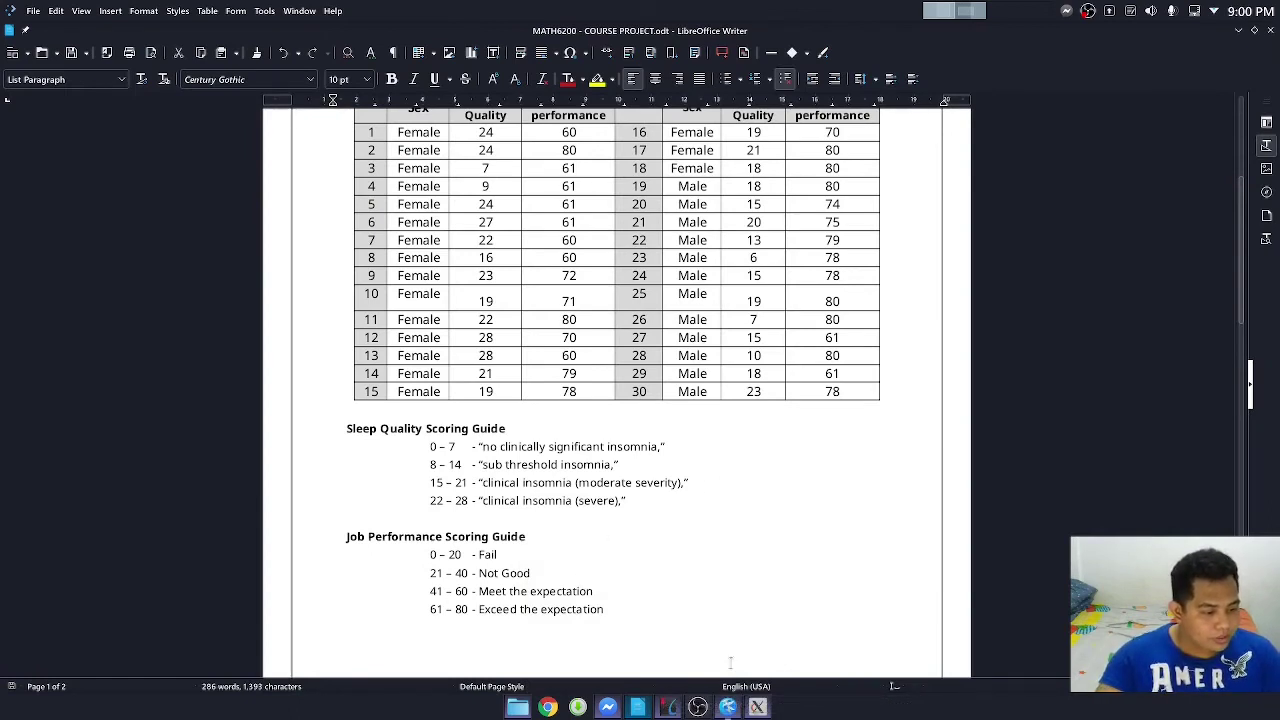
{"action": "double_click", "coordinate": [980, 32]}
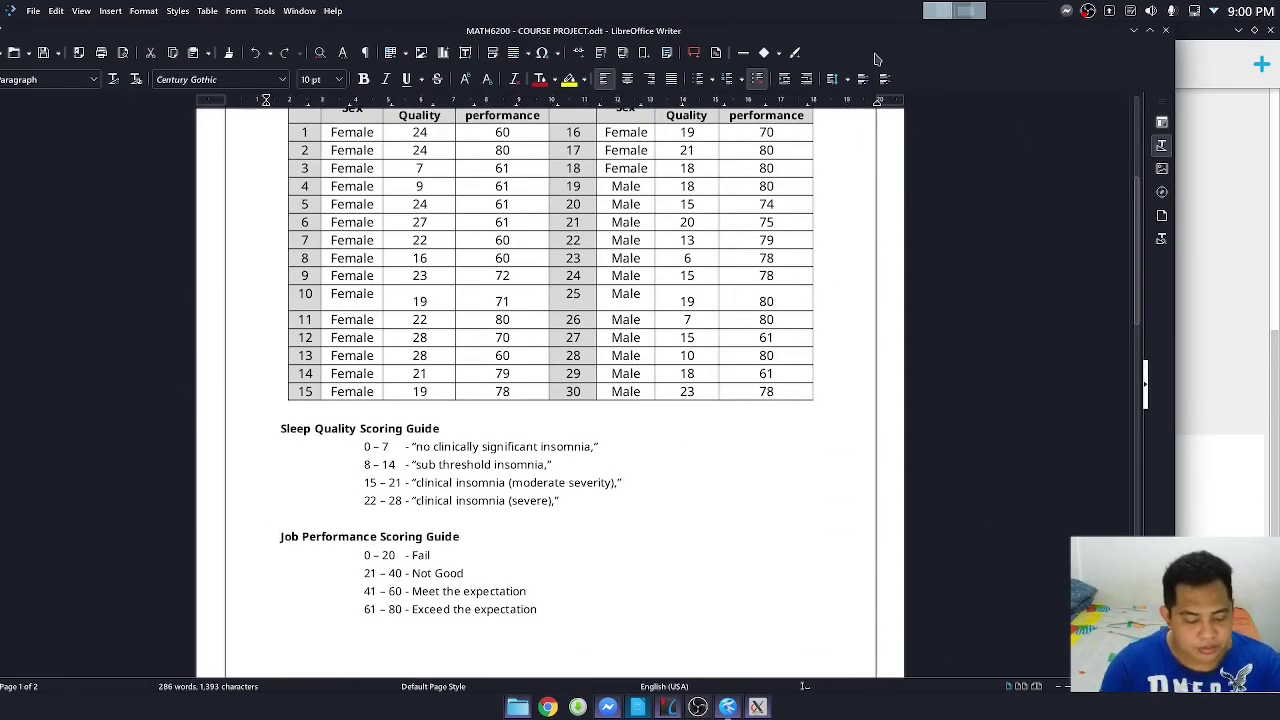
{"action": "key", "text": "super+Right"}
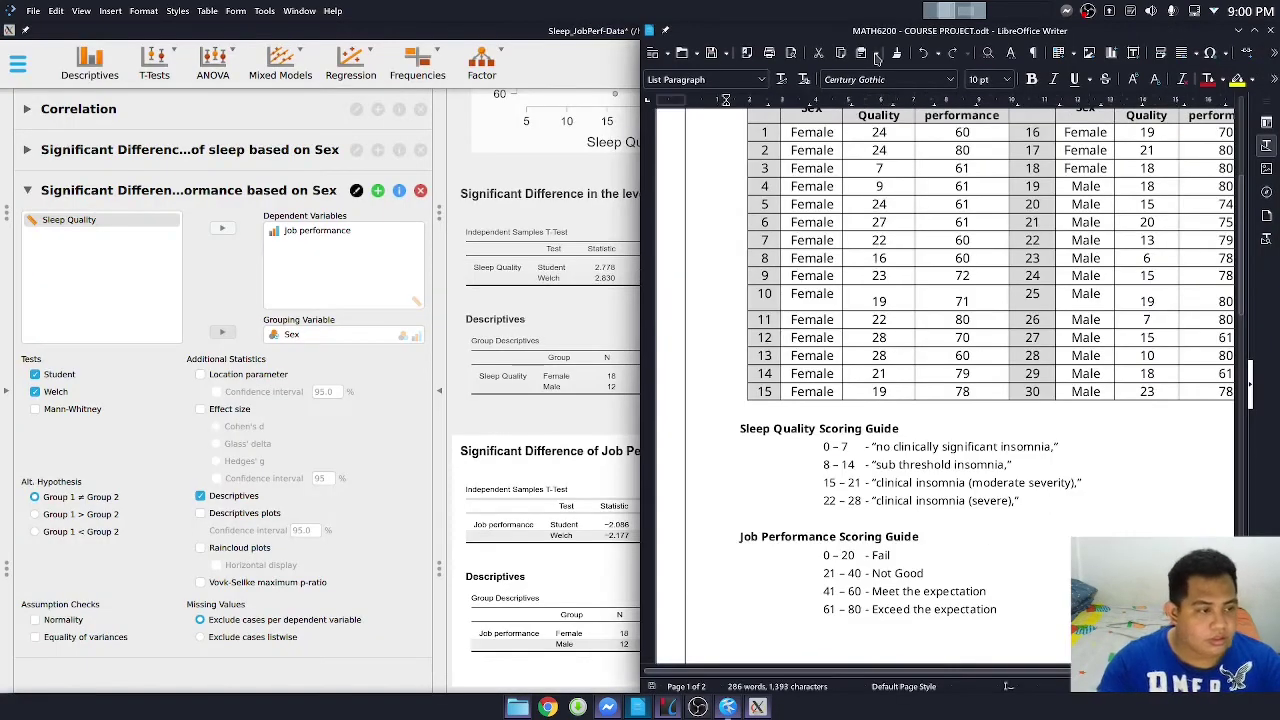
{"action": "left_click", "coordinate": [500, 176]}
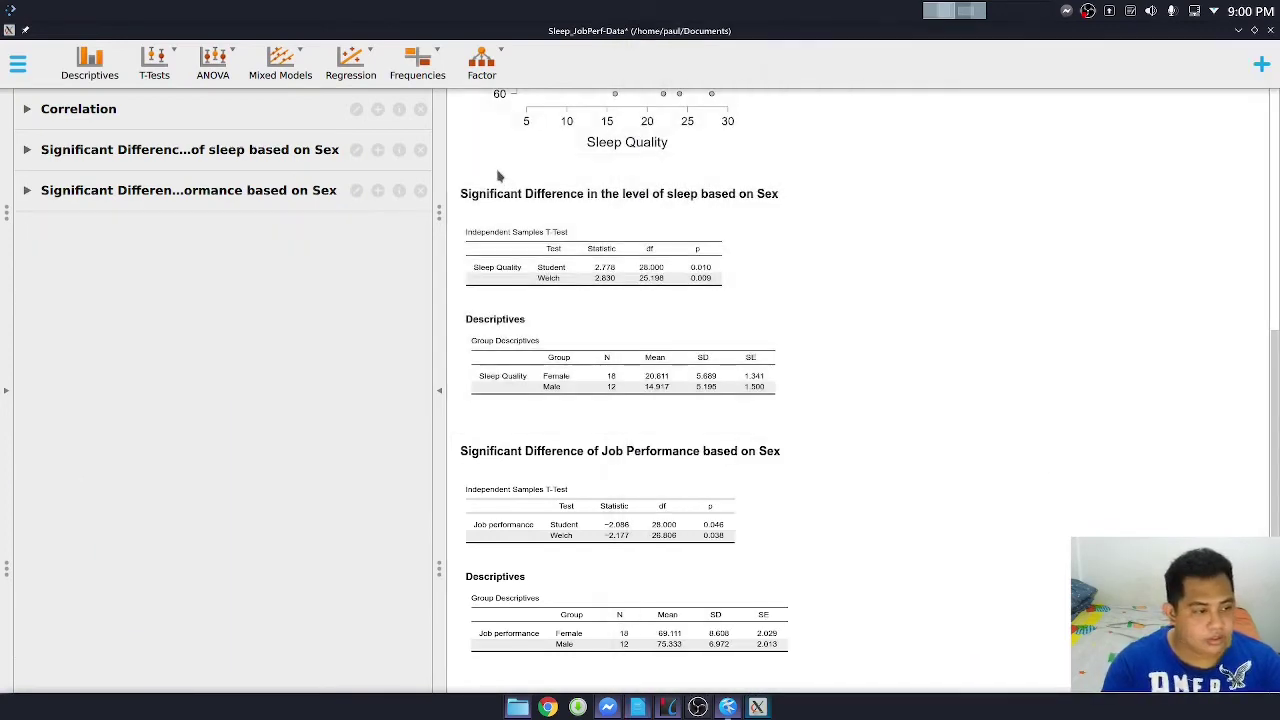
{"action": "key", "text": "super+Left"}
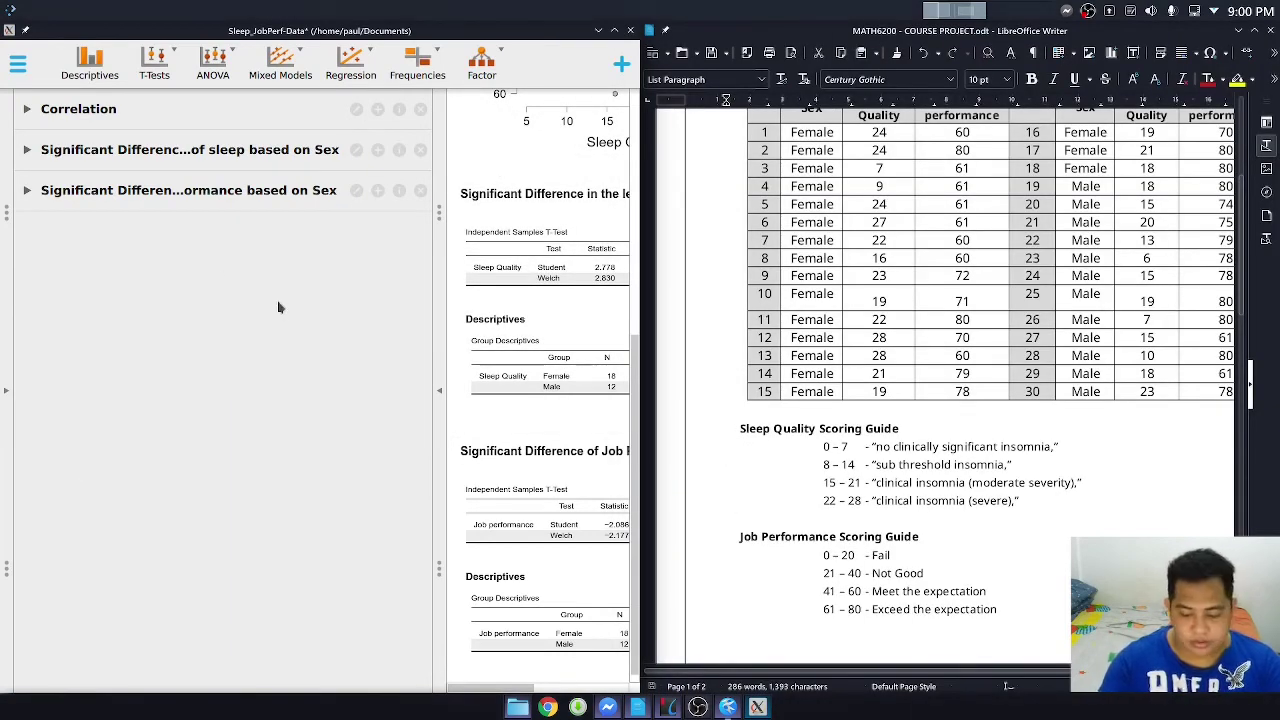
{"action": "key", "text": "super+Down"}
{"action": "key", "text": "super+Left"}
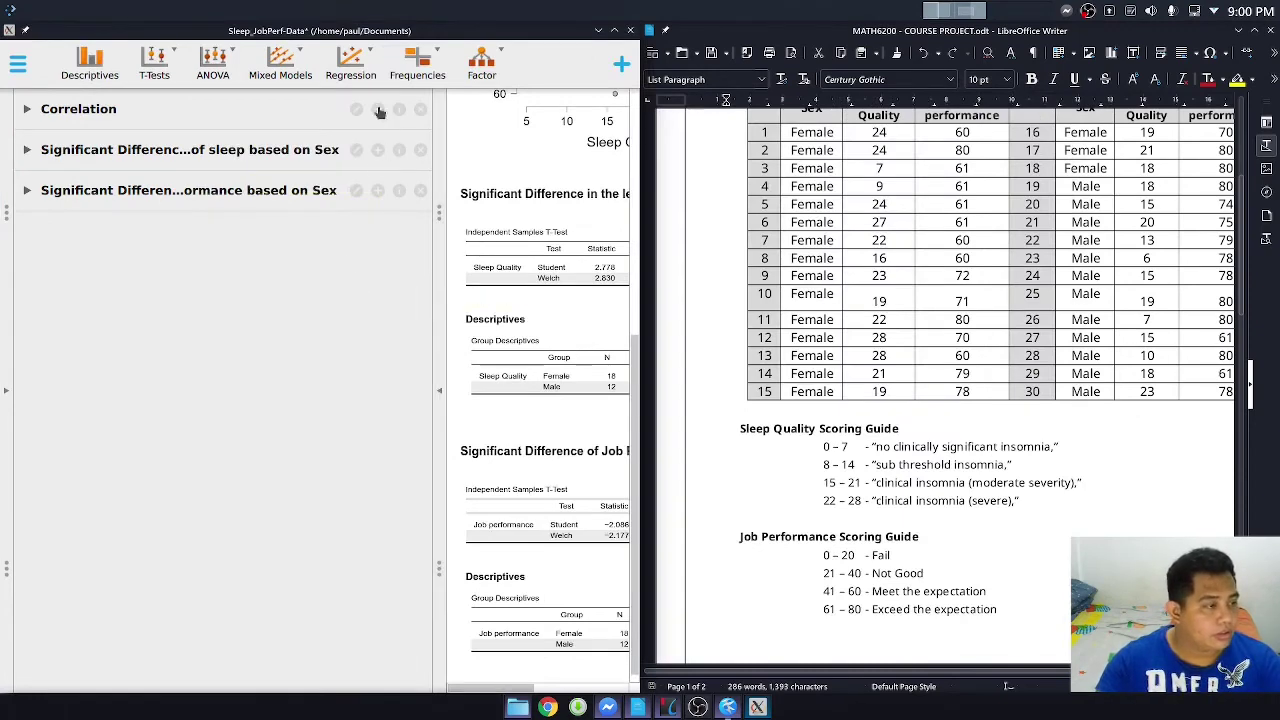
Step: Collapse JASP's analysis panel and scroll to the job-performance t-test (Student p = 0.046, Welch p = 0.038)
{"action": "left_click", "coordinate": [439, 391]}
{"action": "scroll", "coordinate": [491, 394], "scroll_direction": "up", "scroll_amount": 4}
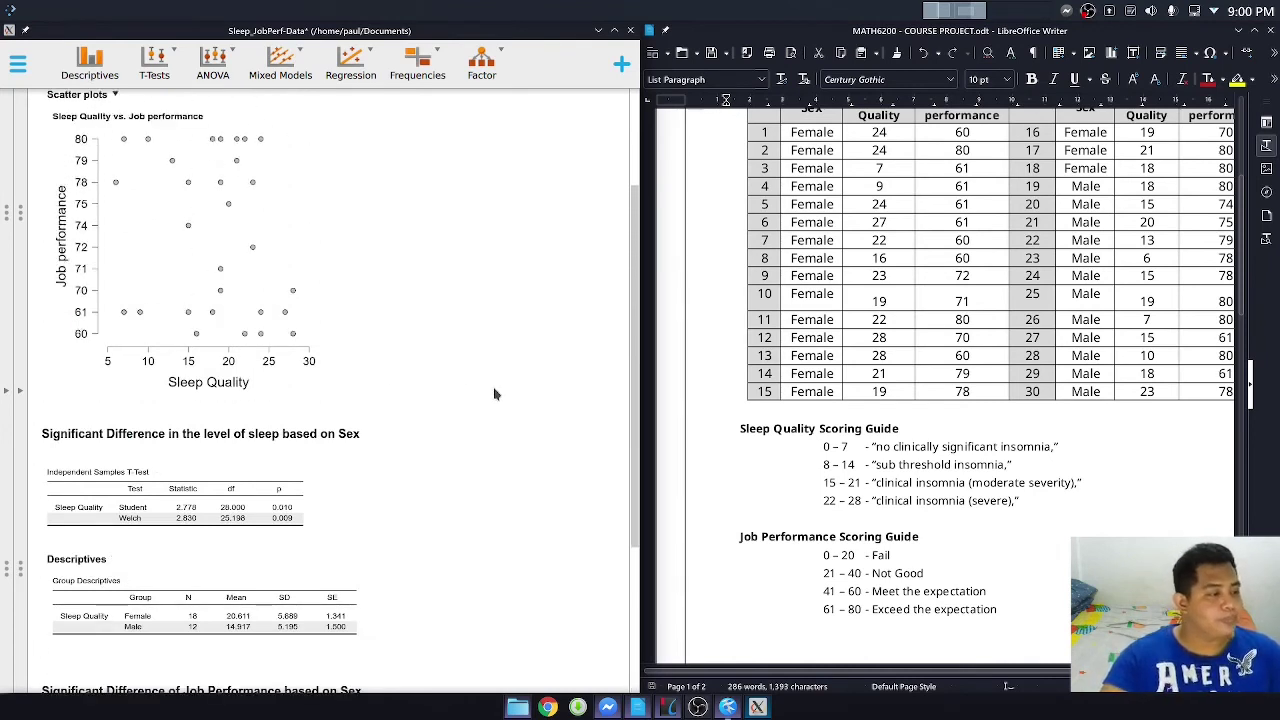
{"action": "scroll", "coordinate": [492, 394], "scroll_direction": "down", "scroll_amount": 3}
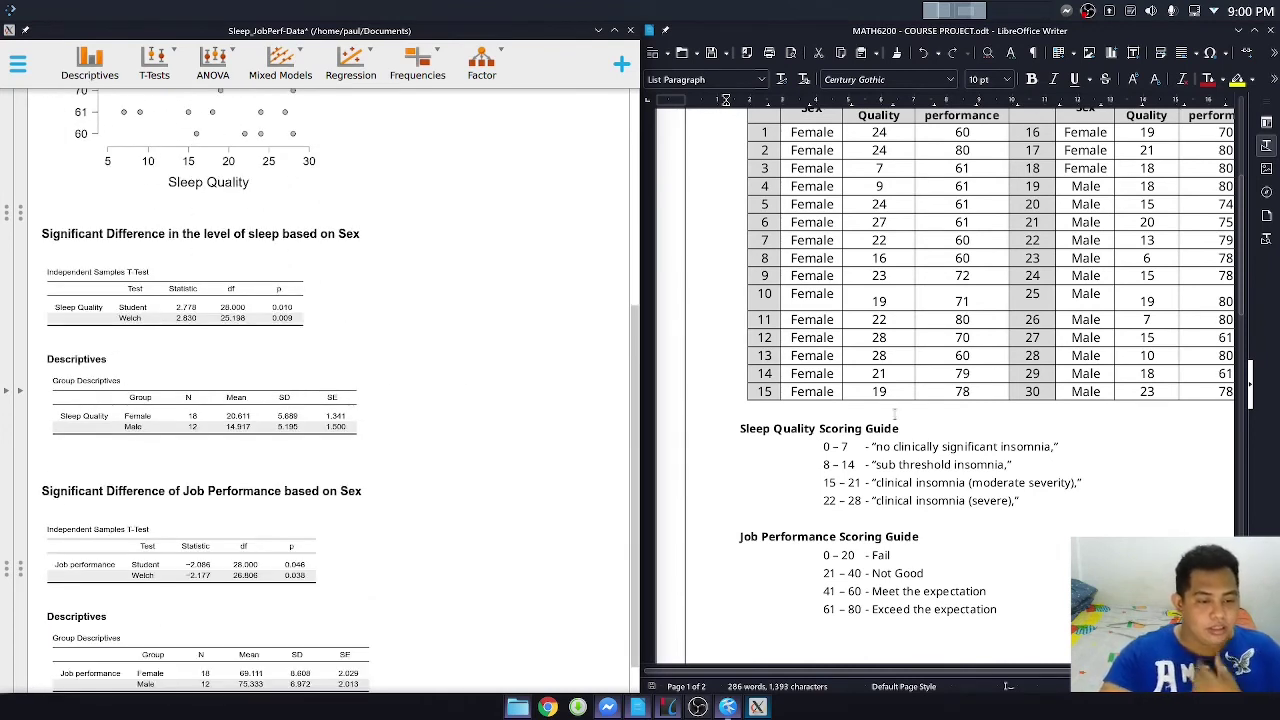
{"action": "scroll", "coordinate": [293, 541], "scroll_direction": "down", "scroll_amount": 1}
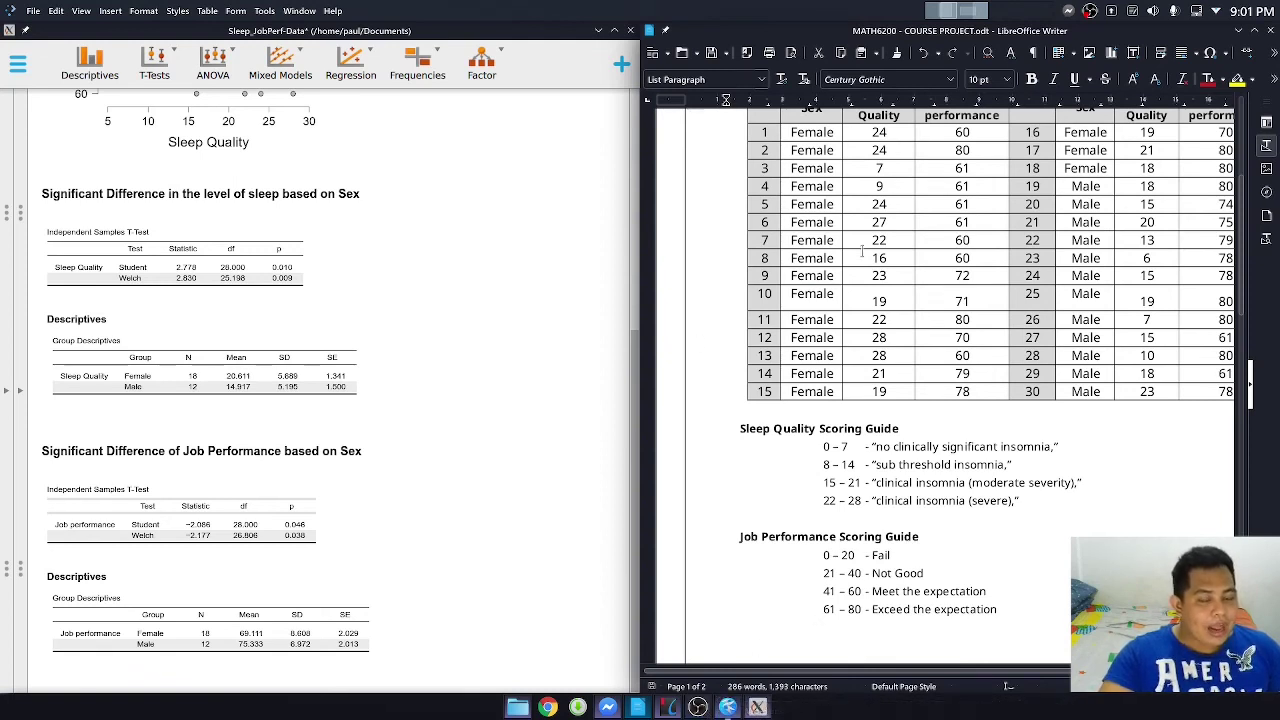
{"action": "mouse_move", "coordinate": [760, 708]}
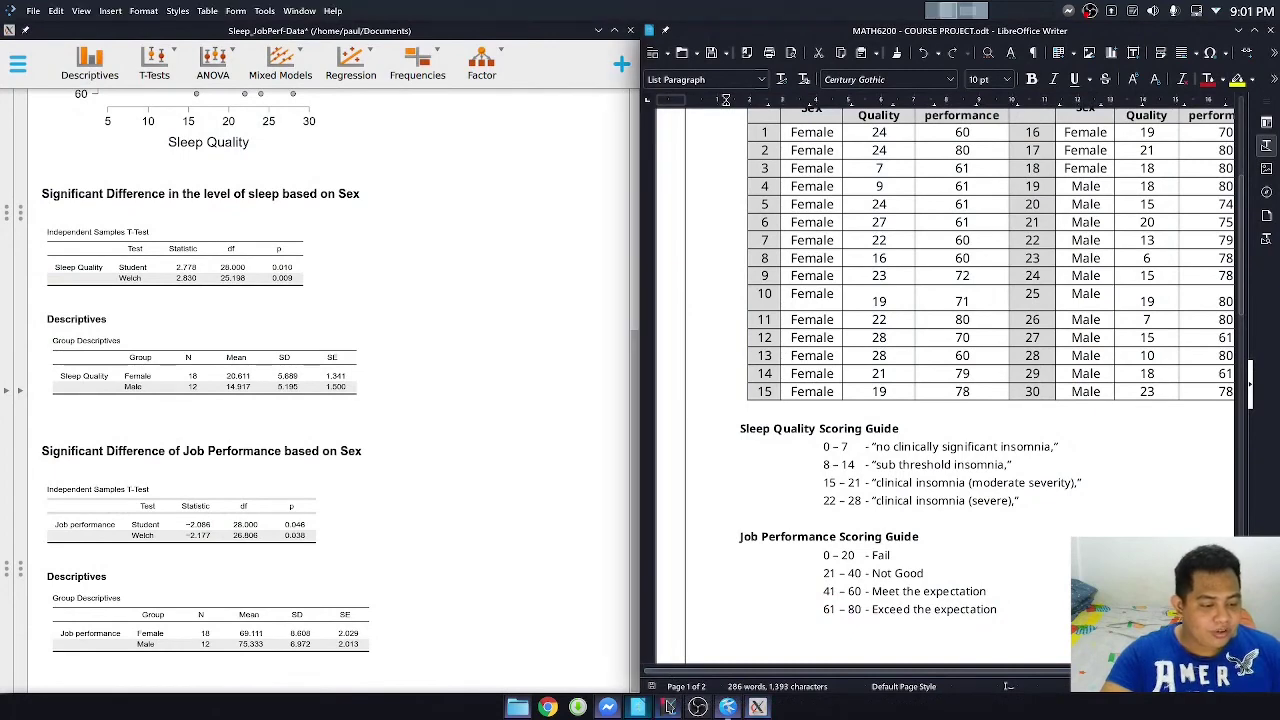
Step: In Kate, replace 'sleep quality' with 'job performance' in question C's H1 on line 20
{"action": "left_click", "coordinate": [728, 706]}
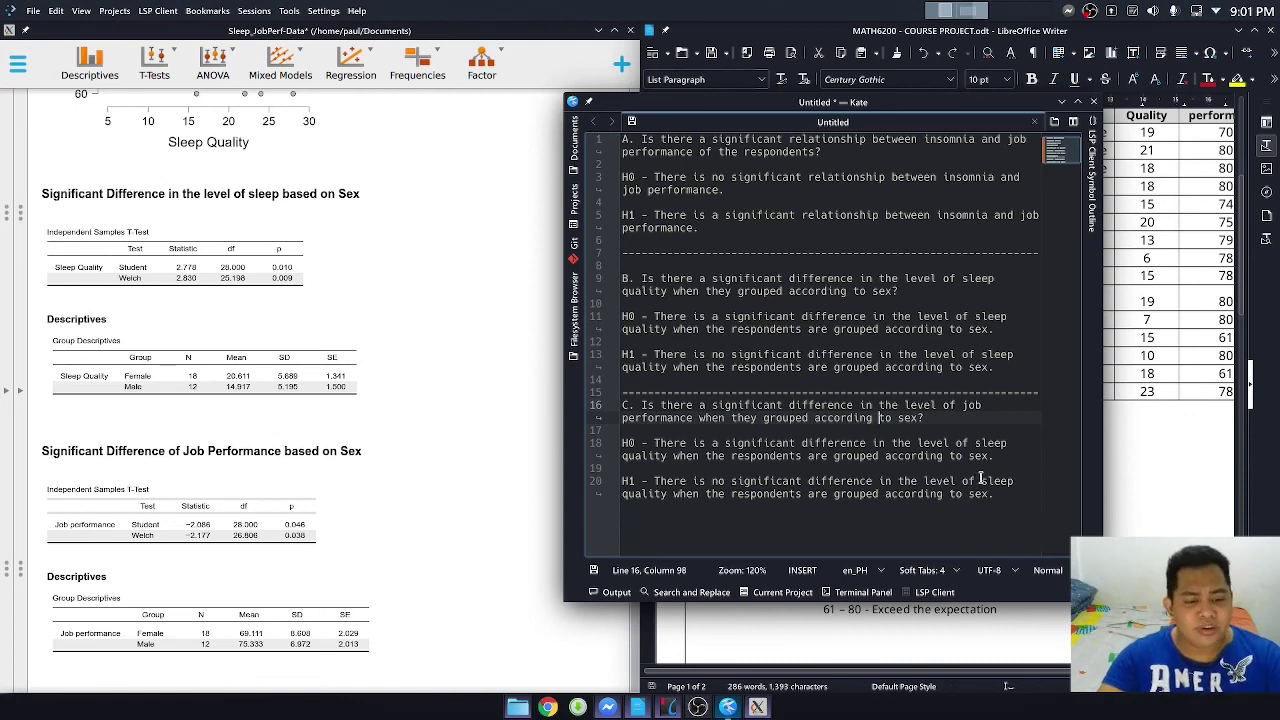
{"action": "left_click_drag", "start_coordinate": [981, 480], "coordinate": [668, 494]}
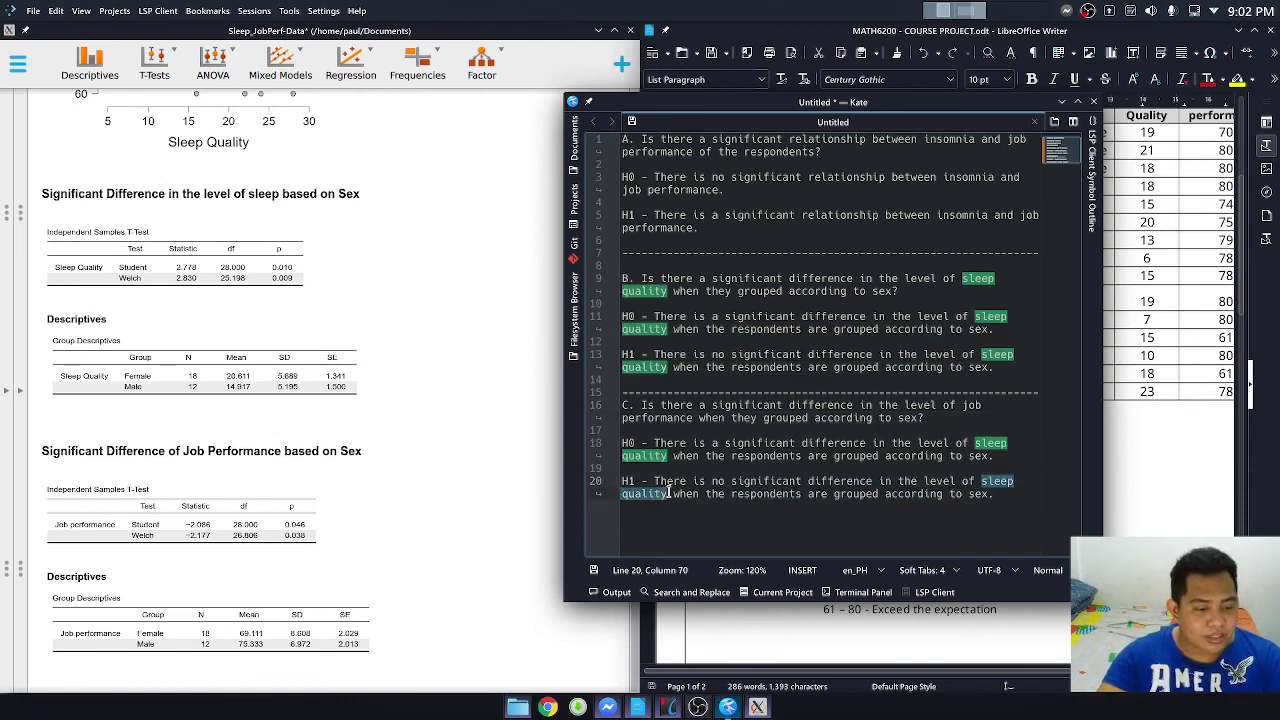
{"action": "type", "text": "job p"}
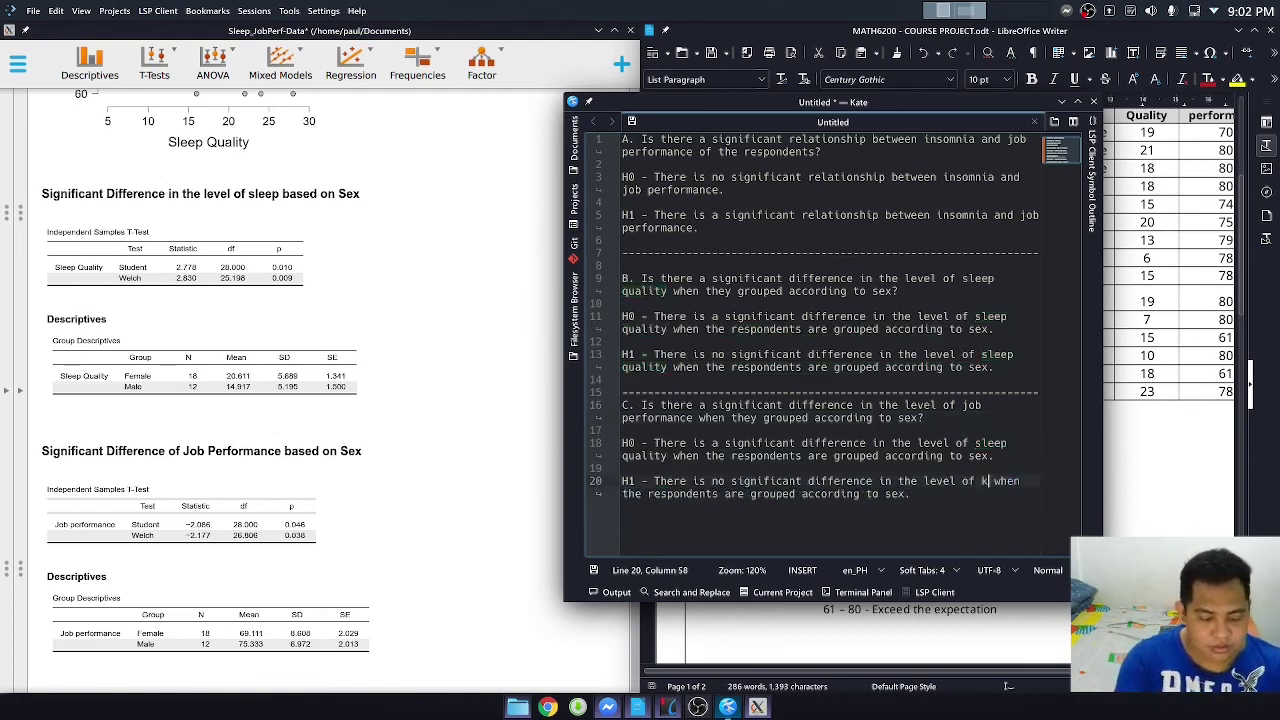
{"action": "type", "text": "rer"}
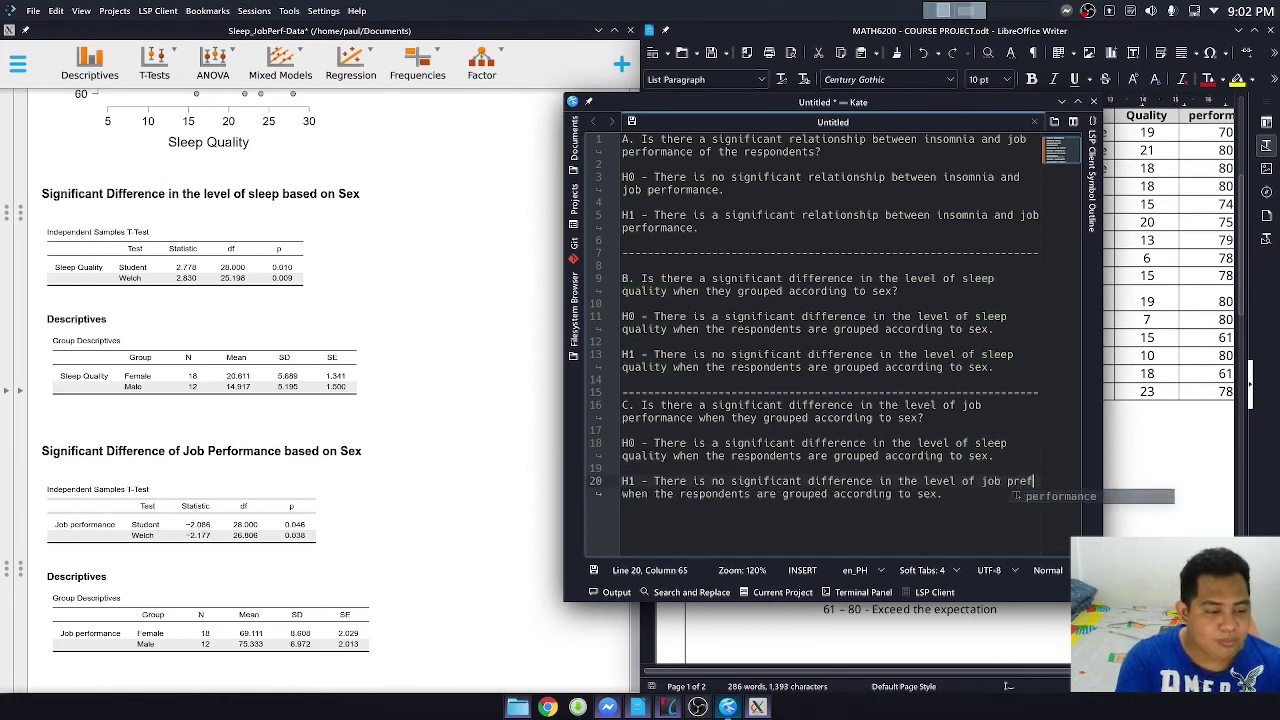
{"action": "key", "text": "BackSpace"}
{"action": "key", "text": "BackSpace"}
{"action": "key", "text": "BackSpace"}
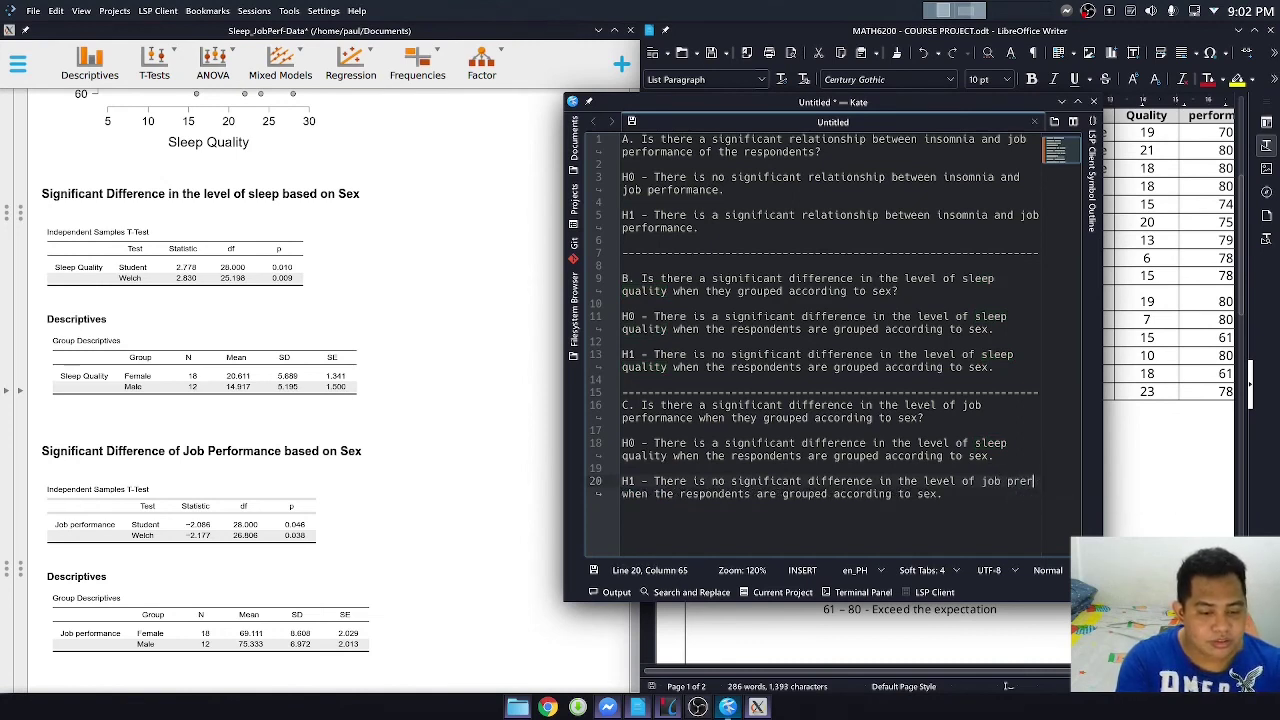
{"action": "type", "text": "erformance"}
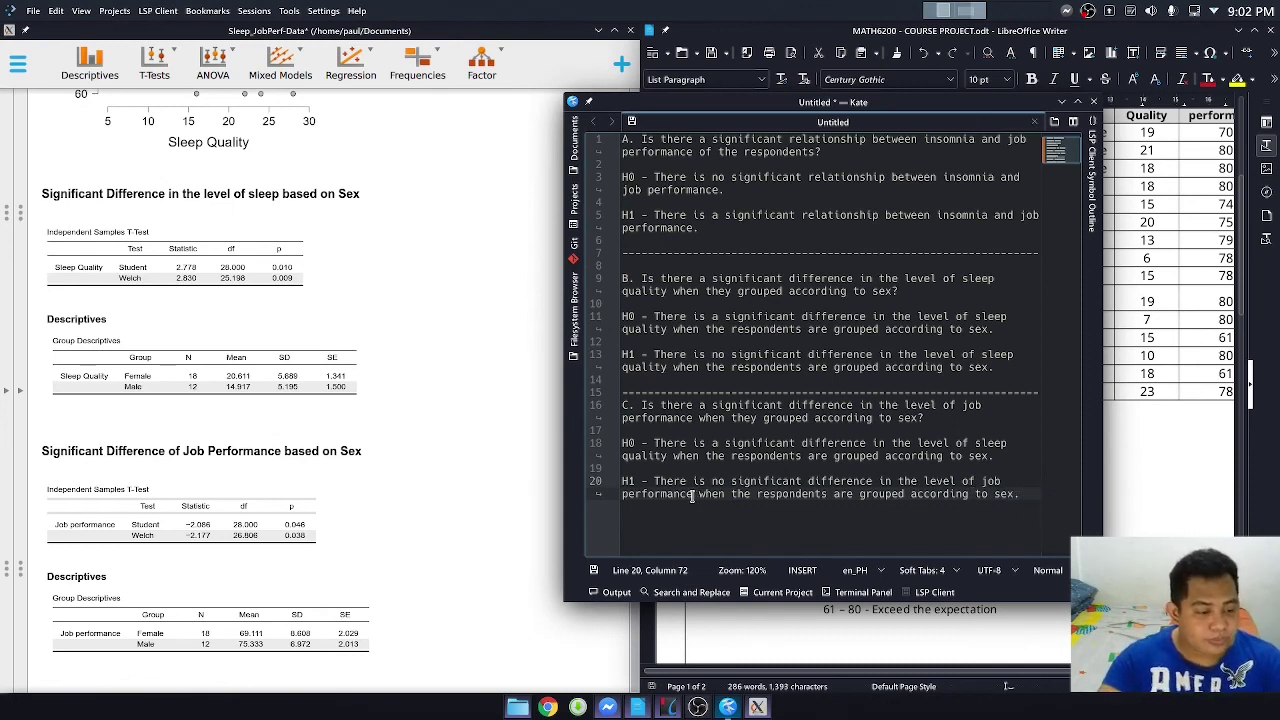
Step: Copy 'job performance' and paste it over 'sleep quality' in question C's H0
{"action": "left_click_drag", "start_coordinate": [693, 494], "coordinate": [980, 481]}
{"action": "key", "text": "ctrl+c"}
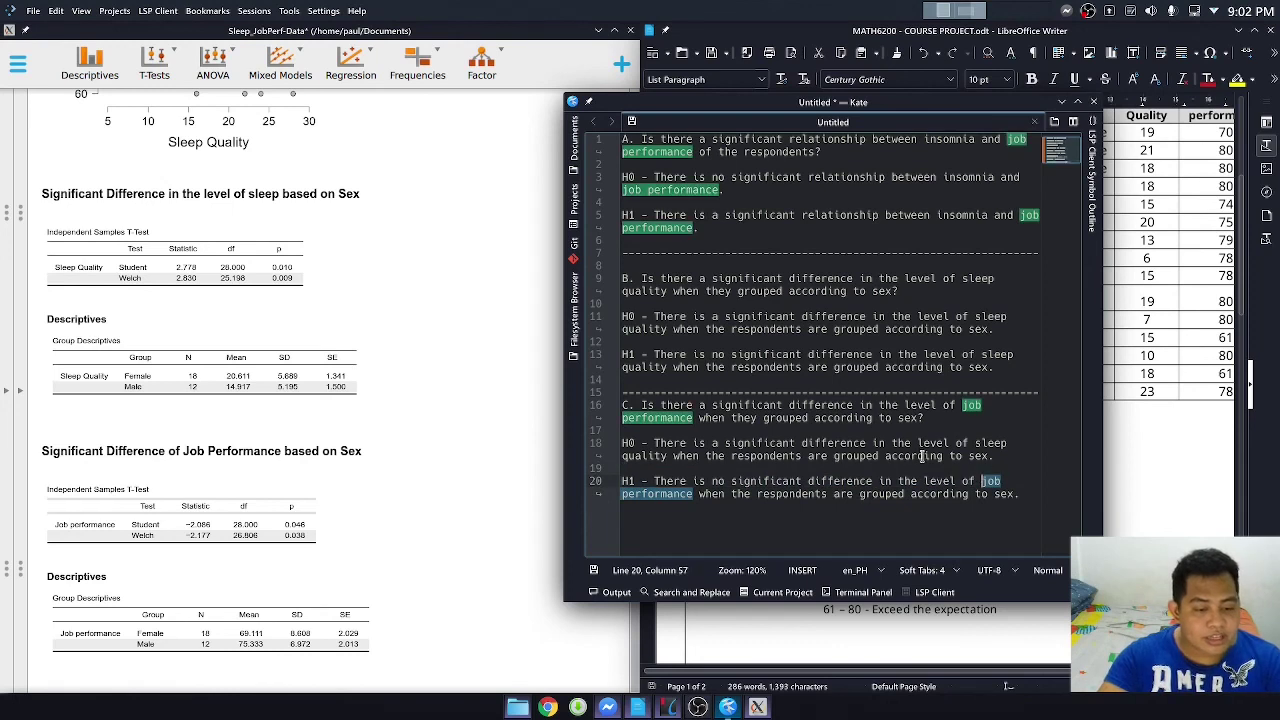
{"action": "left_click_drag", "start_coordinate": [668, 456], "coordinate": [973, 447]}
{"action": "key", "text": "ctrl+v"}
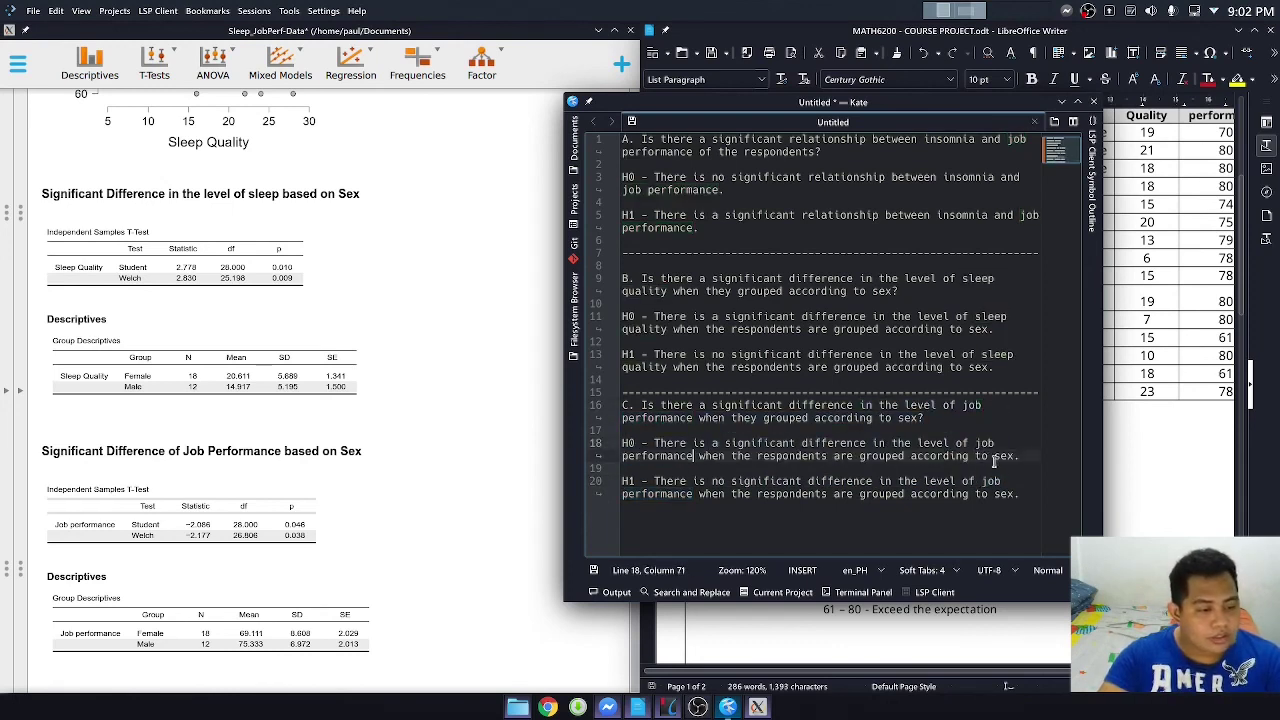
{"action": "left_click", "coordinate": [633, 407]}
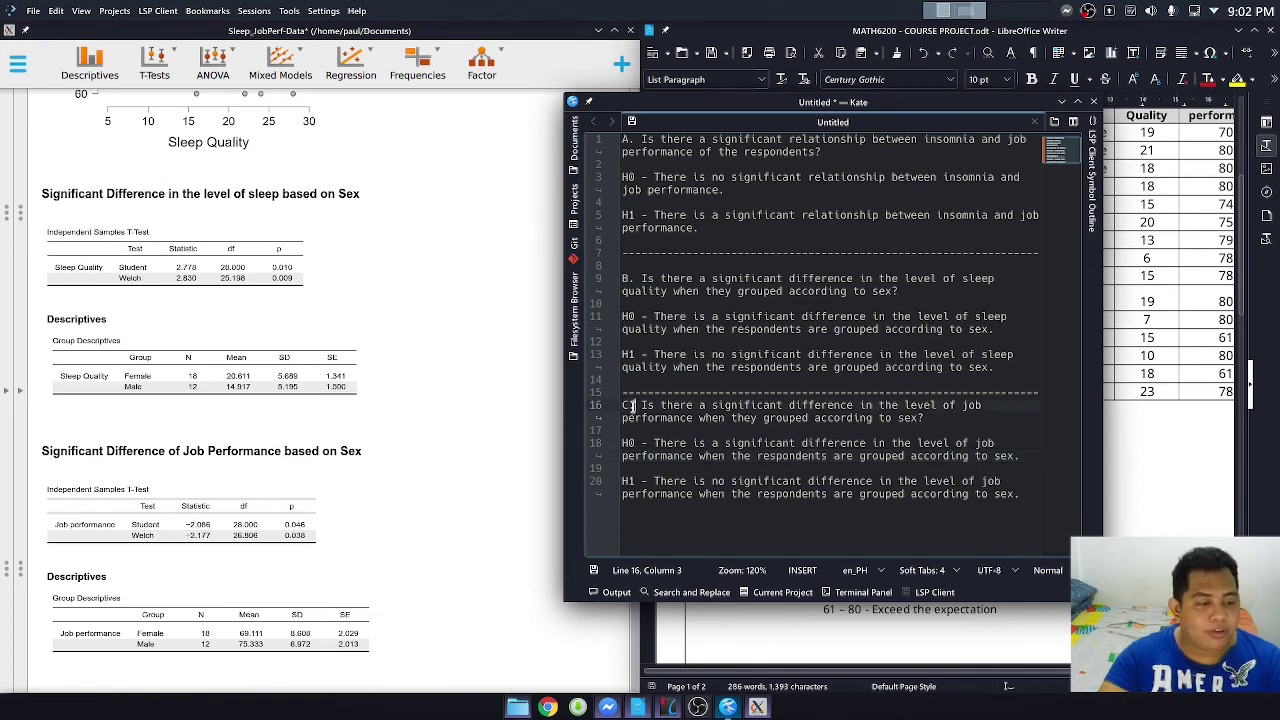